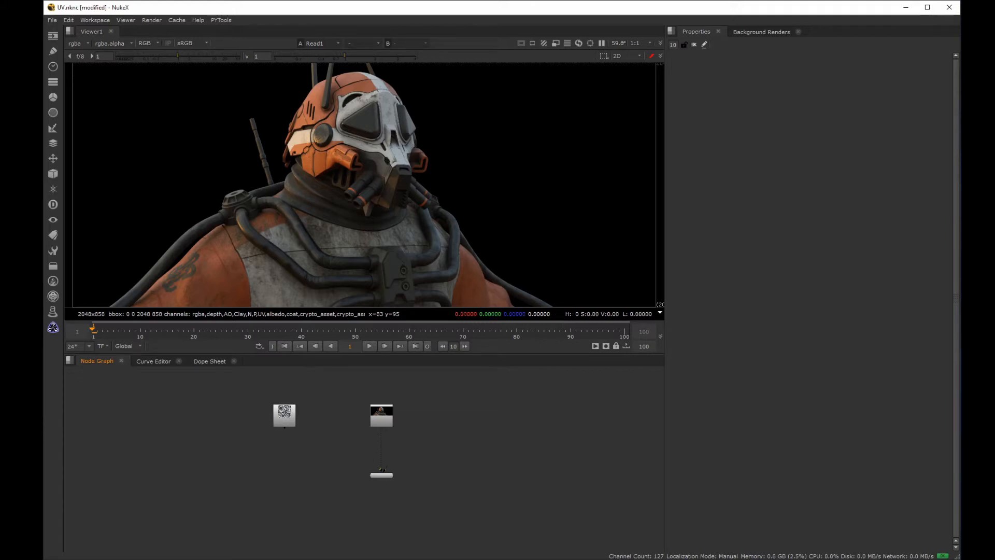
- View the full camouflage texture from its Read node in the viewer
{"action": "left_click", "coordinate": [285, 416]}
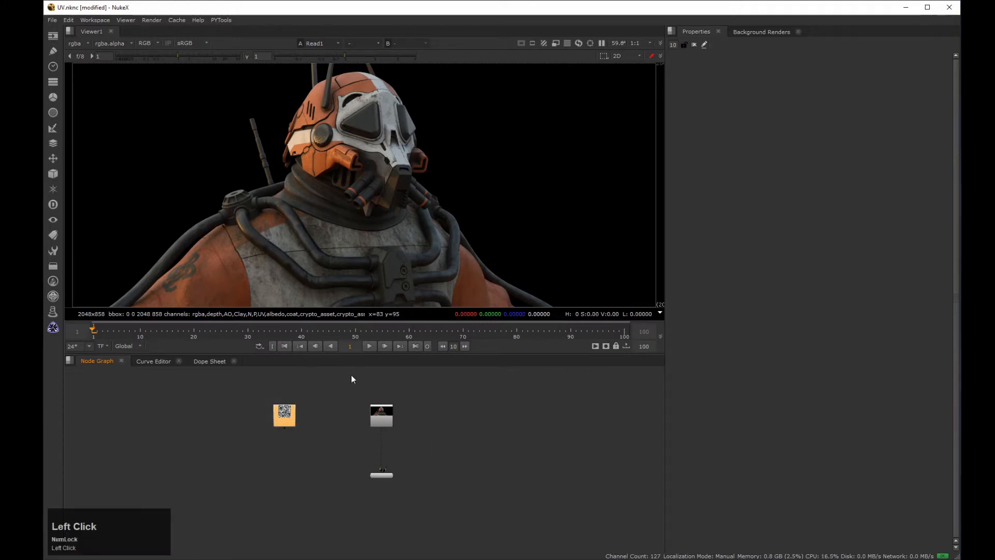
{"action": "key", "text": "2"}
{"action": "middle_click_drag", "start_coordinate": [441, 197], "coordinate": [409, 198]}
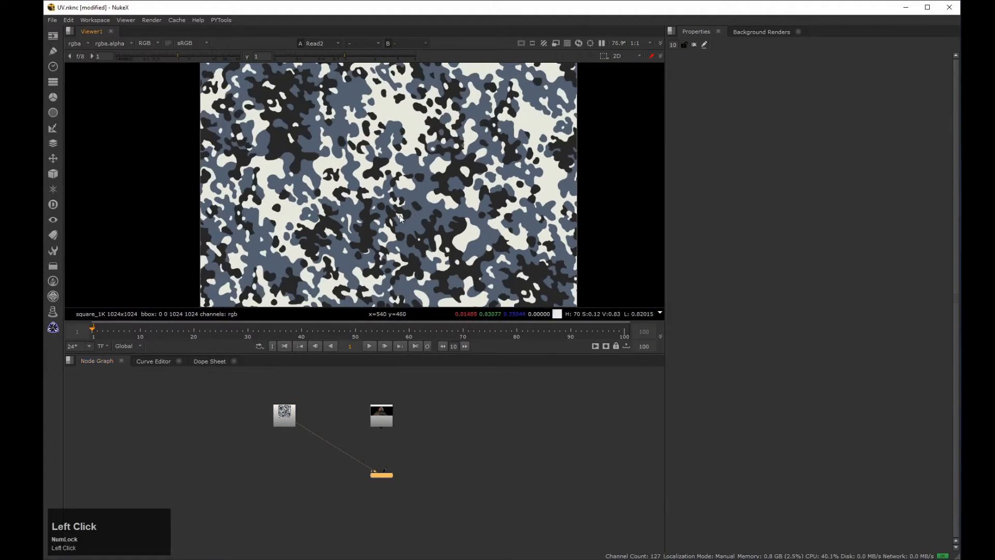
{"action": "key", "text": "h"}
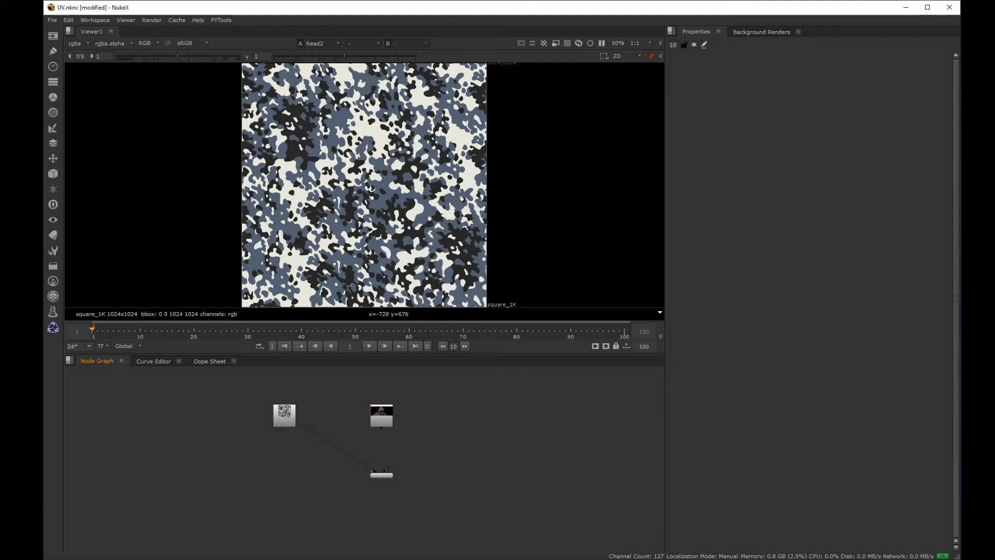
- View the masked character render from its Read node and fit it to the viewer width
{"action": "left_click", "coordinate": [405, 412]}
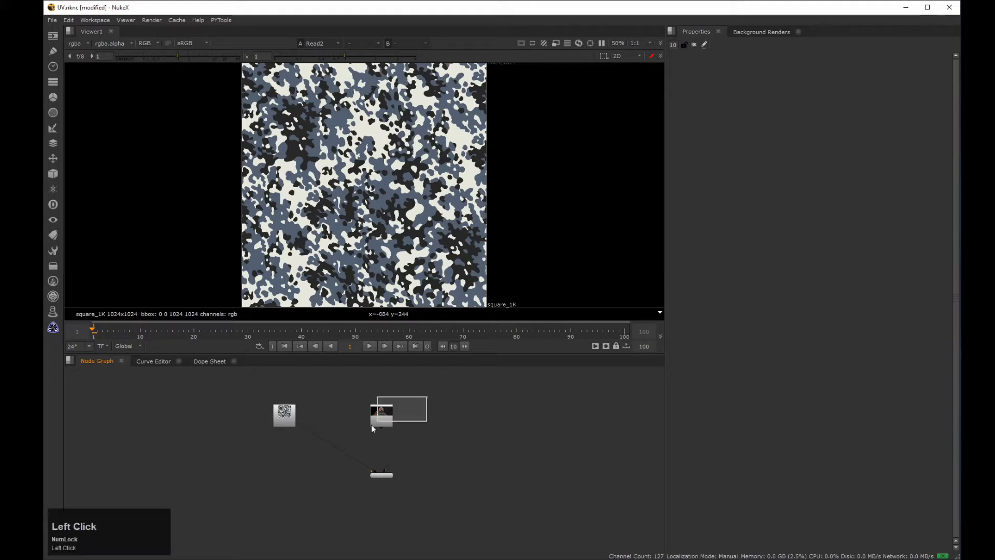
{"action": "key", "text": "1"}
{"action": "left_click", "coordinate": [411, 228]}
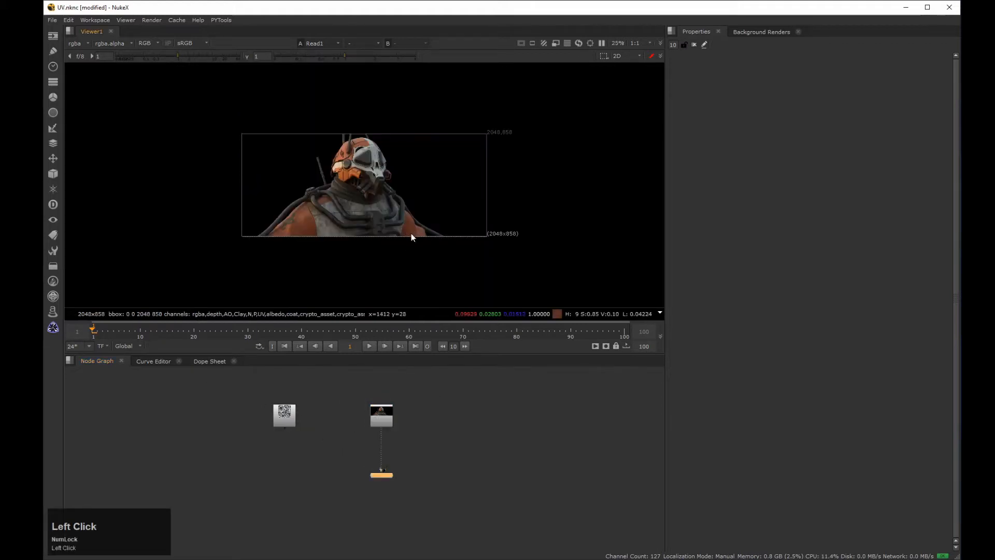
{"action": "key", "text": "h"}
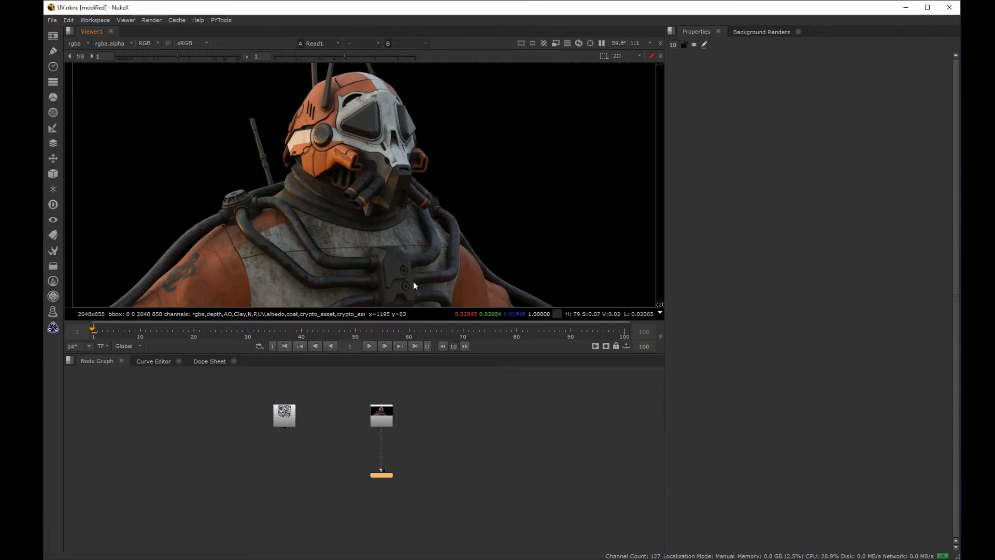
- Add a Shuffle node between the character Read node and the Viewer
{"action": "middle_click", "coordinate": [415, 445]}
{"action": "left_click", "coordinate": [375, 424]}
{"action": "key", "text": "Tab"}
{"action": "type", "text": "s"}
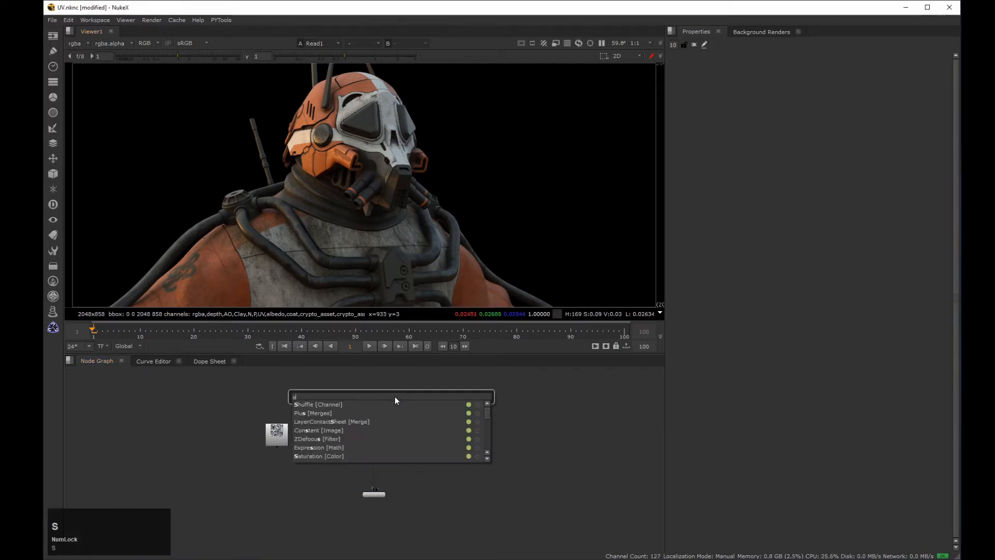
{"action": "key", "text": "Return"}
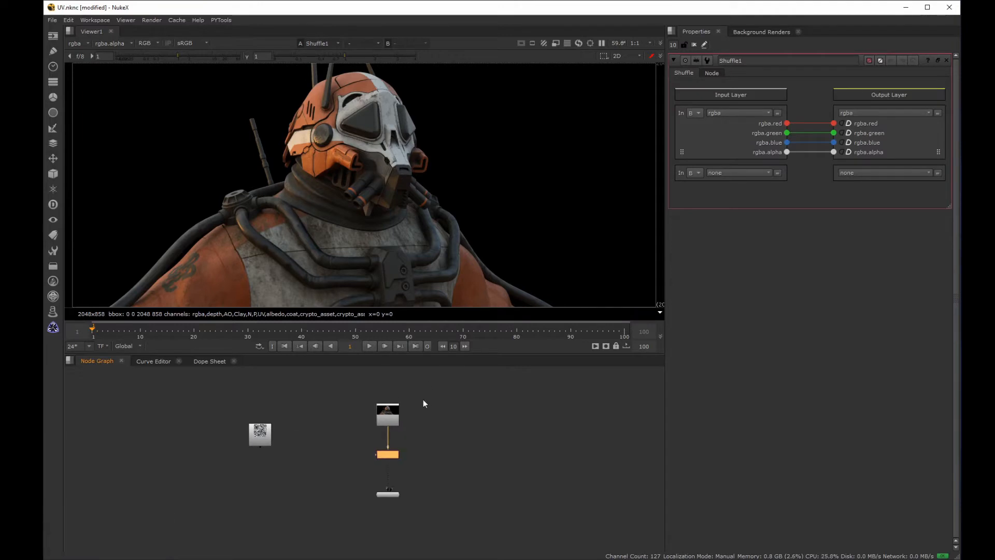
{"action": "middle_click_drag", "start_coordinate": [430, 456], "coordinate": [424, 430]}
{"action": "scroll", "coordinate": [424, 430], "scroll_direction": "up", "scroll_amount": 2}
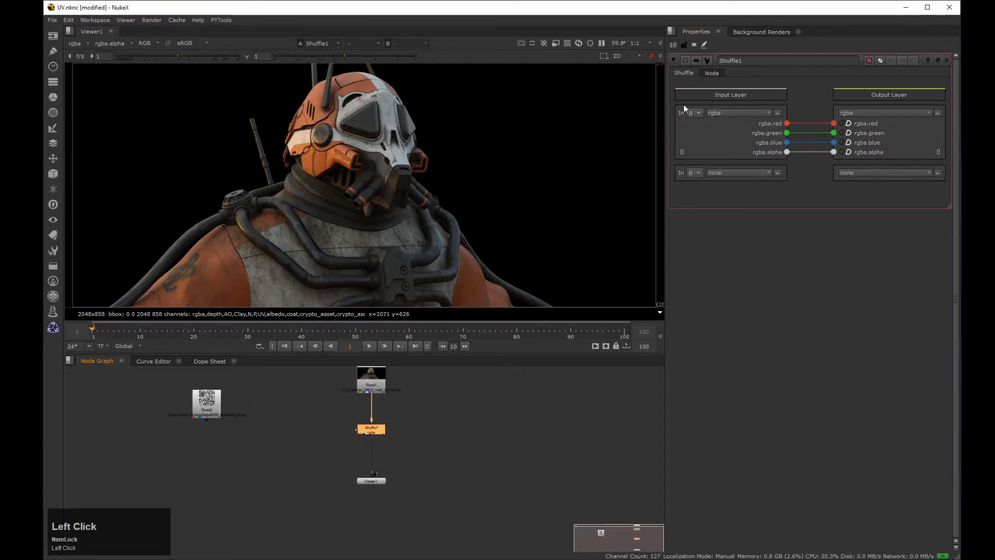
- Set the Shuffle node's input layer to UV, keeping rgba as output
{"action": "left_click", "coordinate": [727, 112]}
{"action": "left_click", "coordinate": [767, 284]}
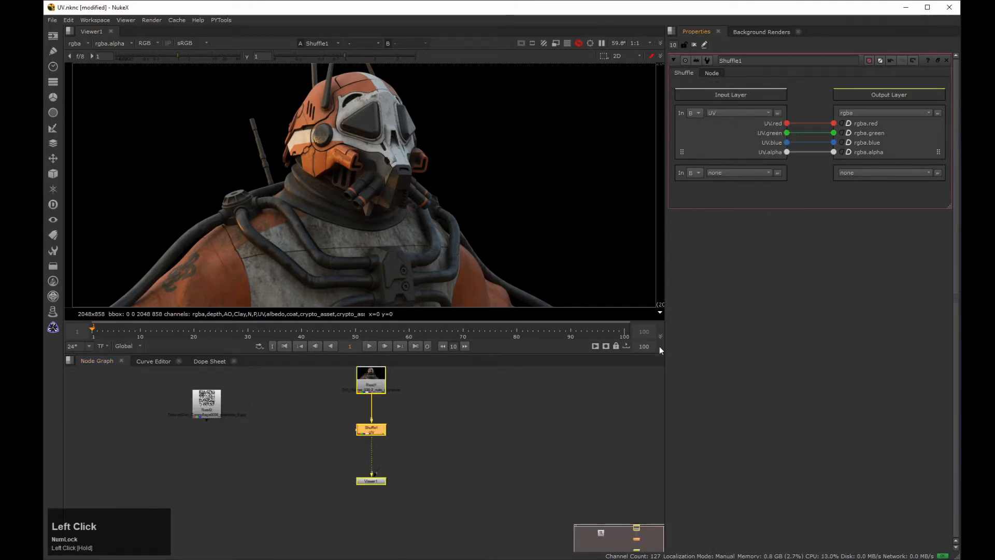
{"action": "left_click", "coordinate": [493, 463]}
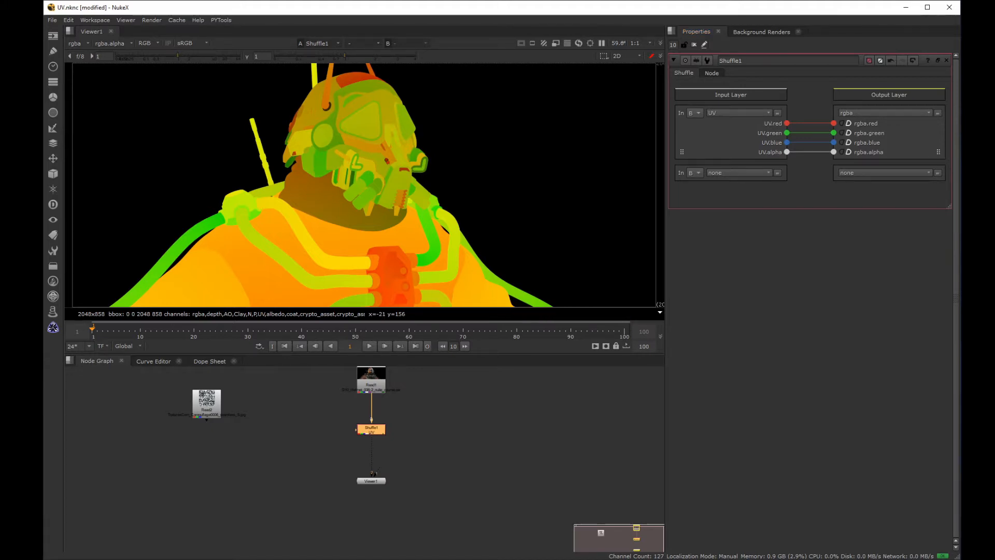
- Switch to the browser to examine the Wikipedia image of the cube's UV unwrapping, and return to Nuke
{"action": "left_click_drag", "start_coordinate": [44, 62], "coordinate": [567, 1]}
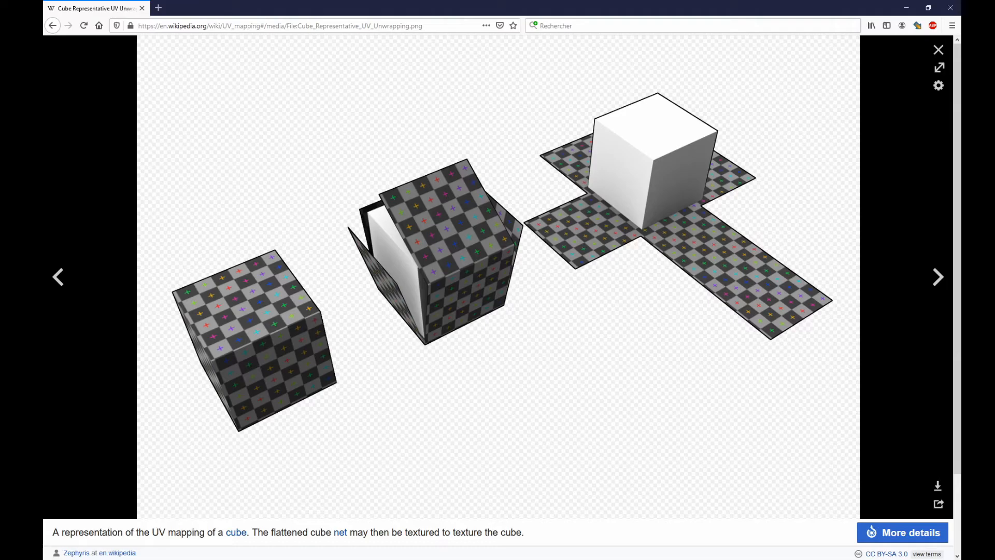
{"action": "key", "text": "alt+Tab"}
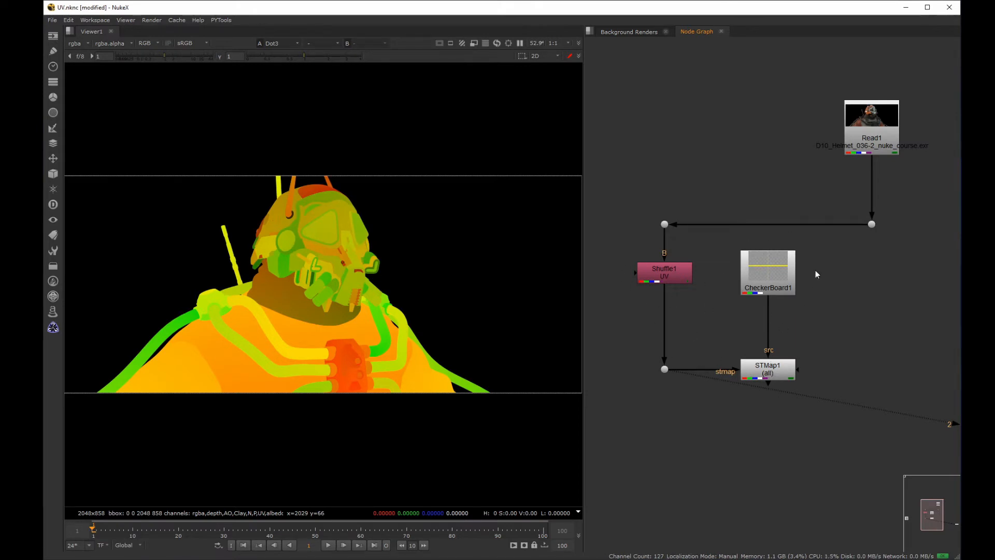
- In the STMap node's properties, set channels to rgb and UV channels to rgb
{"action": "double_click", "coordinate": [781, 373]}
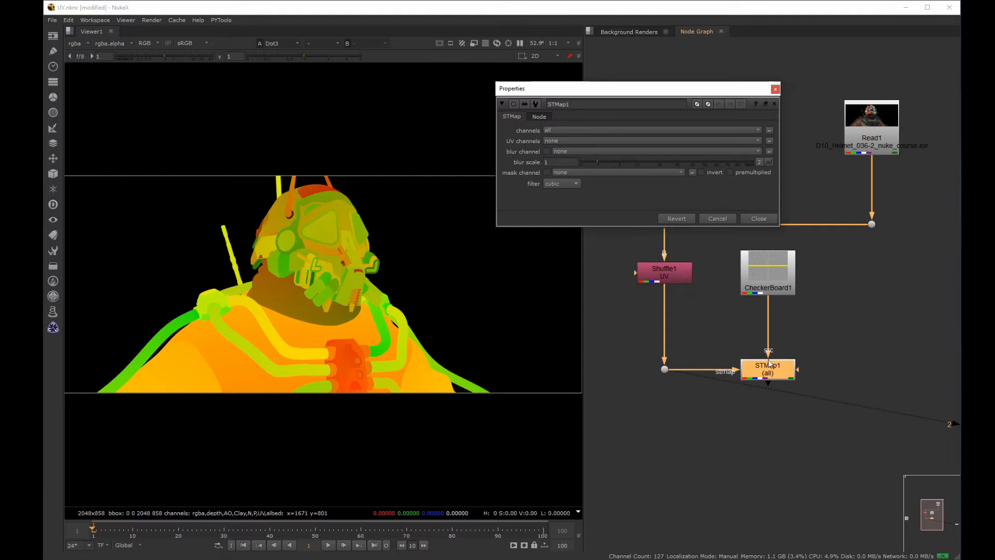
{"action": "left_click_drag", "start_coordinate": [580, 132], "coordinate": [573, 161]}
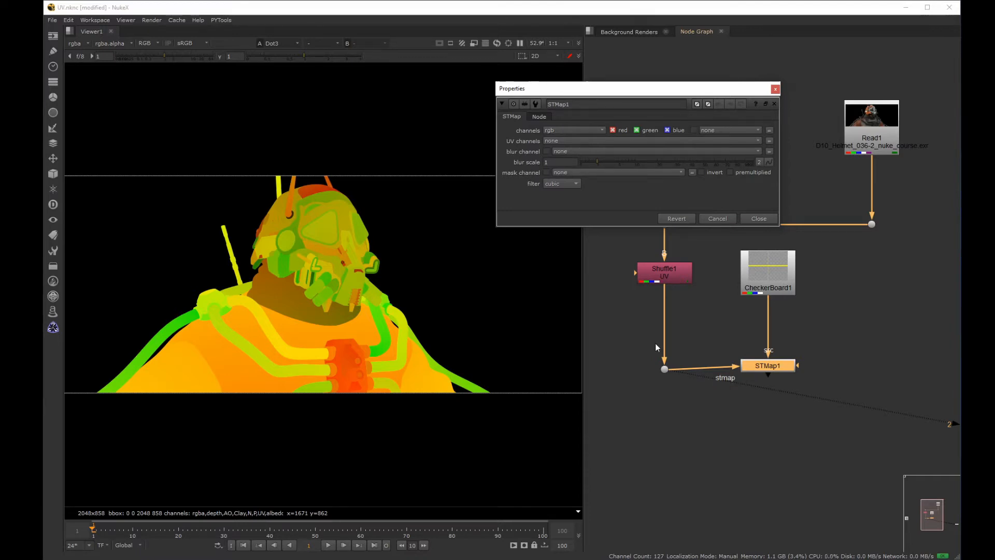
{"action": "left_click_drag", "start_coordinate": [575, 142], "coordinate": [574, 162]}
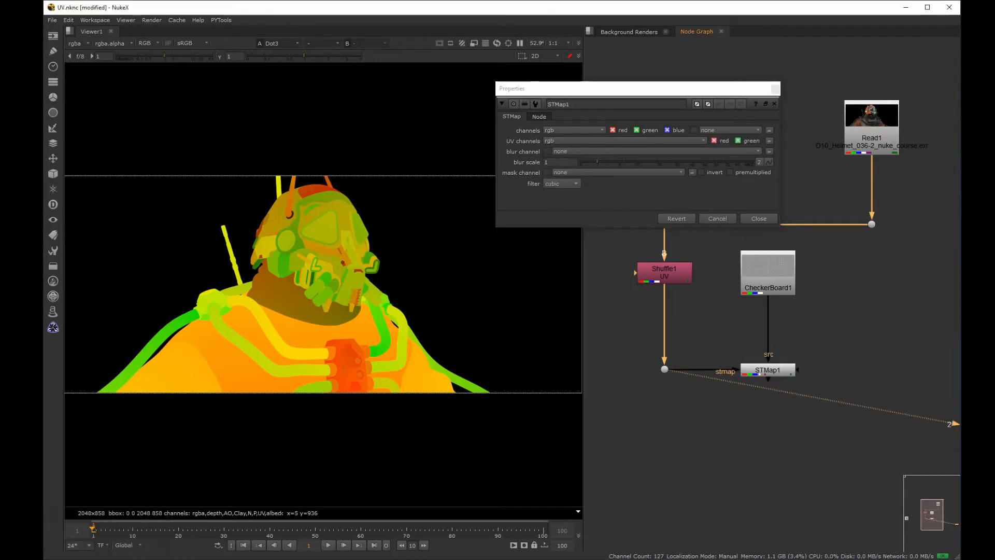
- View the CheckerBoard source and compare it with the STMap output in the viewer
{"action": "left_click", "coordinate": [767, 272]}
{"action": "key", "text": "2"}
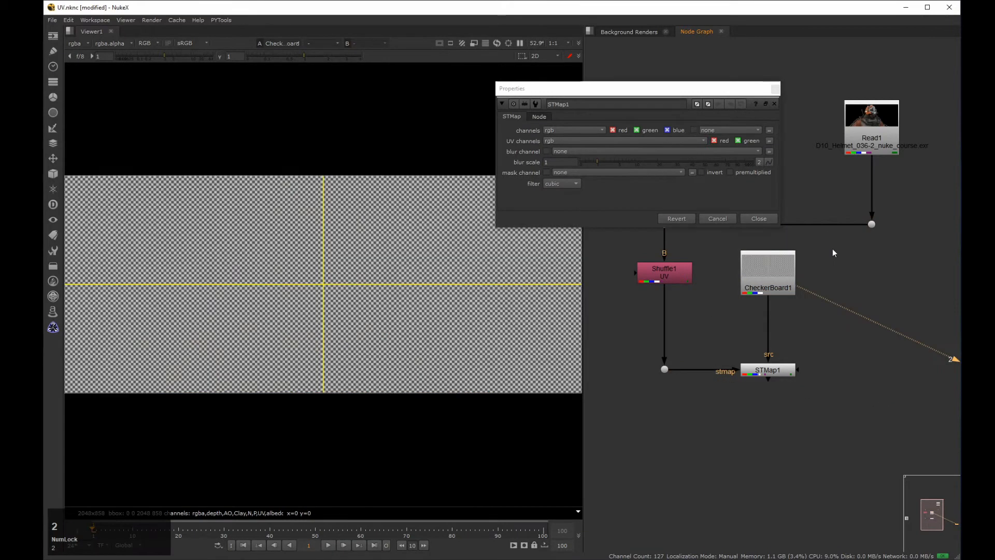
{"action": "left_click_drag", "start_coordinate": [720, 426], "coordinate": [840, 335]}
{"action": "key", "text": "2"}
{"action": "left_click", "coordinate": [813, 371]}
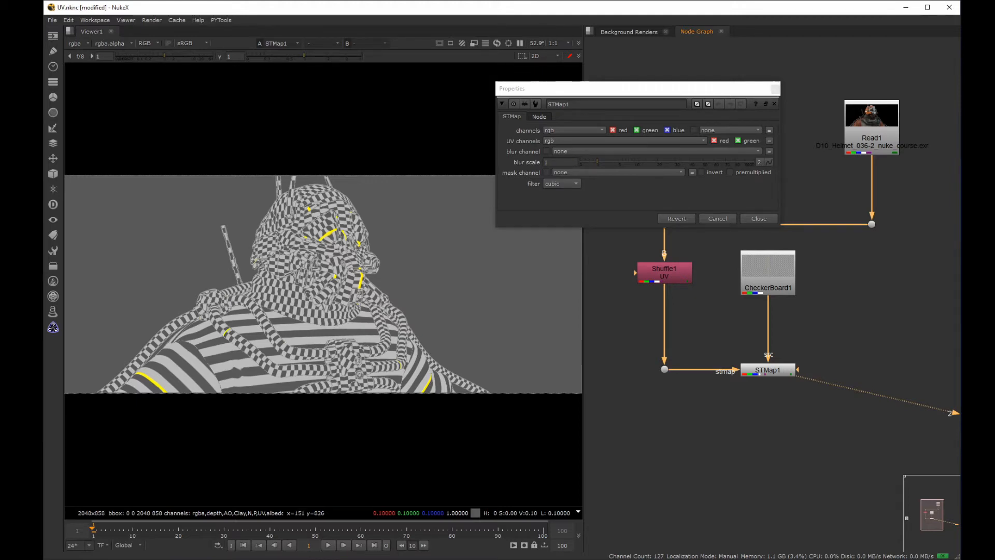
- Set the STMap filter to impulse while inspecting the checker pattern around the chest piece
{"action": "middle_click_drag", "start_coordinate": [346, 369], "coordinate": [432, 331]}
{"action": "mouse_move", "coordinate": [317, 319]}
{"action": "middle_mouse_down"}
{"action": "mouse_move", "coordinate": [366, 327]}
{"action": "mouse_move", "coordinate": [324, 335]}
{"action": "middle_mouse_up"}
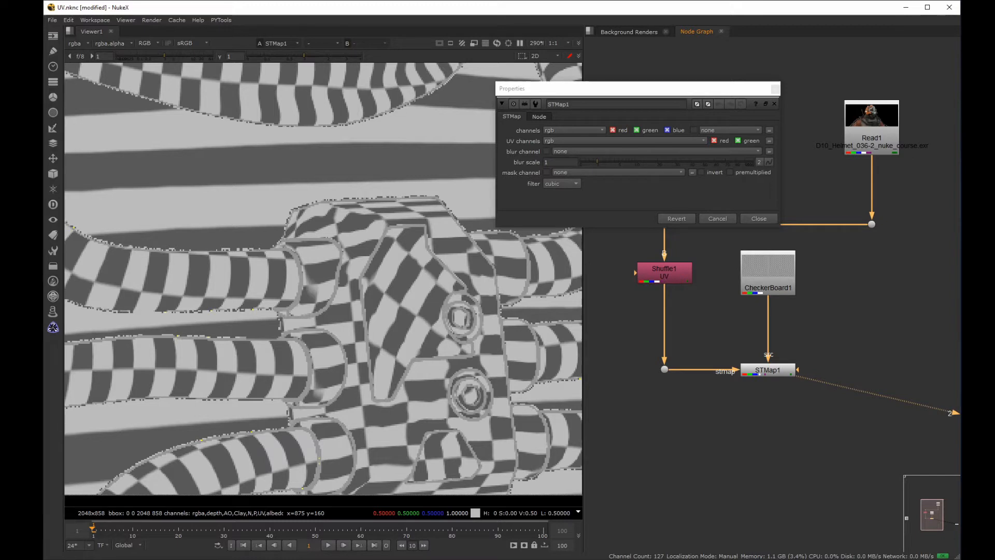
{"action": "left_click", "coordinate": [561, 185]}
{"action": "left_click", "coordinate": [564, 174]}
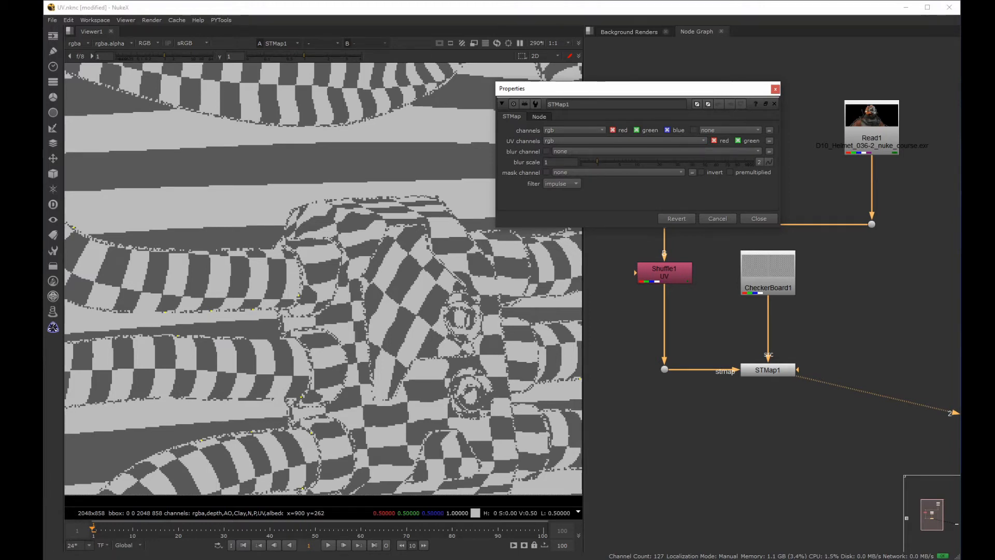
- View the UV pass from the dot below the Shuffle and close the STMap properties
{"action": "left_click", "coordinate": [624, 402]}
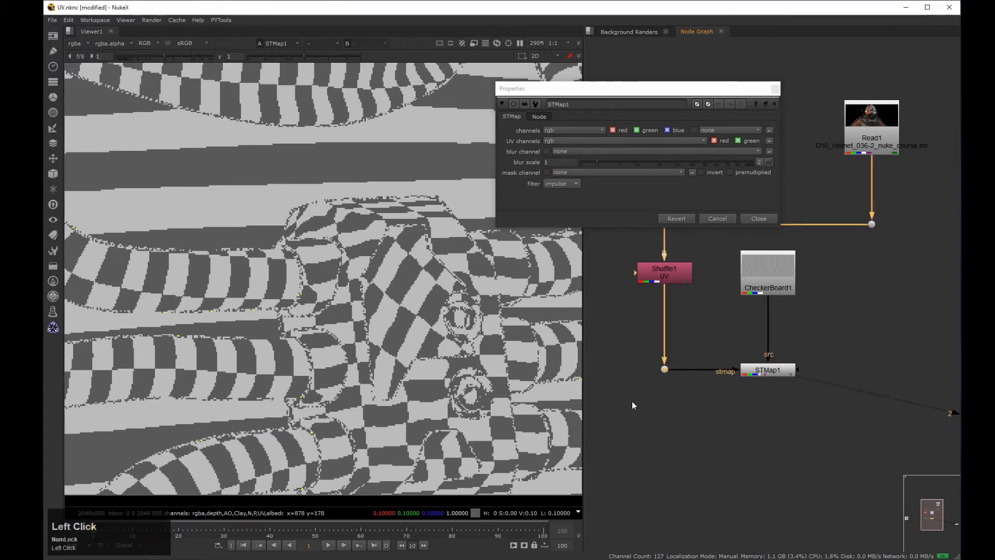
{"action": "key", "text": "2"}
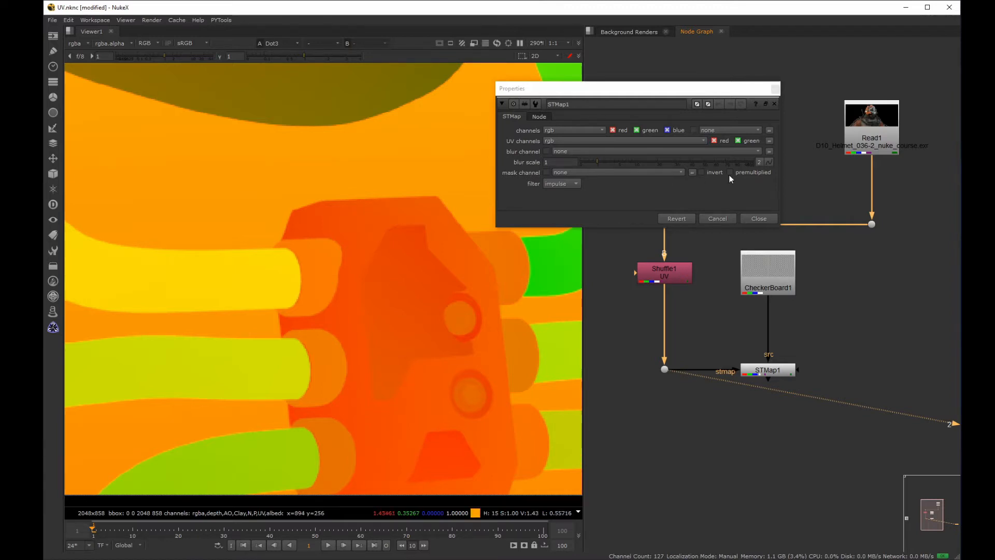
{"action": "left_click", "coordinate": [774, 104]}
- Add an unconnected Unpremult node below the UV branch and close its properties
{"action": "middle_click_drag", "start_coordinate": [735, 388], "coordinate": [825, 291]}
{"action": "left_click", "coordinate": [740, 376]}
{"action": "key", "text": "Tab"}
{"action": "type", "text": "unp"}
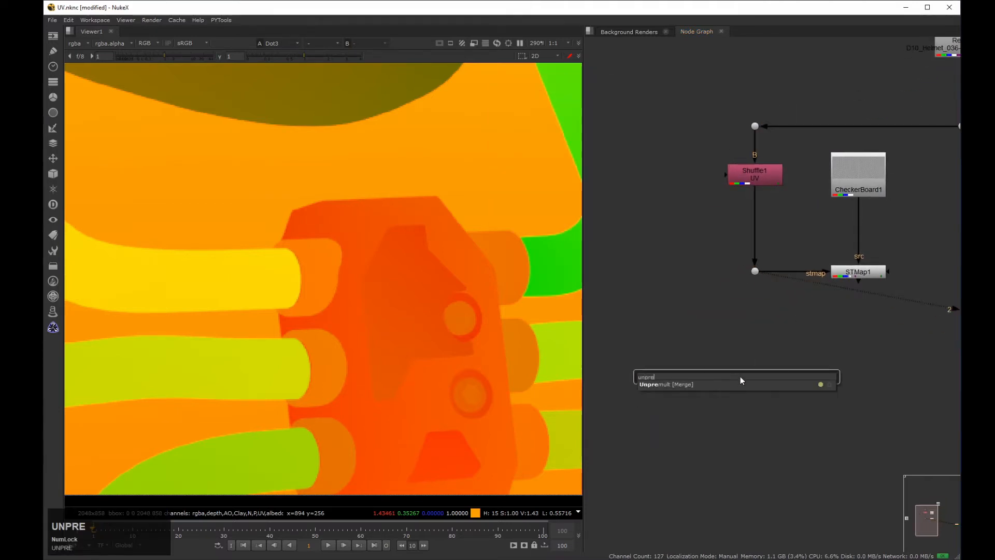
{"action": "key", "text": "Return"}
{"action": "left_click_drag", "start_coordinate": [566, 318], "coordinate": [573, 167]}
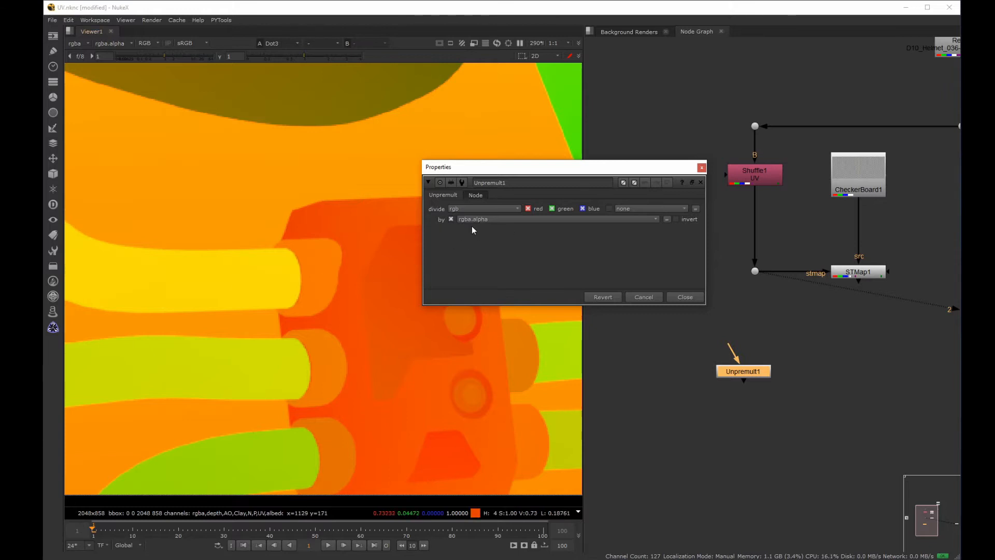
{"action": "left_click", "coordinate": [701, 167]}
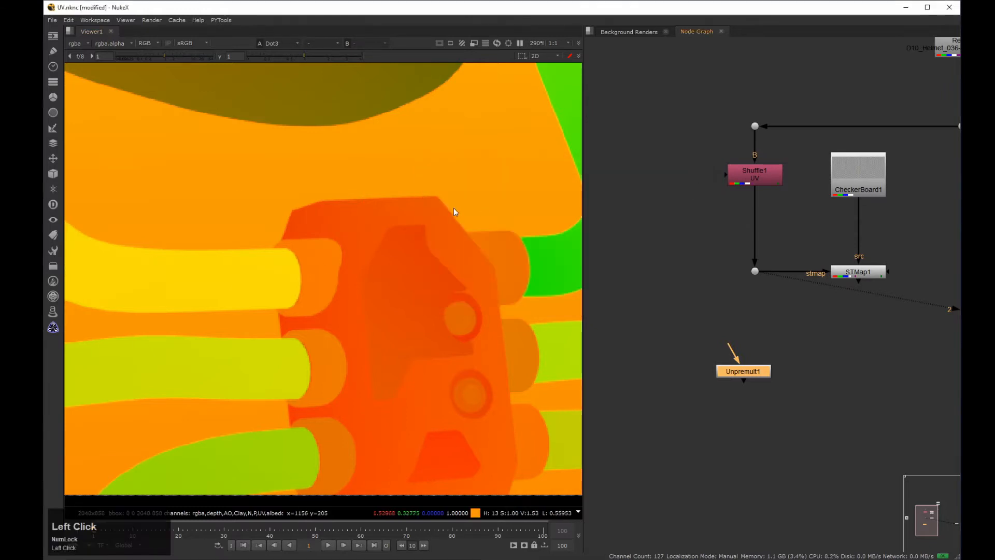
- Examine the UV pass's alpha channel edges around the shoulder and antenna
{"action": "middle_click", "coordinate": [341, 277]}
{"action": "key", "text": "f"}
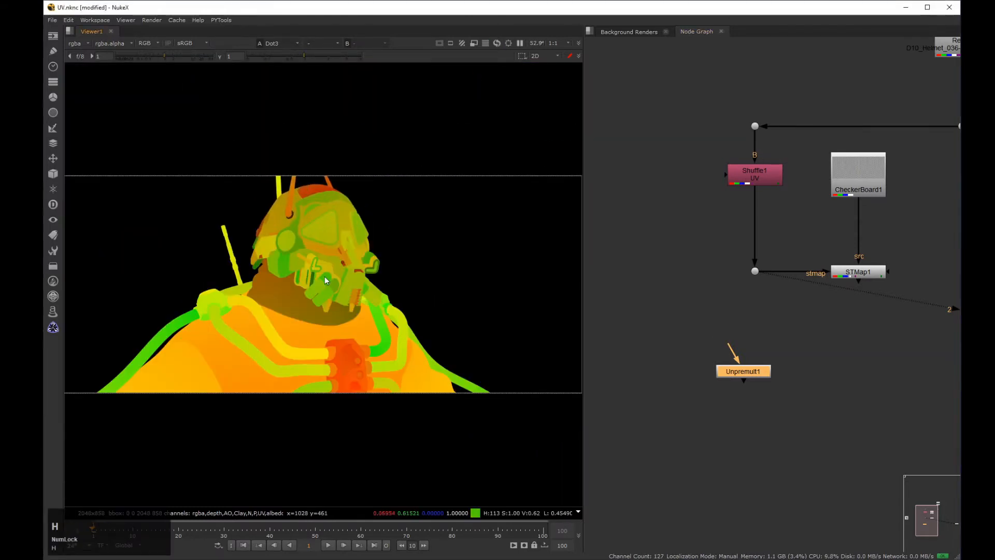
{"action": "key", "text": "a"}
{"action": "middle_click_drag", "start_coordinate": [242, 284], "coordinate": [430, 279]}
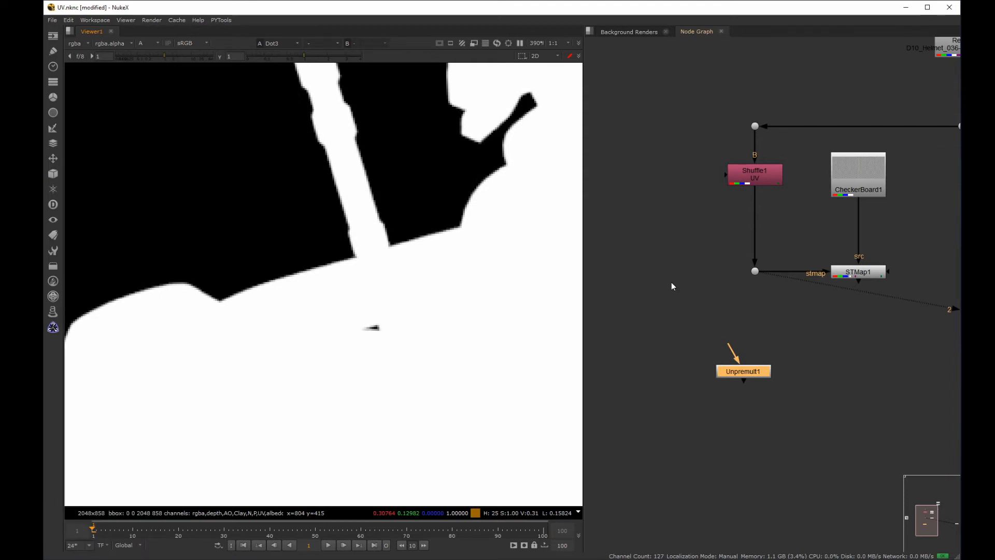
- Connect the Unpremult node to the dot below the Shuffle and view its output in colour
{"action": "left_click_drag", "start_coordinate": [733, 351], "coordinate": [754, 271]}
{"action": "key", "text": "a"}
{"action": "left_click_drag", "start_coordinate": [785, 353], "coordinate": [658, 409]}
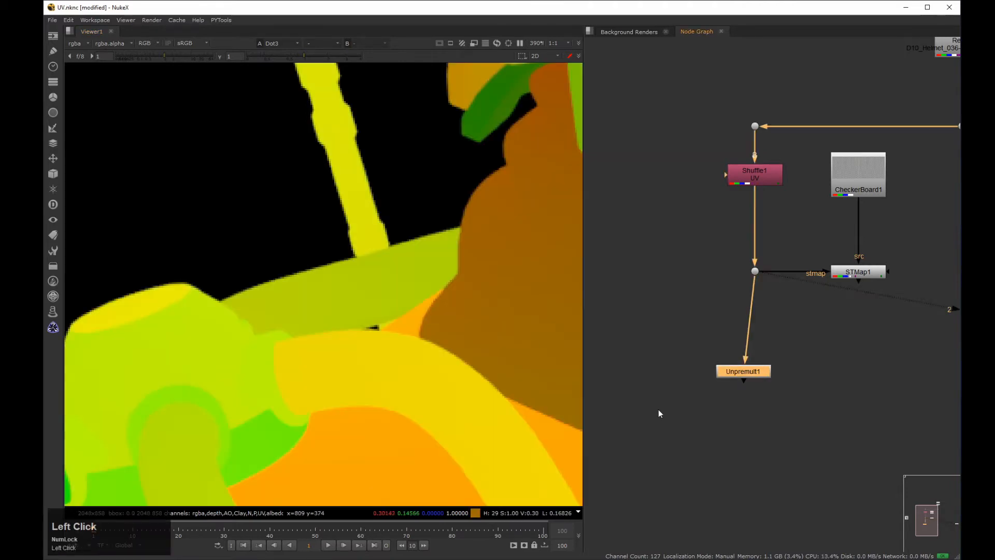
{"action": "key", "text": "2"}
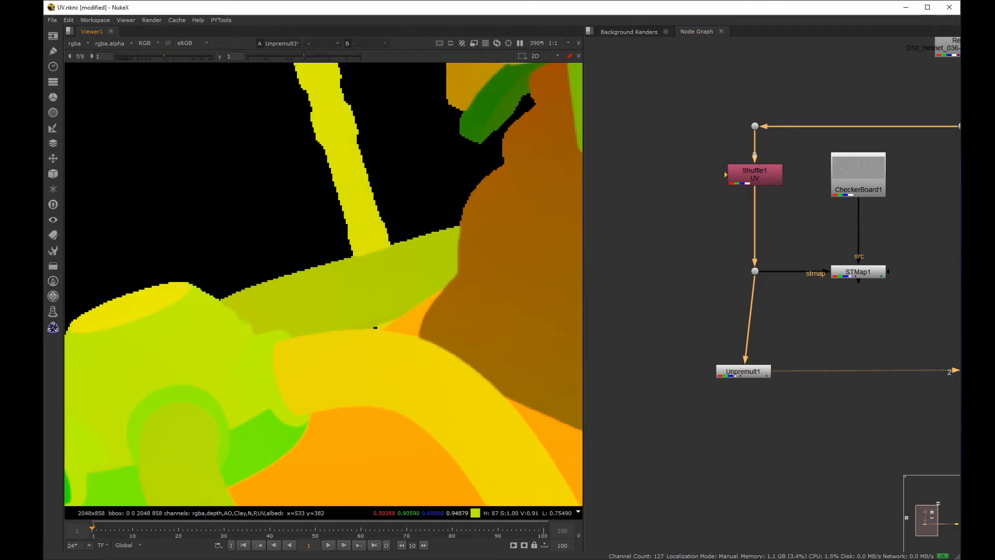
- Paste the Read node for D10_Helmet_036-2_nuke_course_UV.exr, place it beside the Shuffle node, and view it
{"action": "left_click", "coordinate": [676, 212]}
{"action": "key", "text": "ctrl+v"}
{"action": "left_click", "coordinate": [662, 229]}
{"action": "left_click_drag", "start_coordinate": [661, 229], "coordinate": [633, 241]}
{"action": "key", "text": "2"}
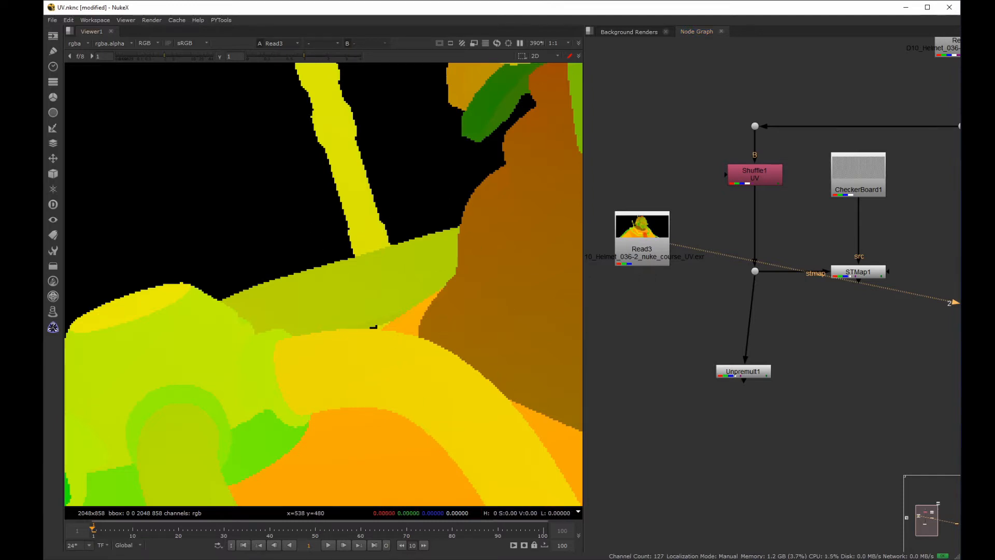
- Attach the Unpremult output to viewer input 3 and compare its edges with the separate UV render on input 2
{"action": "left_click_drag", "start_coordinate": [674, 311], "coordinate": [786, 391]}
{"action": "key", "text": "3"}
{"action": "left_click", "coordinate": [556, 295]}
{"action": "key", "text": "2"}
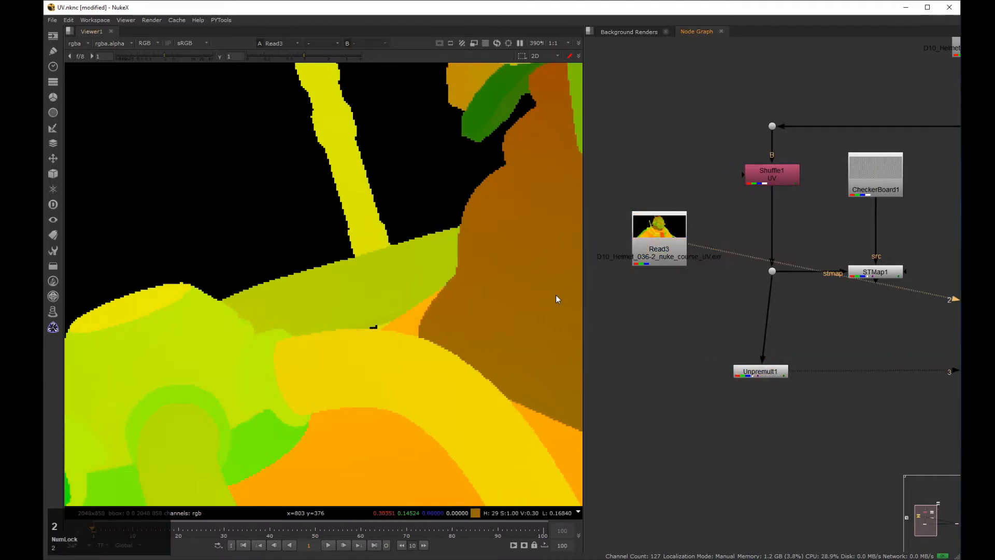
{"action": "key", "text": "3"}
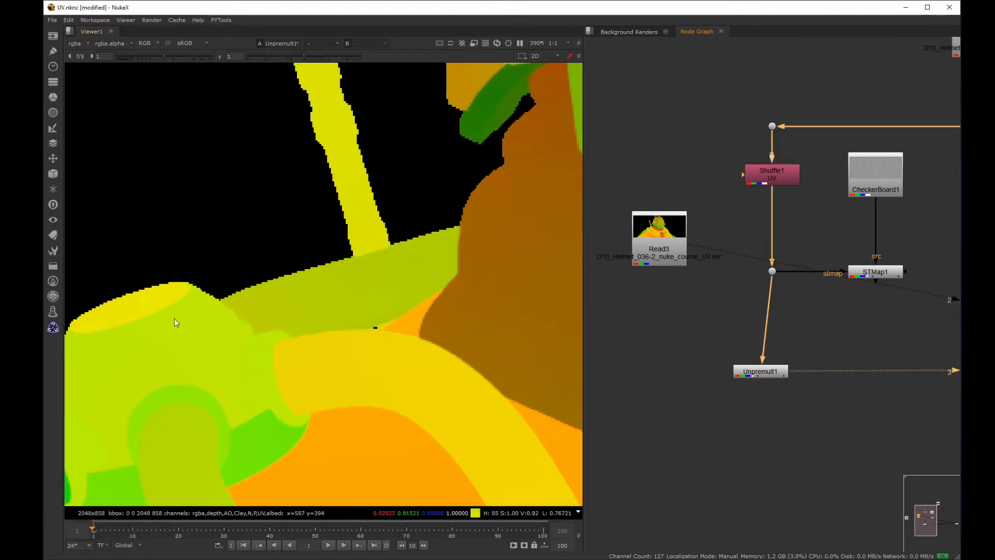
{"action": "left_click_drag", "start_coordinate": [866, 345], "coordinate": [702, 417]}
{"action": "key", "text": "3"}
{"action": "left_click", "coordinate": [668, 244]}
{"action": "key", "text": "2"}
{"action": "key", "text": "3"}
{"action": "key", "text": "2"}
{"action": "key", "text": "3"}
{"action": "key", "text": "2"}
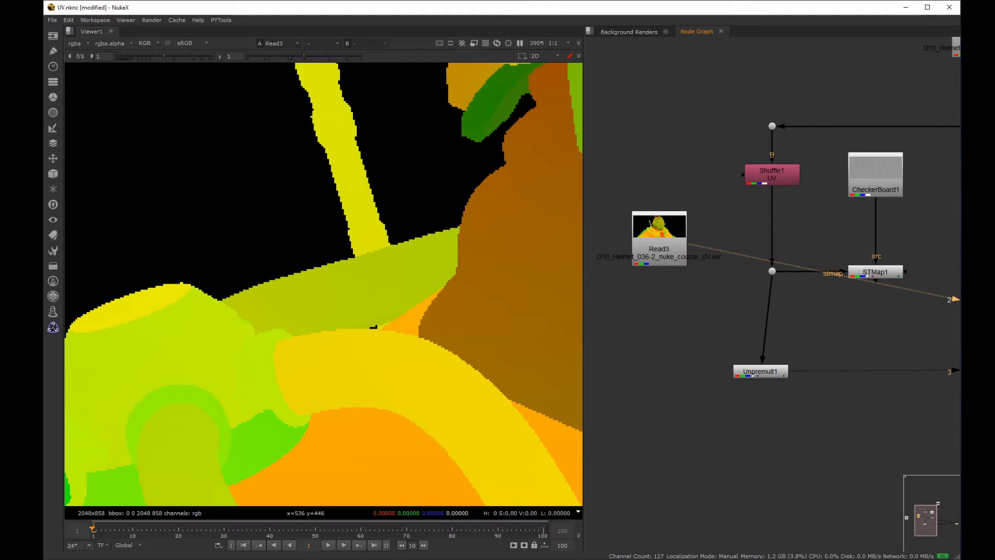
- Rearrange the node graph by moving the UV Read node above the Shuffle branch and raising the character Read node
{"action": "scroll", "coordinate": [710, 265], "scroll_direction": "down", "scroll_amount": 4}
{"action": "left_click_drag", "start_coordinate": [689, 265], "coordinate": [758, 166]}
{"action": "middle_click_drag", "start_coordinate": [833, 149], "coordinate": [695, 232]}
{"action": "left_click_drag", "start_coordinate": [698, 248], "coordinate": [699, 193]}
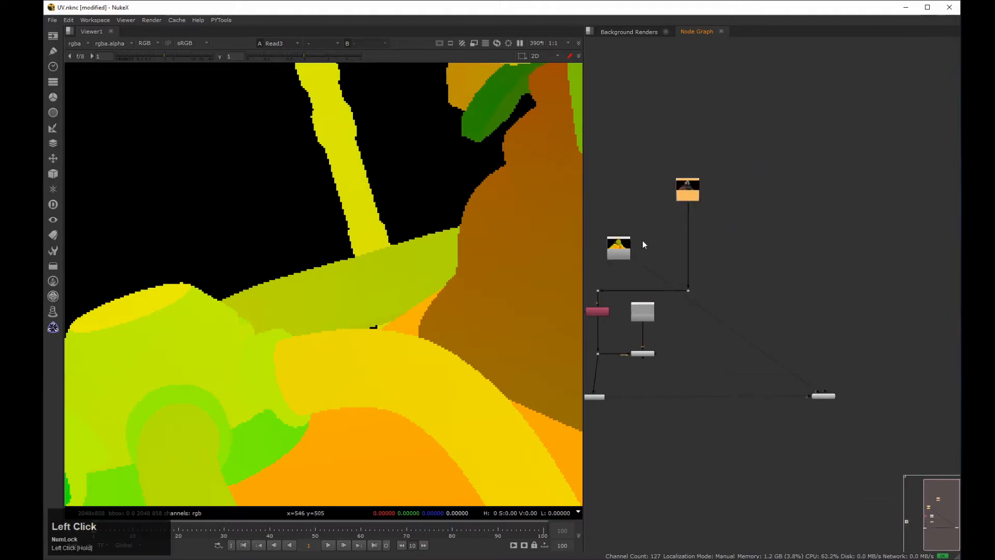
{"action": "left_click_drag", "start_coordinate": [625, 248], "coordinate": [627, 219]}
- Add a second Shuffle node near the UV Read node
{"action": "key", "text": "Tab"}
{"action": "type", "text": "shuff"}
{"action": "key", "text": "Return"}
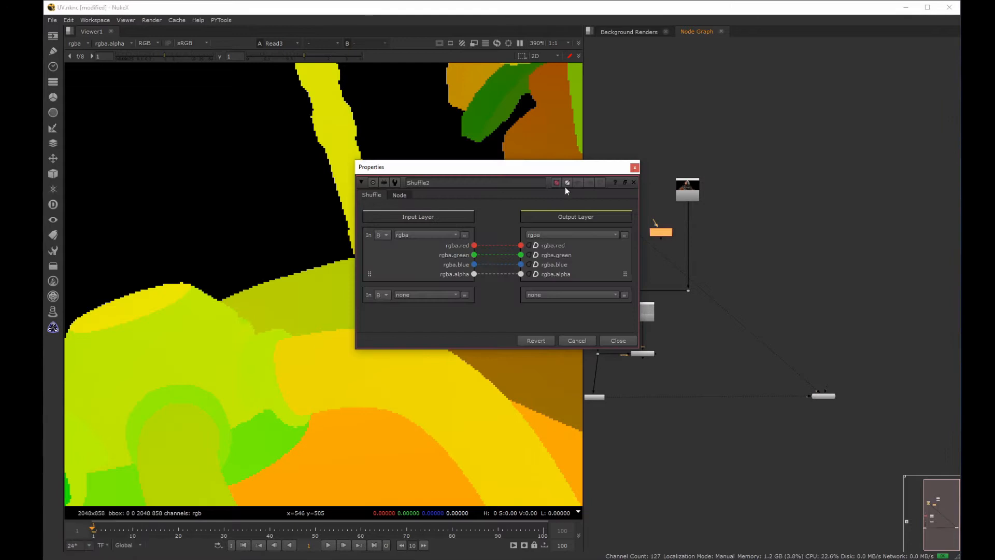
- Insert Shuffle2 into the pipe below Read1, feed Read3 into its A input through a dot, and align the nodes
{"action": "left_click_drag", "start_coordinate": [562, 167], "coordinate": [487, 136]}
{"action": "scroll", "coordinate": [666, 245], "scroll_direction": "up", "scroll_amount": 4}
{"action": "left_click_drag", "start_coordinate": [647, 216], "coordinate": [697, 216]}
{"action": "middle_click_drag", "start_coordinate": [710, 202], "coordinate": [768, 224]}
{"action": "left_click_drag", "start_coordinate": [761, 174], "coordinate": [773, 147]}
{"action": "left_click_drag", "start_coordinate": [645, 220], "coordinate": [684, 199]}
{"action": "left_click_drag", "start_coordinate": [771, 146], "coordinate": [761, 129]}
{"action": "left_click_drag", "start_coordinate": [740, 236], "coordinate": [682, 236]}
{"action": "left_click_drag", "start_coordinate": [684, 204], "coordinate": [684, 168]}
- Configure Shuffle2 to copy rgba from input A into the UV output layer
{"action": "double_click", "coordinate": [758, 235]}
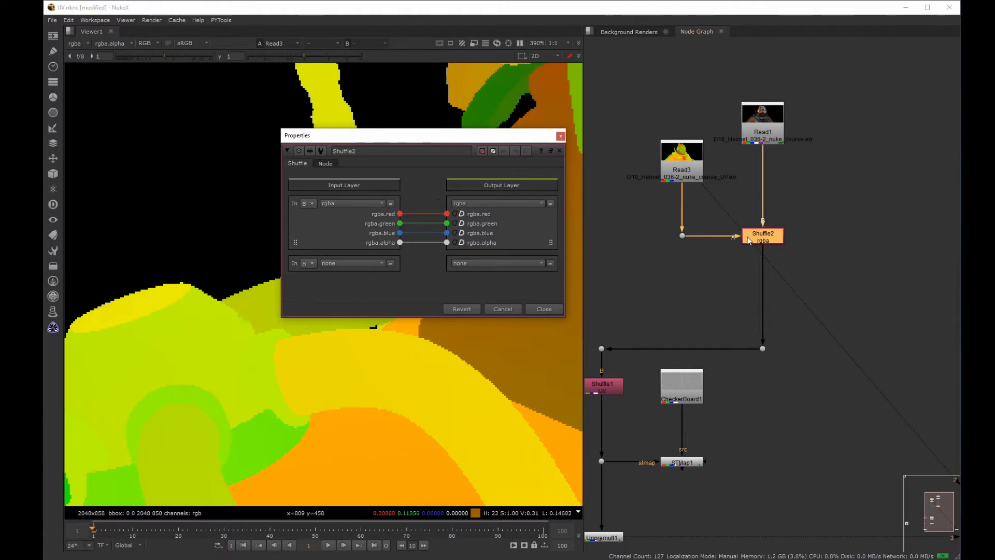
{"action": "left_click", "coordinate": [311, 204]}
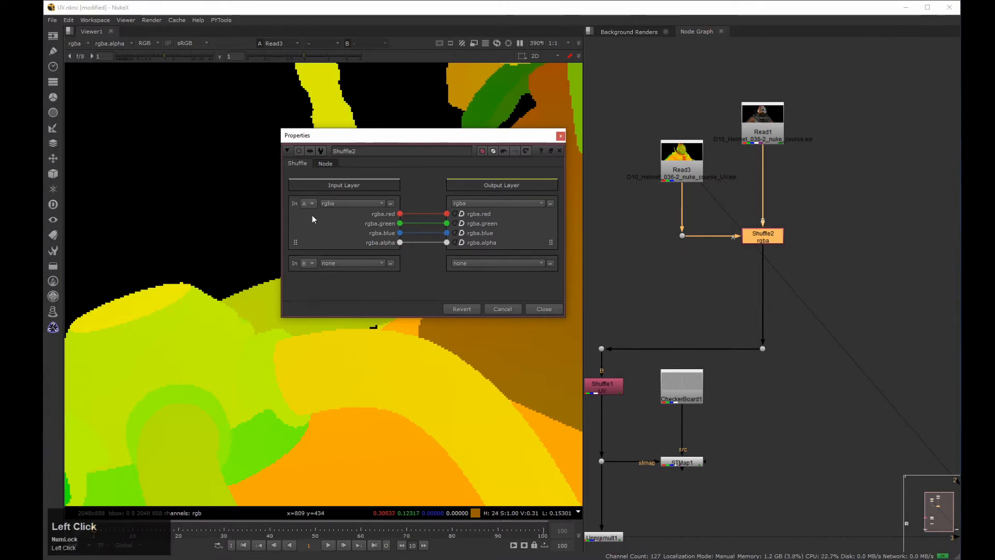
{"action": "left_click", "coordinate": [475, 201]}
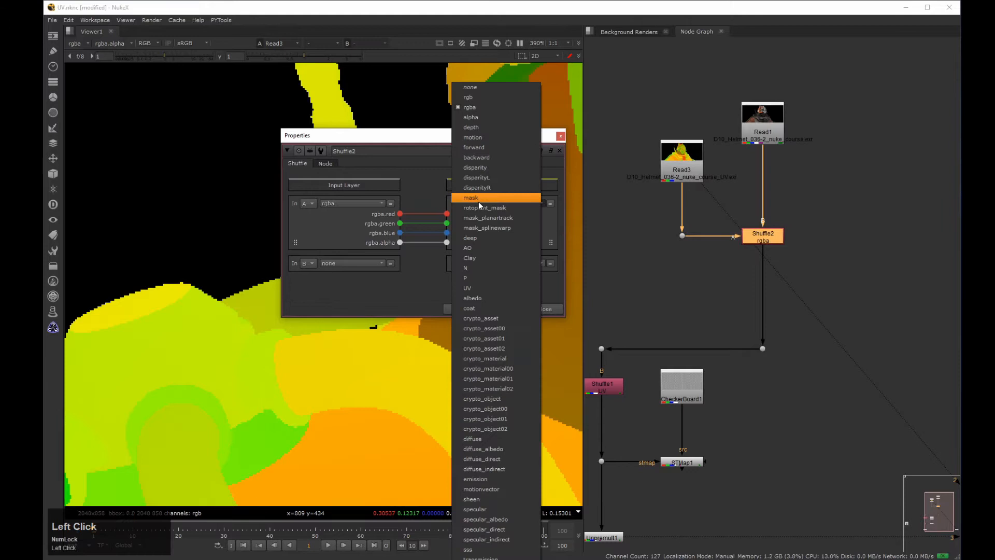
{"action": "left_click", "coordinate": [484, 287]}
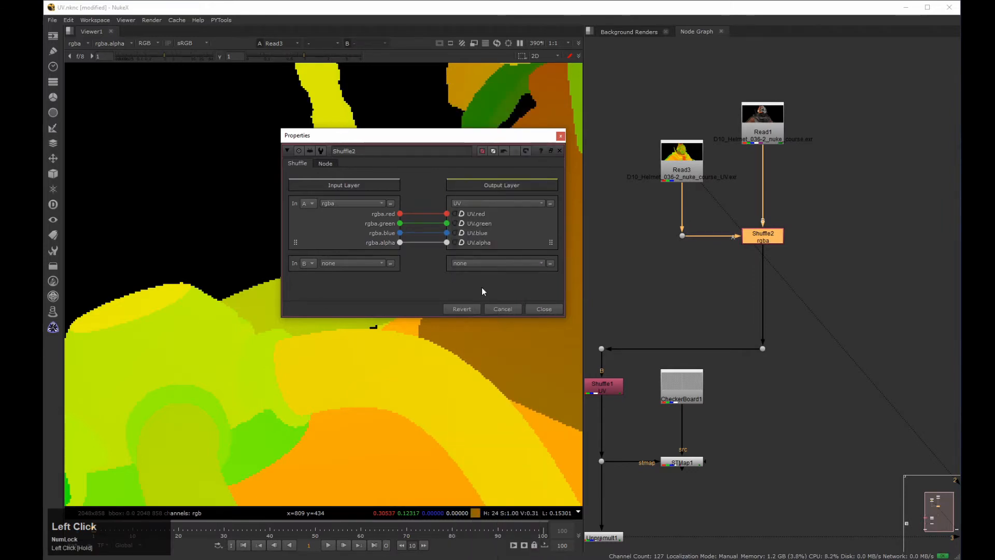
{"action": "left_click", "coordinate": [544, 308]}
- View the output of Shuffle1 in viewer input 2
{"action": "middle_click_drag", "start_coordinate": [589, 393], "coordinate": [650, 309]}
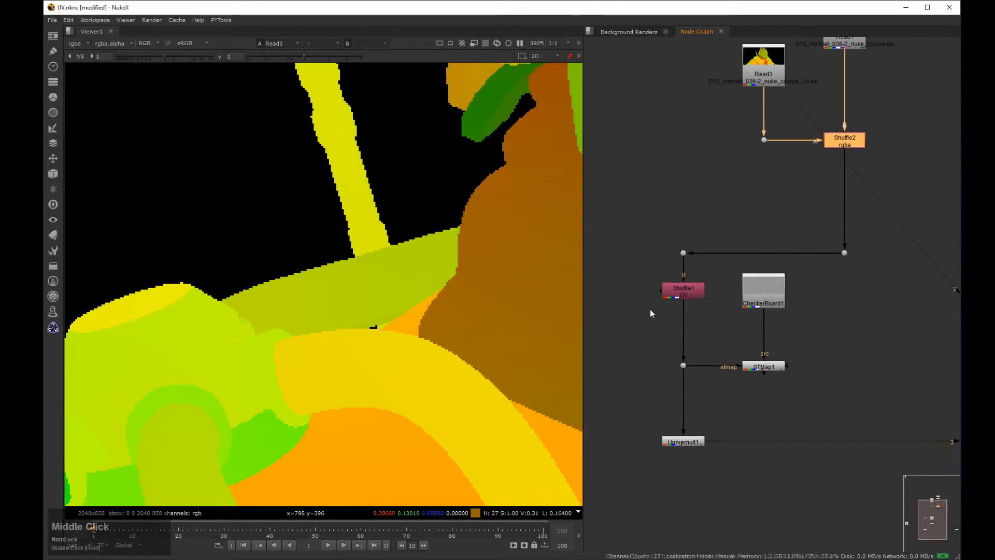
{"action": "left_click", "coordinate": [683, 290]}
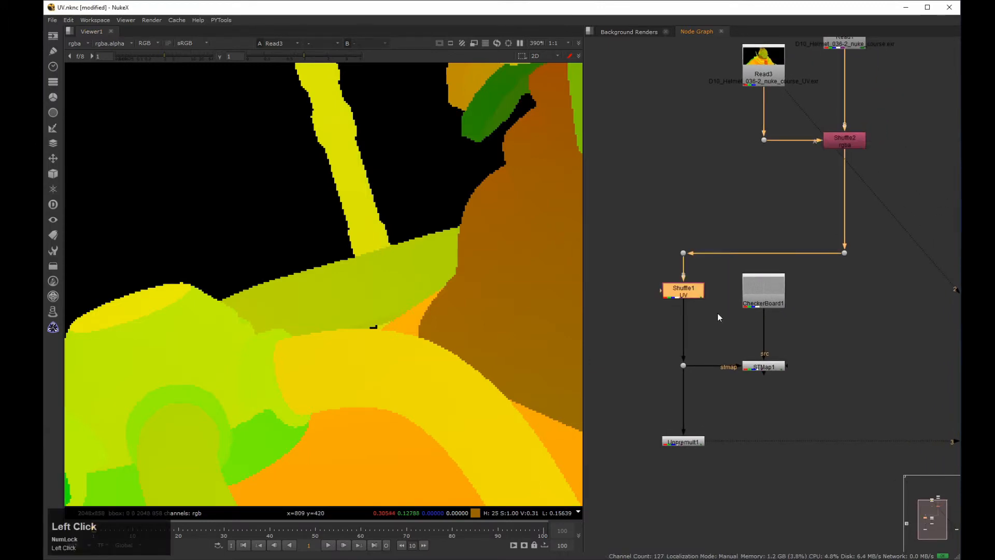
{"action": "key", "text": "2"}
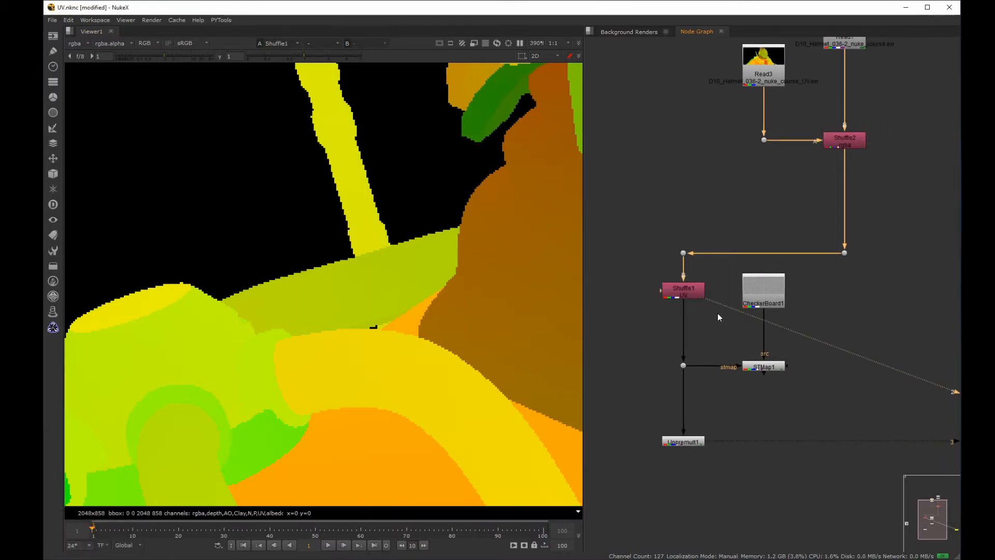
- Delete the Unpremult node and view the STMap1 result on the checkerboard in viewer input 2
{"action": "left_click", "coordinate": [683, 441]}
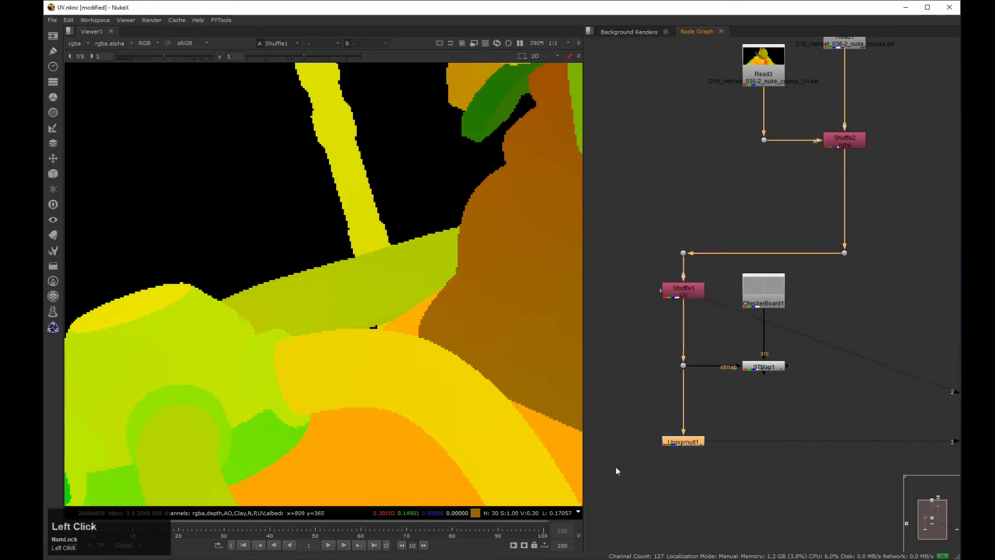
{"action": "key", "text": "Delete"}
{"action": "left_click", "coordinate": [763, 367]}
{"action": "key", "text": "2"}
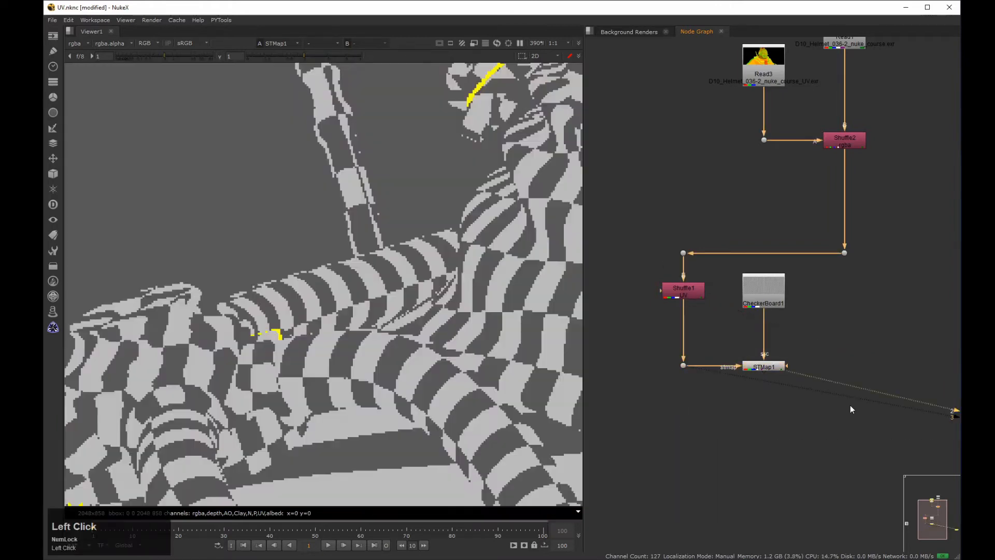
{"action": "scroll", "coordinate": [385, 318], "scroll_direction": "down", "scroll_amount": 3}
{"action": "middle_click_drag", "start_coordinate": [384, 315], "coordinate": [371, 256]}
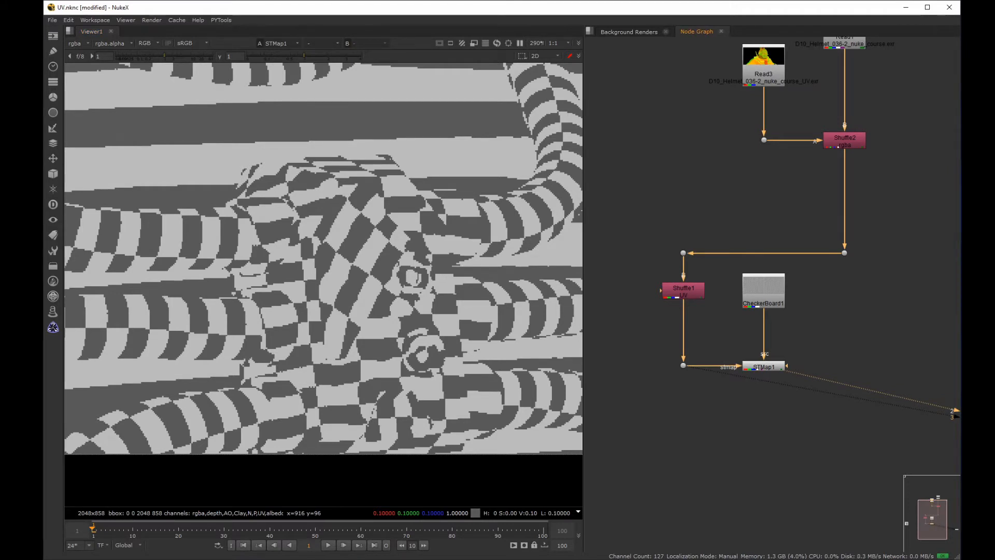
- Toggle Shuffle2 off and on several times to compare the STMap result with the original and replacement UVs
{"action": "left_click_drag", "start_coordinate": [893, 114], "coordinate": [798, 178]}
{"action": "key", "text": "d"}
{"action": "key", "text": "d"}
{"action": "key", "text": "d"}
{"action": "key", "text": "d"}
{"action": "key", "text": "d"}
{"action": "key", "text": "d"}
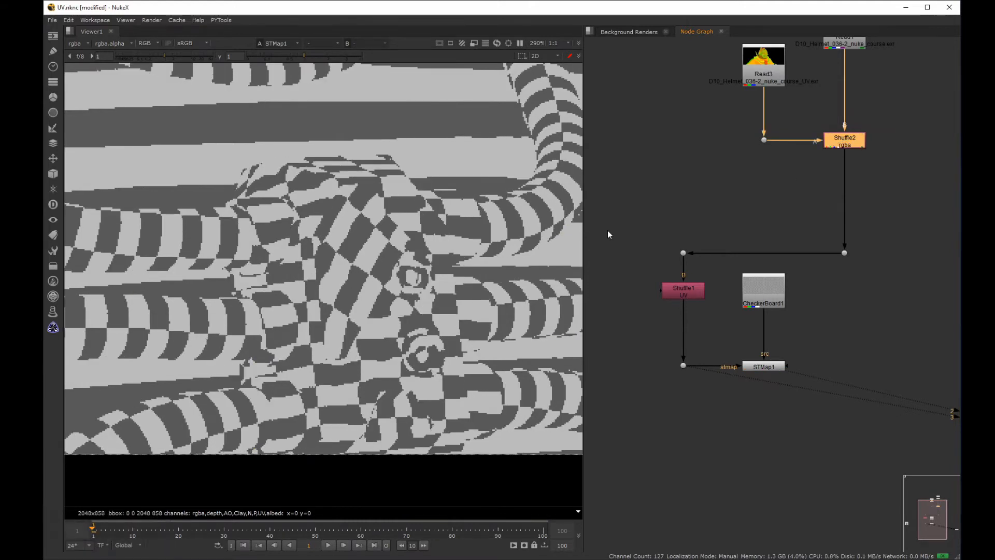
- Change Shuffle2's label to [knob out1] so it displays the output layer
{"action": "double_click", "coordinate": [852, 143]}
{"action": "left_click_drag", "start_coordinate": [480, 127], "coordinate": [671, 96]}
{"action": "left_click", "coordinate": [516, 132]}
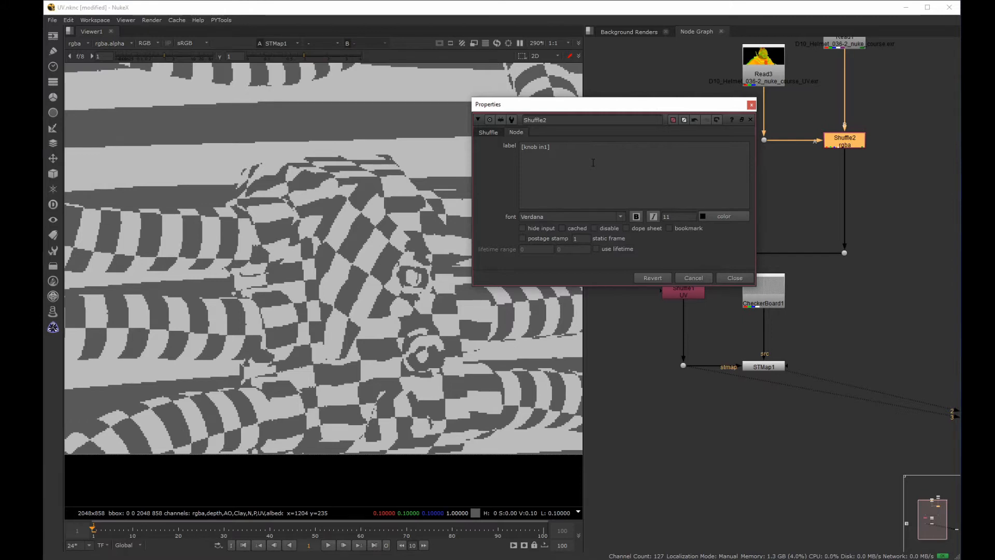
{"action": "left_click", "coordinate": [494, 132]}
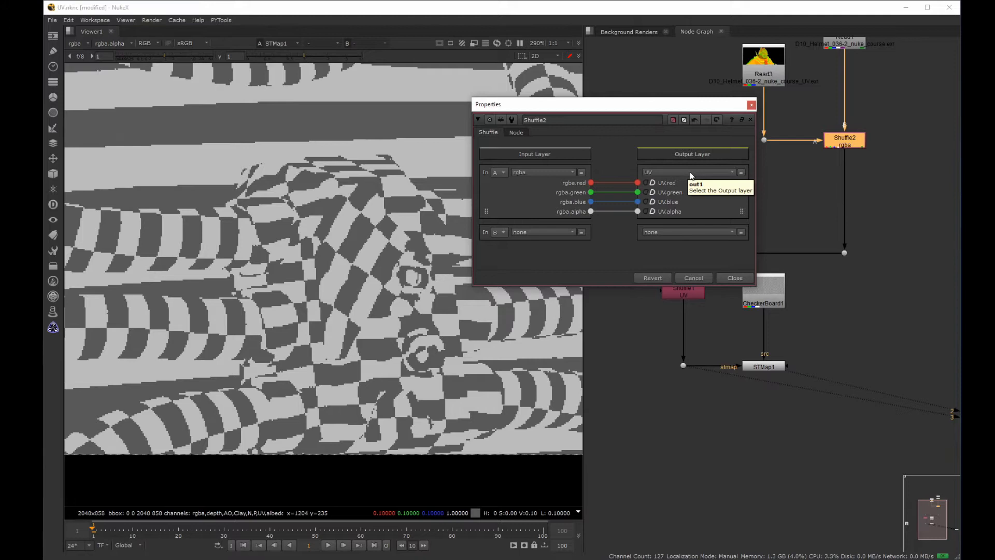
{"action": "left_click", "coordinate": [516, 132]}
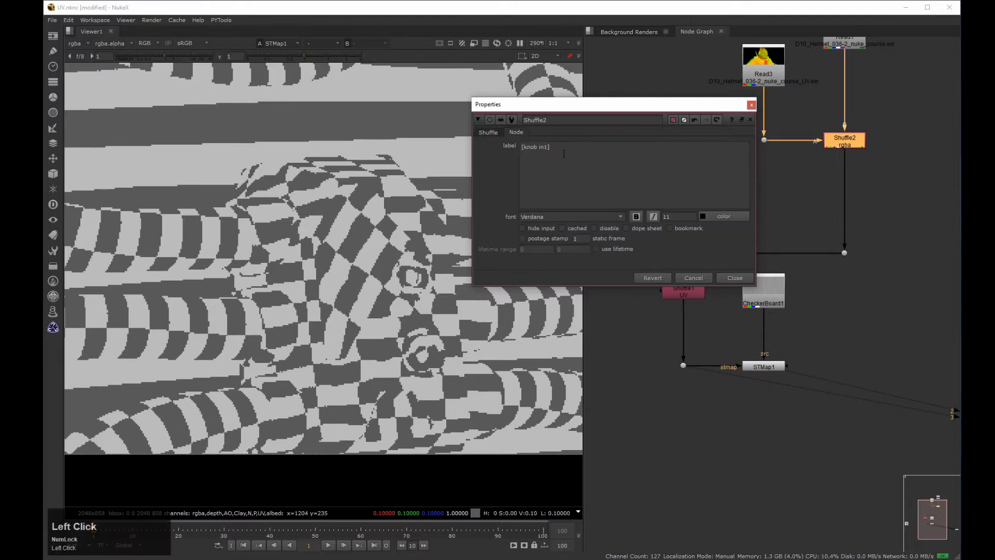
{"action": "key", "text": "Delete"}
{"action": "key", "text": "Delete"}
{"action": "type", "text": "out"}
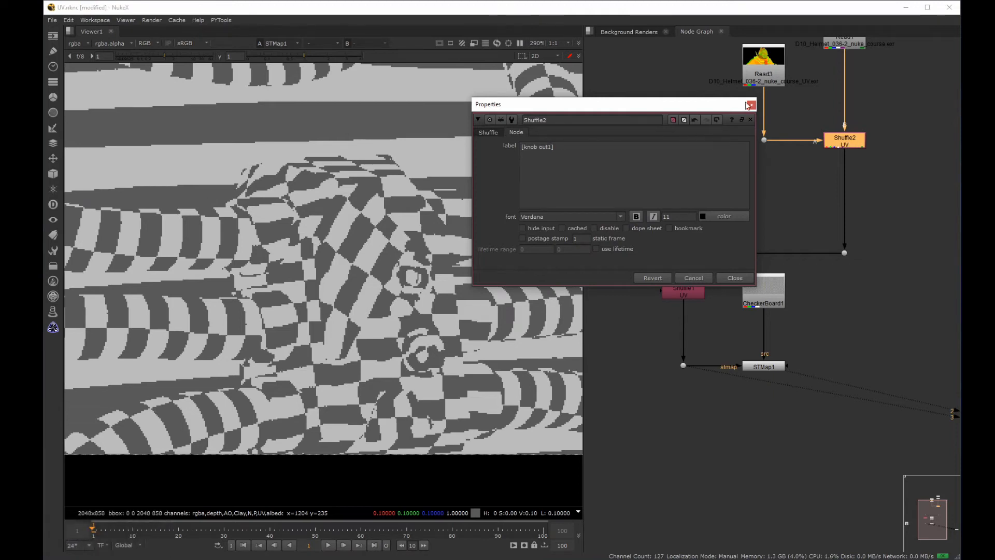
{"action": "left_click", "coordinate": [751, 106]}
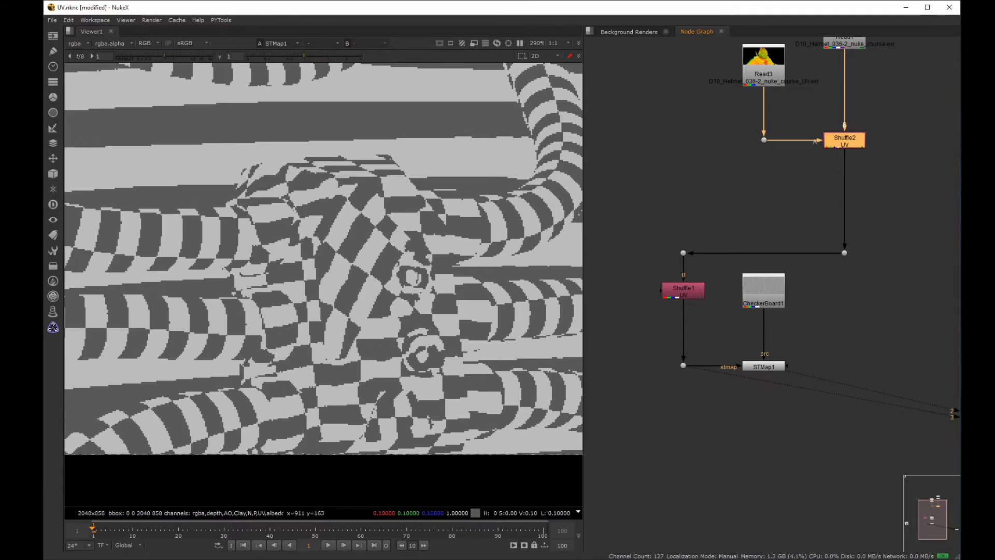
- Try the cubic filter on STMap1 for comparison and restore the impulse filter
{"action": "double_click", "coordinate": [763, 367]}
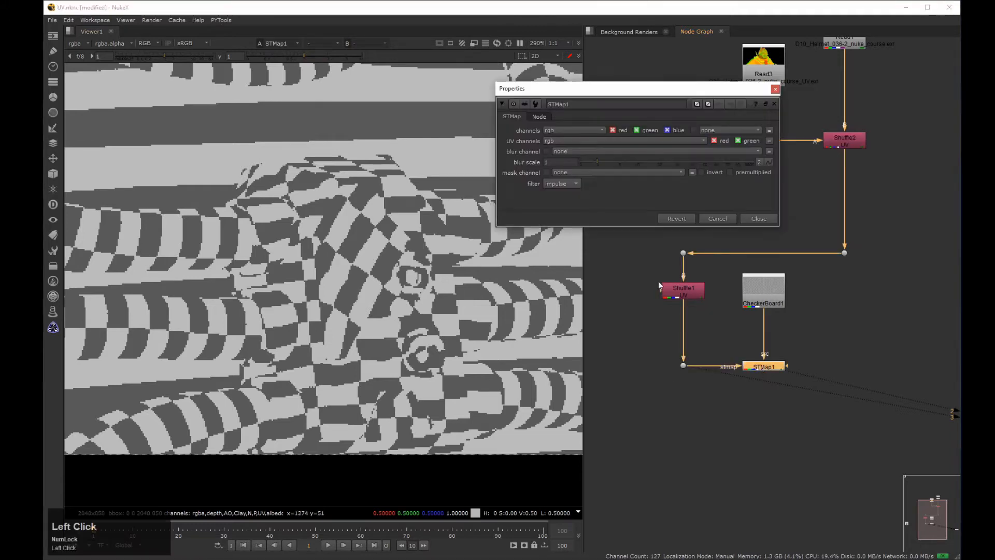
{"action": "left_click_drag", "start_coordinate": [564, 95], "coordinate": [612, 109]}
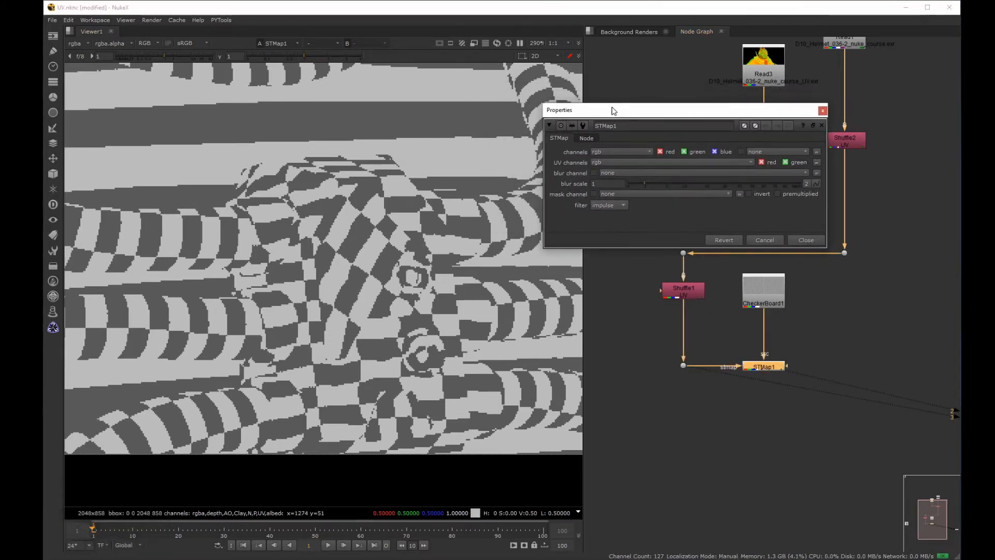
{"action": "left_click", "coordinate": [605, 207]}
{"action": "left_click", "coordinate": [606, 213]}
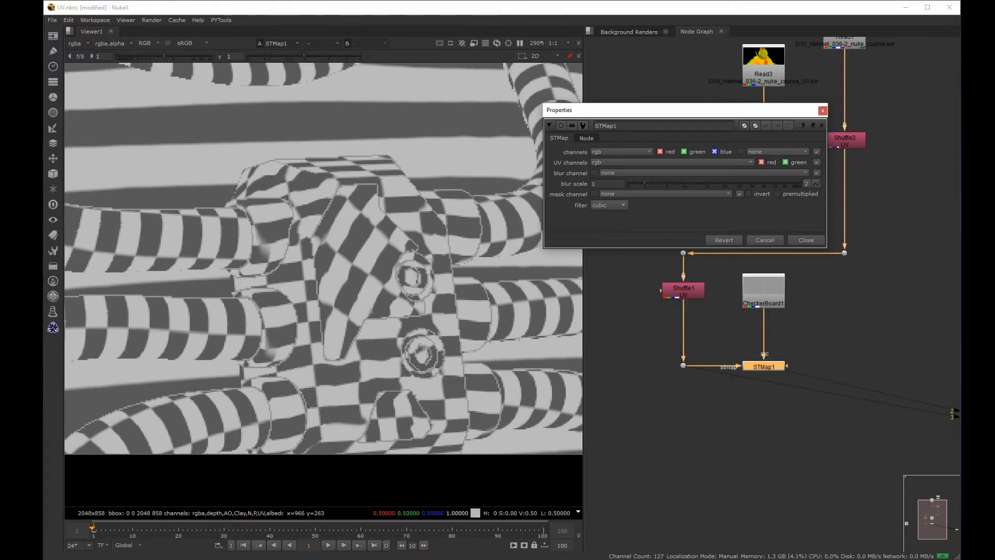
{"action": "left_click", "coordinate": [619, 205]}
{"action": "left_click", "coordinate": [619, 197]}
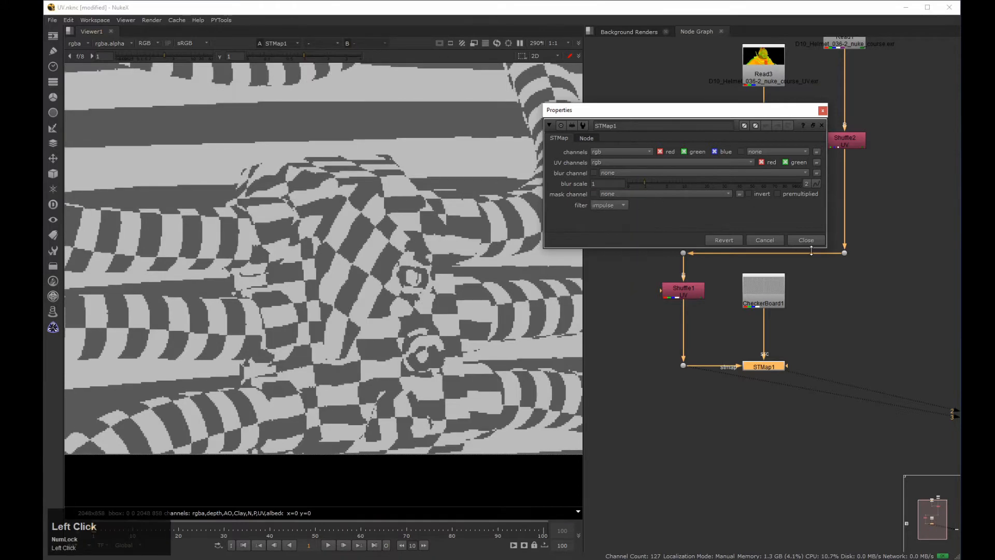
{"action": "left_click", "coordinate": [806, 240]}
- Add a 3x3 Matrix node after STMap1
{"action": "left_click_drag", "start_coordinate": [839, 356], "coordinate": [723, 404]}
{"action": "key", "text": "Tab"}
{"action": "type", "text": "matri"}
{"action": "key", "text": "Return"}
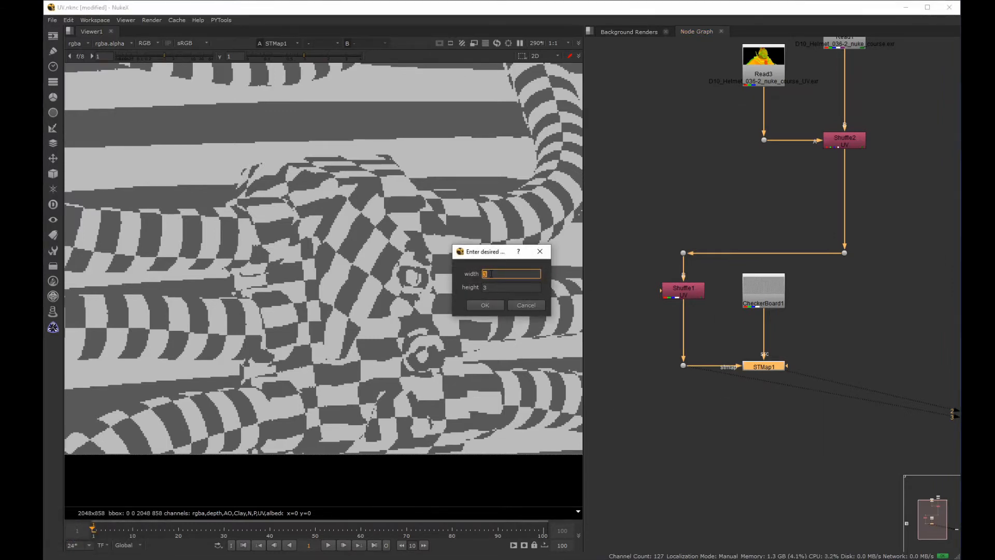
{"action": "left_click", "coordinate": [495, 306]}
{"action": "left_click_drag", "start_coordinate": [621, 355], "coordinate": [731, 110]}
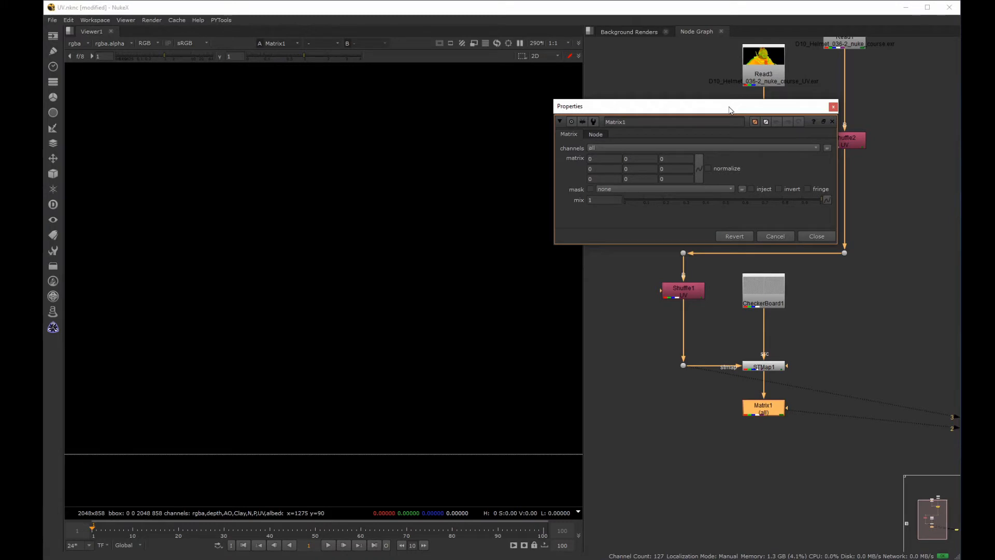
- Switch to the browser and read the antialiasing filter sections of the convolution matrix tutorial
{"action": "left_click_drag", "start_coordinate": [44, 236], "coordinate": [335, 3]}
{"action": "scroll", "coordinate": [382, 196], "scroll_direction": "down", "scroll_amount": 10}
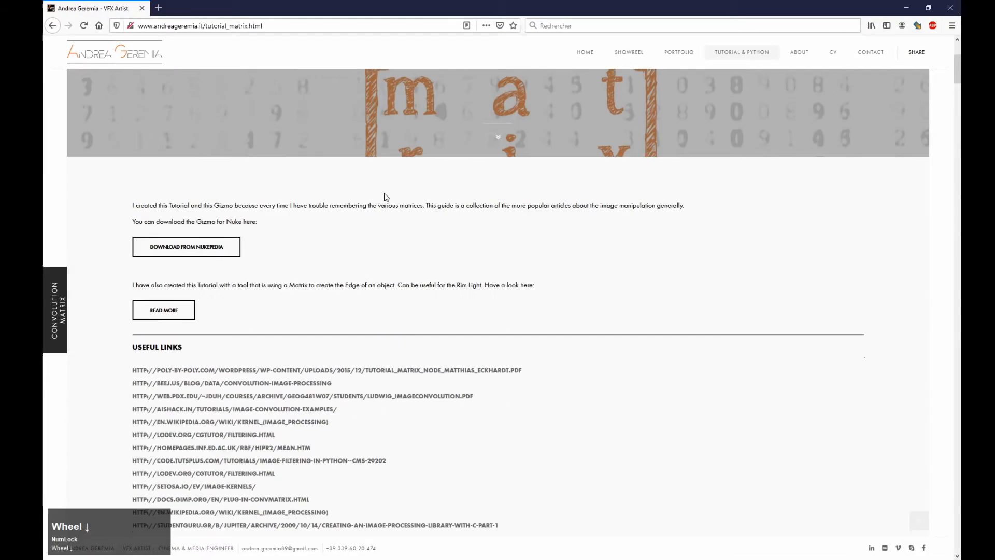
{"action": "scroll", "coordinate": [392, 245], "scroll_direction": "down", "scroll_amount": 15}
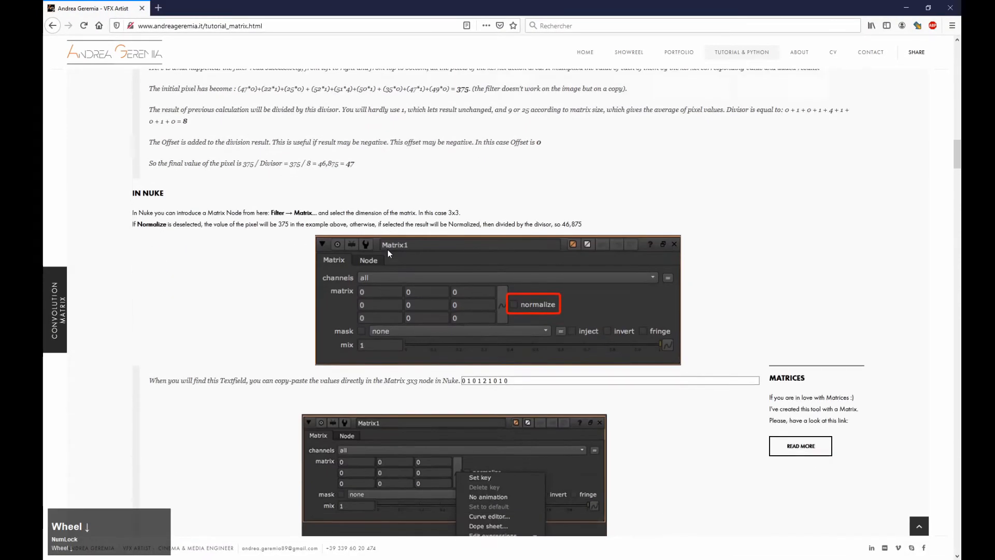
{"action": "scroll", "coordinate": [389, 252], "scroll_direction": "down", "scroll_amount": 20}
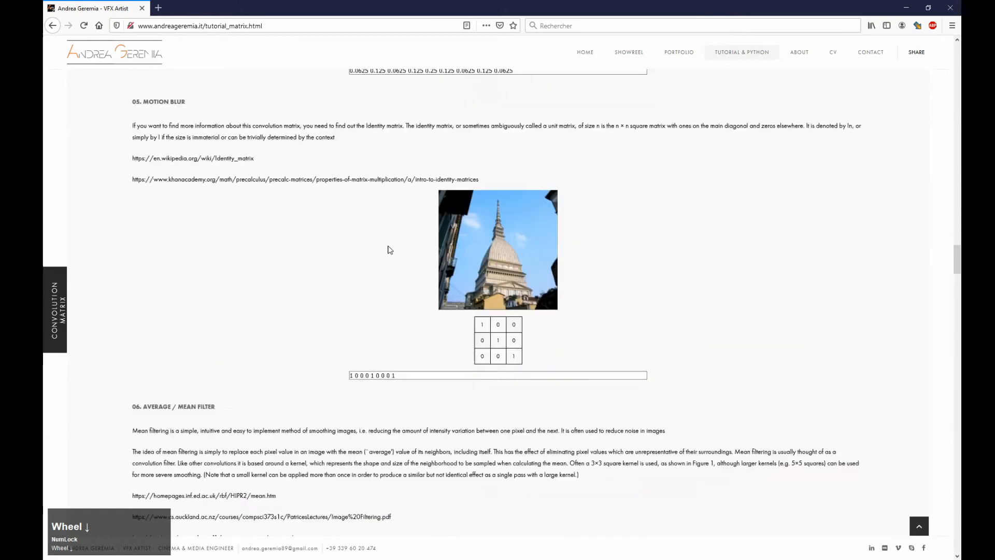
{"action": "scroll", "coordinate": [389, 246], "scroll_direction": "down", "scroll_amount": 10}
{"action": "scroll", "coordinate": [390, 251], "scroll_direction": "up", "scroll_amount": 5}
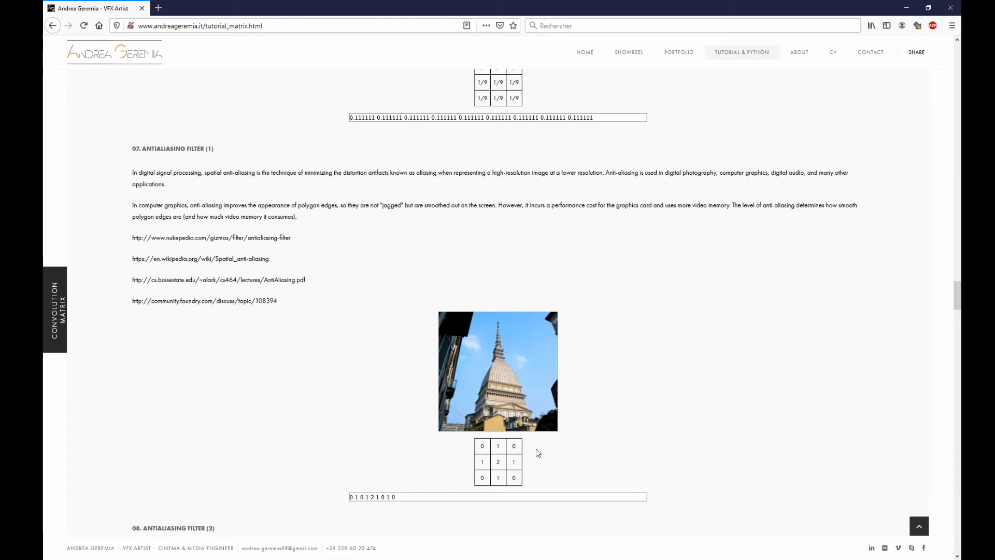
{"action": "scroll", "coordinate": [575, 469], "scroll_direction": "down", "scroll_amount": 5}
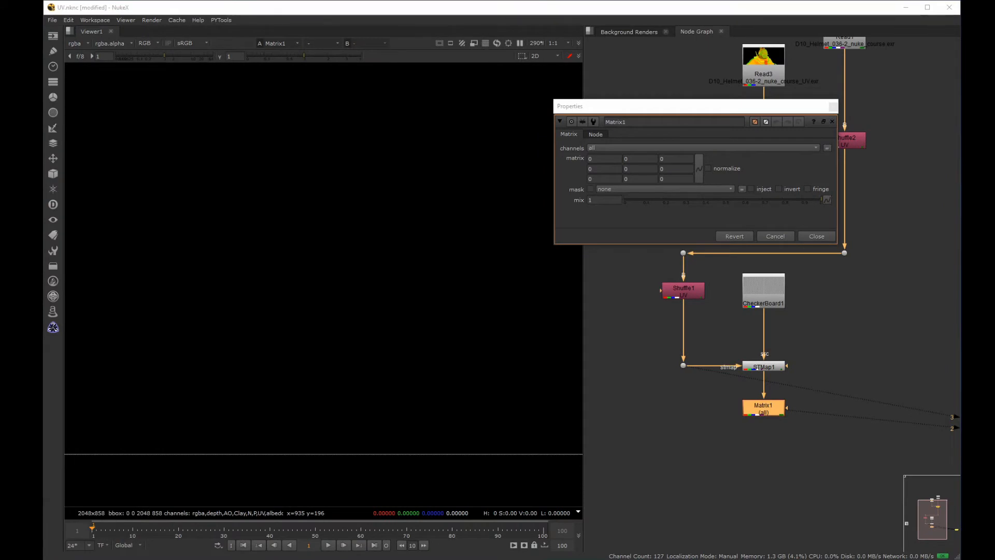
- Switch back to Nuke and set the first row of Matrix1 to 1, 2, 1
{"action": "left_click_drag", "start_coordinate": [598, 159], "coordinate": [535, 157]}
{"action": "type", "text": "1"}
{"action": "key", "text": "Tab"}
{"action": "type", "text": "2"}
{"action": "left_click", "coordinate": [673, 160]}
{"action": "type", "text": "1"}
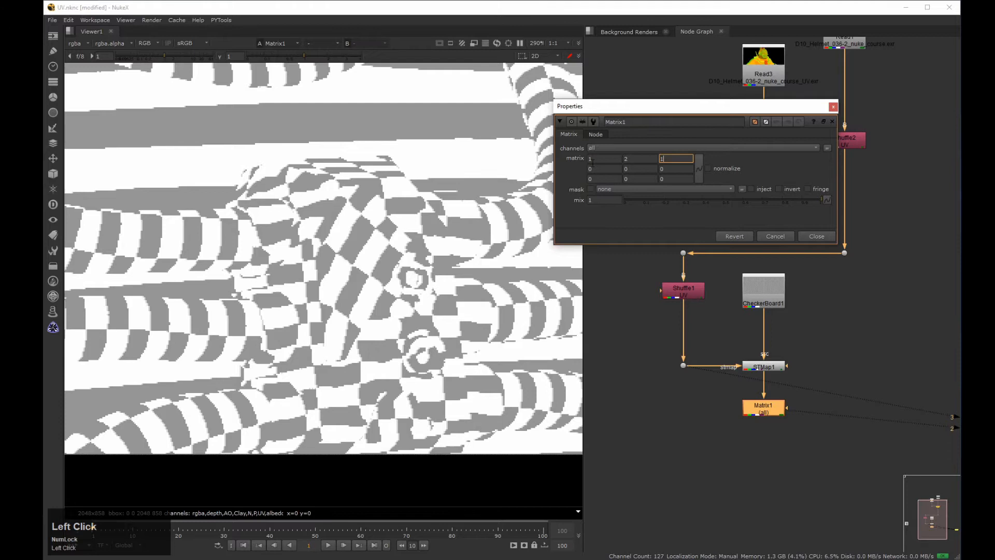
- Set the second row of Matrix1 to 2, 4, 2
{"action": "left_click", "coordinate": [604, 168]}
{"action": "type", "text": "2"}
{"action": "key", "text": "Tab"}
{"action": "type", "text": "4"}
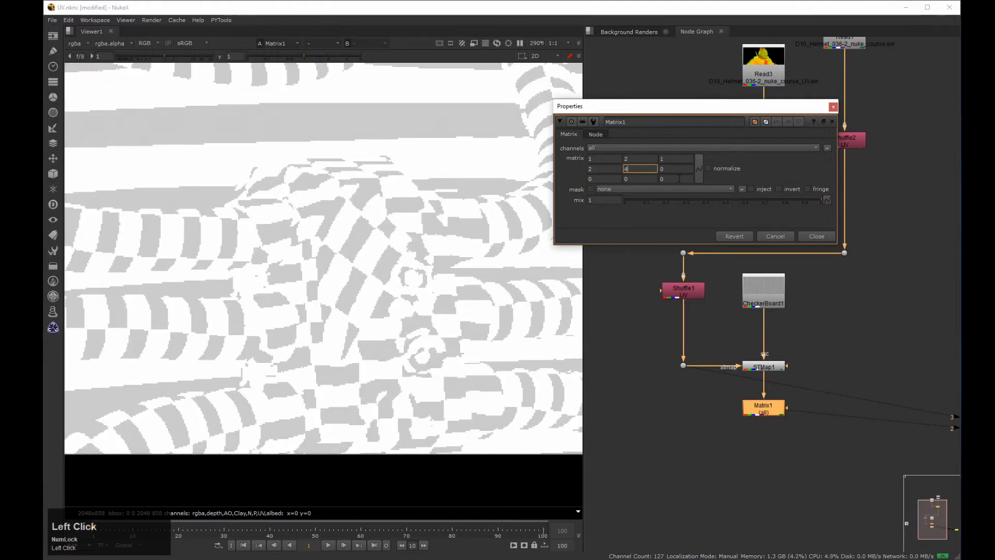
{"action": "key", "text": "Tab"}
{"action": "type", "text": "2"}
- Set the third row of Matrix1 to 1, 2, 1
{"action": "key", "text": "Tab"}
{"action": "type", "text": "1"}
{"action": "key", "text": "Tab"}
{"action": "type", "text": "2"}
{"action": "key", "text": "Tab"}
{"action": "type", "text": "1"}
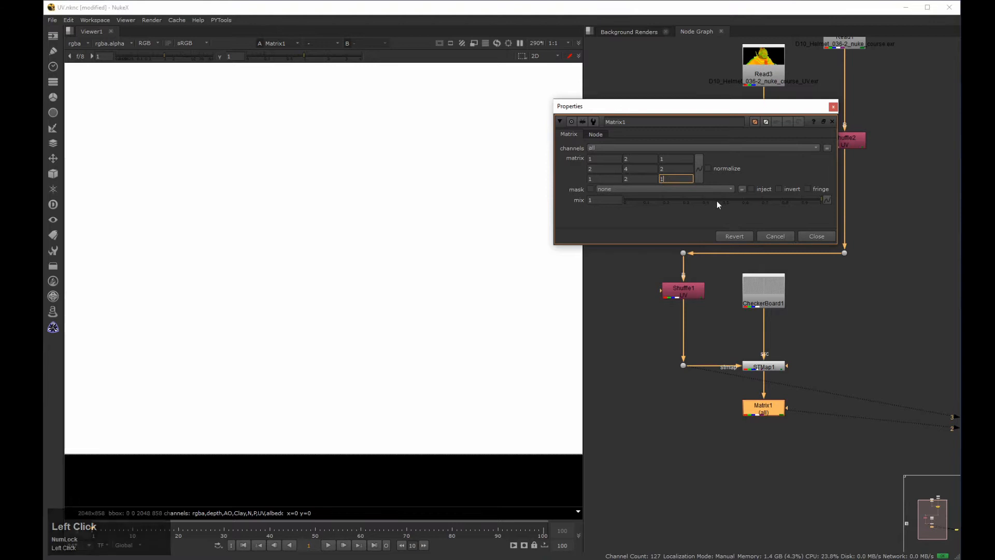
- Normalize Matrix1 and limit its channels to rgb
{"action": "left_click", "coordinate": [709, 169]}
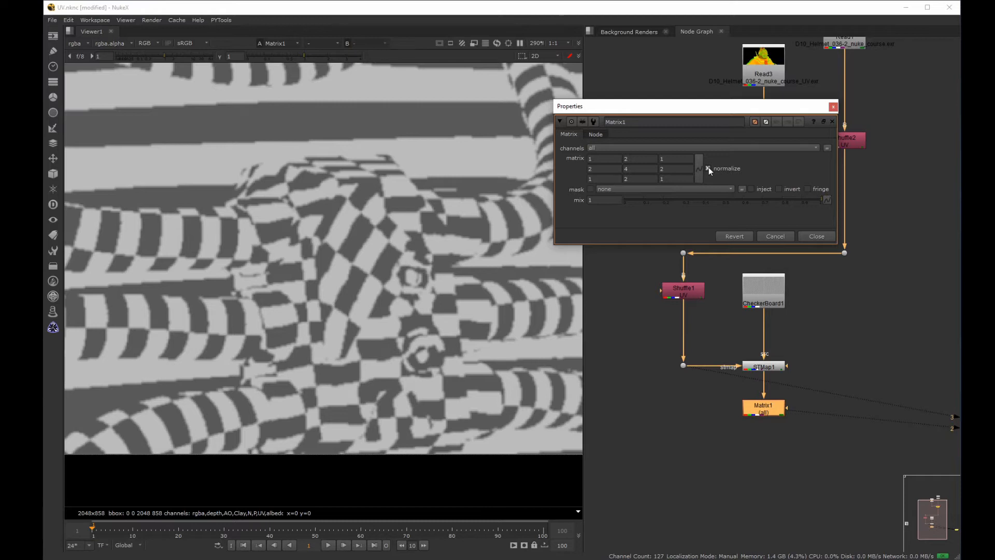
{"action": "left_click", "coordinate": [688, 149]}
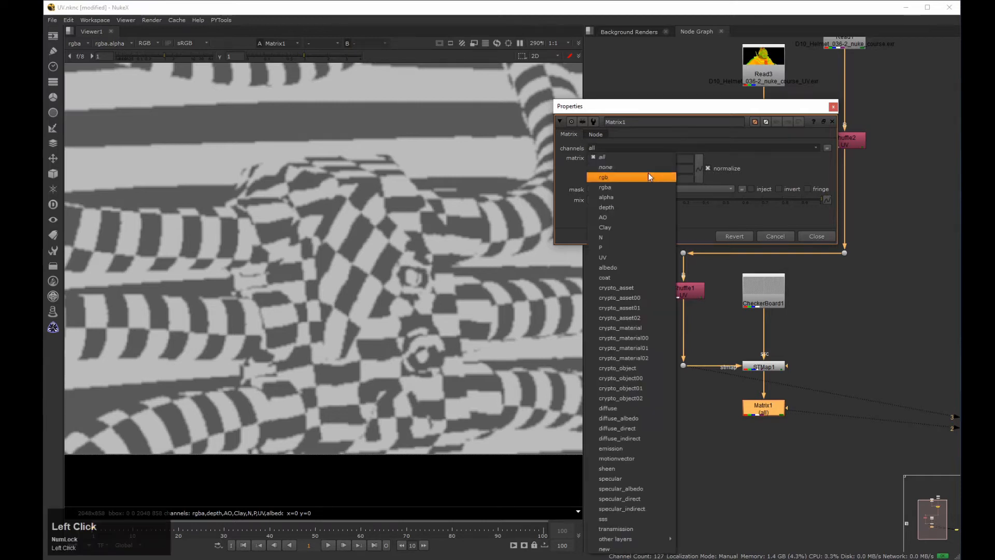
{"action": "left_click", "coordinate": [622, 177]}
{"action": "left_click", "coordinate": [814, 237]}
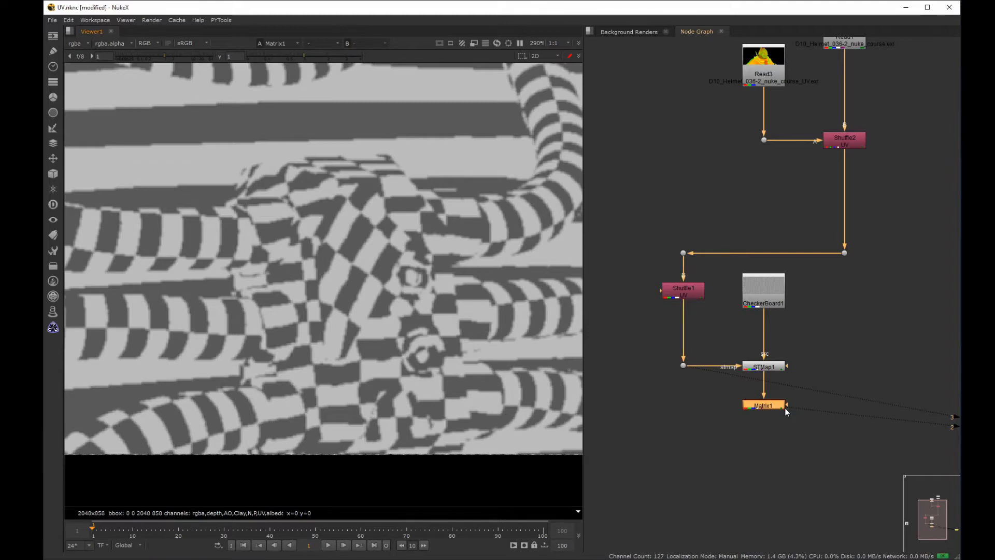
- Duplicate STMap1 with the same checkerboard and UV inputs, placing the copy beside the original branch
{"action": "left_click", "coordinate": [758, 366]}
{"action": "key", "text": "ctrl+c"}
{"action": "key", "text": "ctrl+v"}
{"action": "left_click_drag", "start_coordinate": [838, 329], "coordinate": [871, 338]}
- Set the filter of the duplicated STMap2 node to cubic
{"action": "double_click", "coordinate": [872, 337]}
{"action": "left_click_drag", "start_coordinate": [695, 285], "coordinate": [721, 64]}
{"action": "left_click_drag", "start_coordinate": [657, 153], "coordinate": [647, 169]}
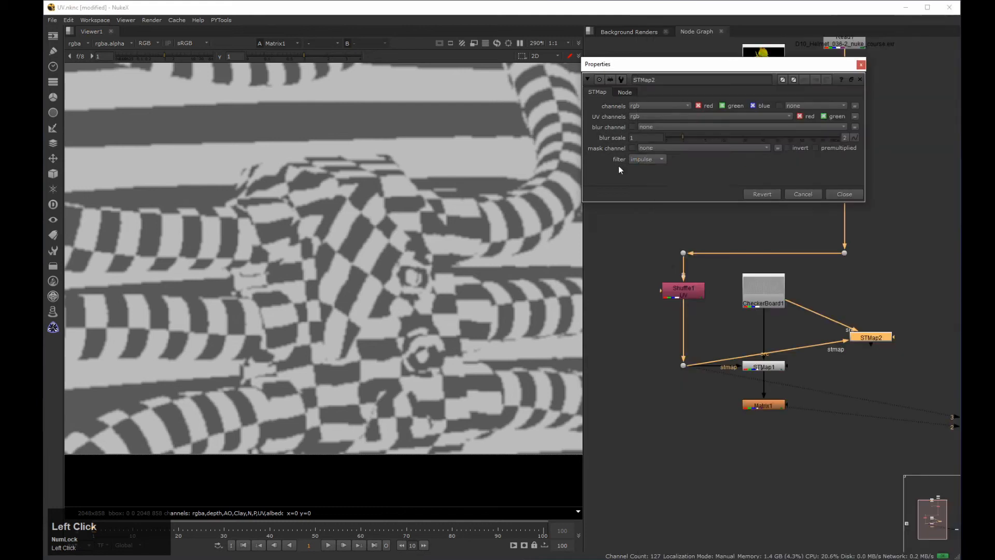
- Compare the cubic-filtered STMap2 with the Matrix1 result by alternating between them in the viewer
{"action": "left_click_drag", "start_coordinate": [925, 311], "coordinate": [840, 350]}
{"action": "key", "text": "2"}
{"action": "left_click_drag", "start_coordinate": [749, 415], "coordinate": [832, 390]}
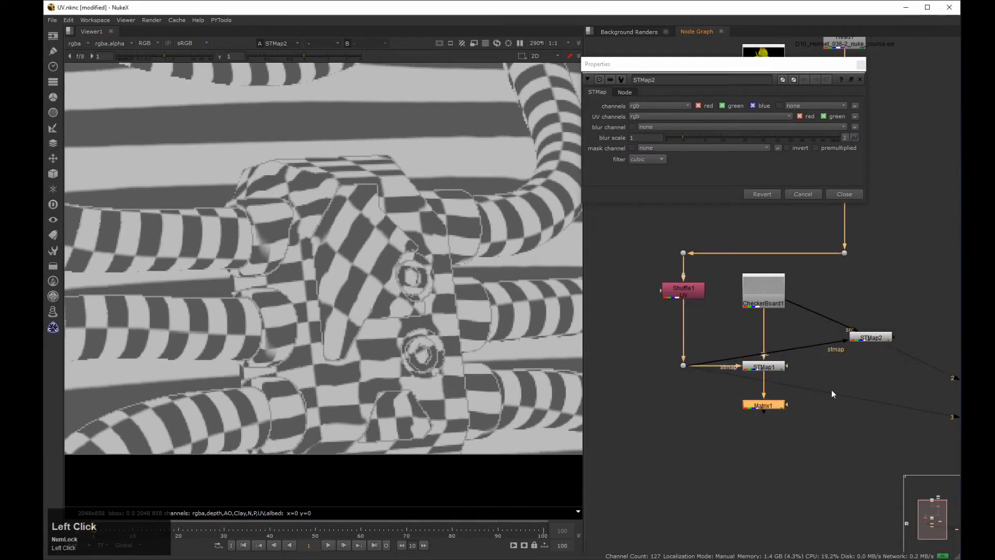
{"action": "key", "text": "1"}
{"action": "key", "text": "2"}
{"action": "key", "text": "1"}
{"action": "key", "text": "2"}
{"action": "key", "text": "1"}
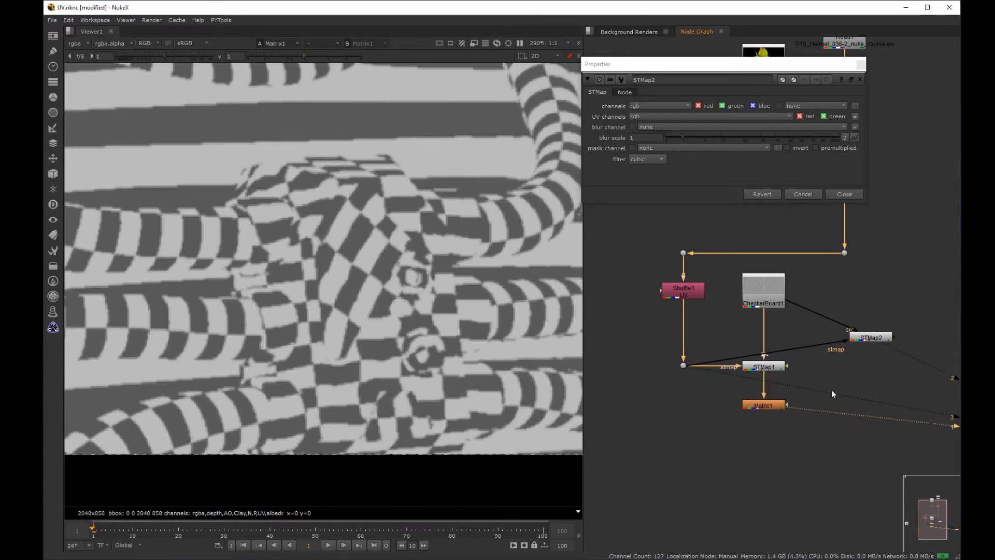
- Set Matrix1's first row to 0, 1, 0, its second row to 1, 1, 1, and the third row's last value to 0
{"action": "double_click", "coordinate": [777, 405]}
{"action": "left_click", "coordinate": [604, 158]}
{"action": "type", "text": "0"}
{"action": "key", "text": "Tab"}
{"action": "type", "text": "1"}
{"action": "key", "text": "Tab"}
{"action": "type", "text": "0"}
{"action": "key", "text": "Tab"}
{"action": "type", "text": "1"}
{"action": "key", "text": "Tab"}
{"action": "type", "text": "1"}
{"action": "key", "text": "Tab"}
{"action": "type", "text": "1"}
{"action": "key", "text": "Tab"}
{"action": "key", "text": "Tab"}
{"action": "key", "text": "Tab"}
{"action": "type", "text": "0"}
{"action": "left_click", "coordinate": [809, 235]}
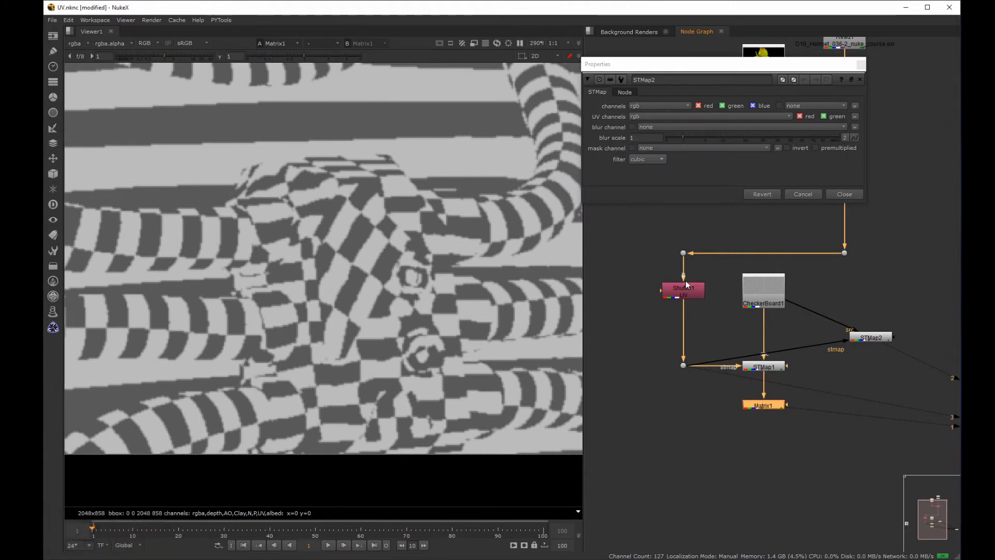
- Compare Matrix1's updated result with STMap2 in the viewer and dismiss the STMap2 properties
{"action": "key", "text": "2"}
{"action": "left_click_drag", "start_coordinate": [928, 314], "coordinate": [842, 358]}
{"action": "key", "text": "3"}
{"action": "key", "text": "2"}
{"action": "key", "text": "3"}
{"action": "key", "text": "2"}
{"action": "key", "text": "3"}
{"action": "key", "text": "2"}
{"action": "key", "text": "3"}
{"action": "key", "text": "2"}
{"action": "key", "text": "3"}
{"action": "key", "text": "2"}
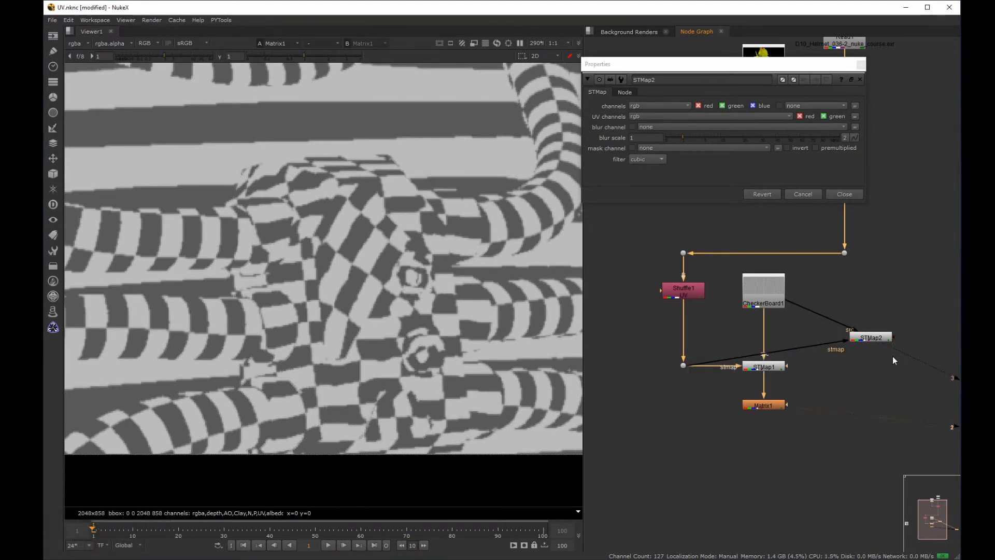
{"action": "left_click", "coordinate": [844, 194]}
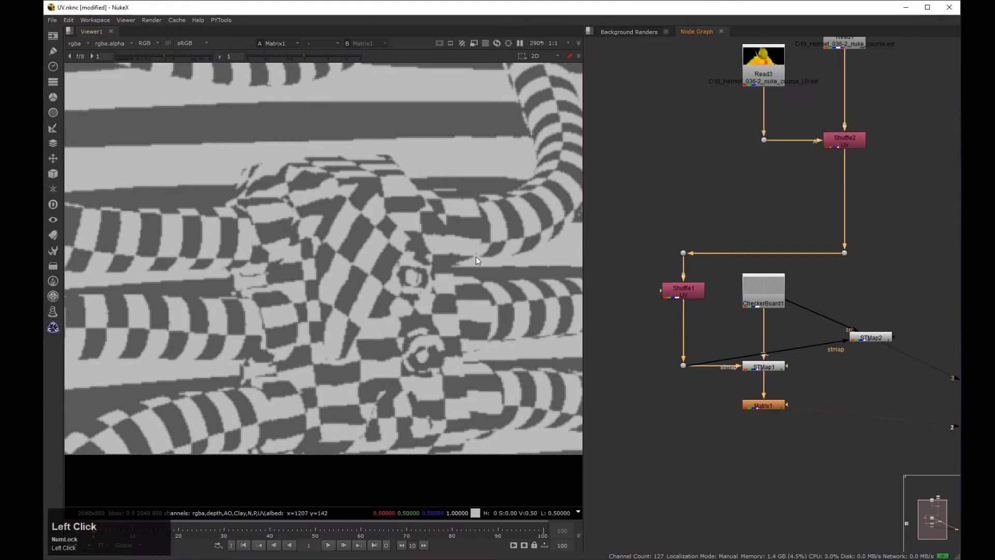
- Examine the checkered character at 100% zoom, toggling Matrix1 off and on to compare the edges
{"action": "key", "text": "space"}
{"action": "key", "text": "ctrl+1"}
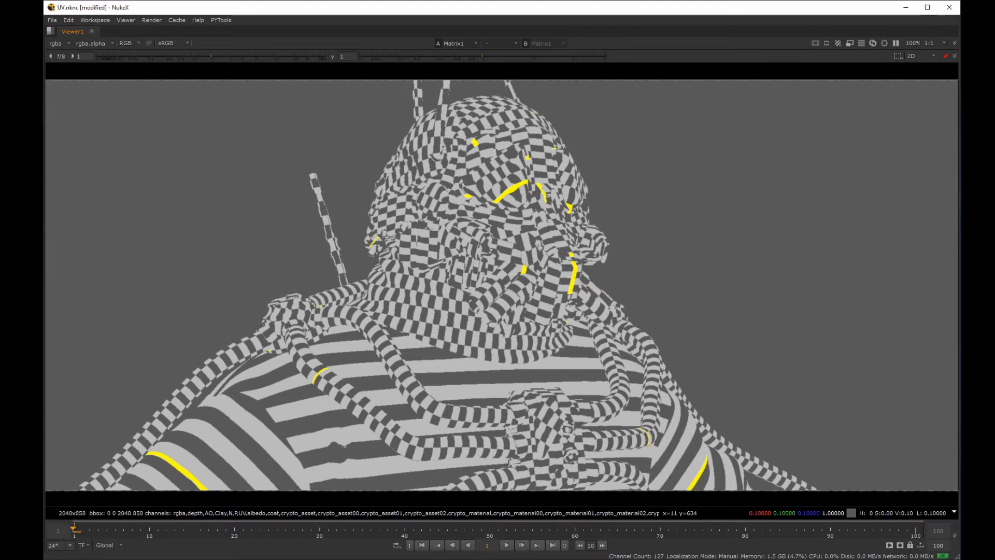
{"action": "key", "text": "space"}
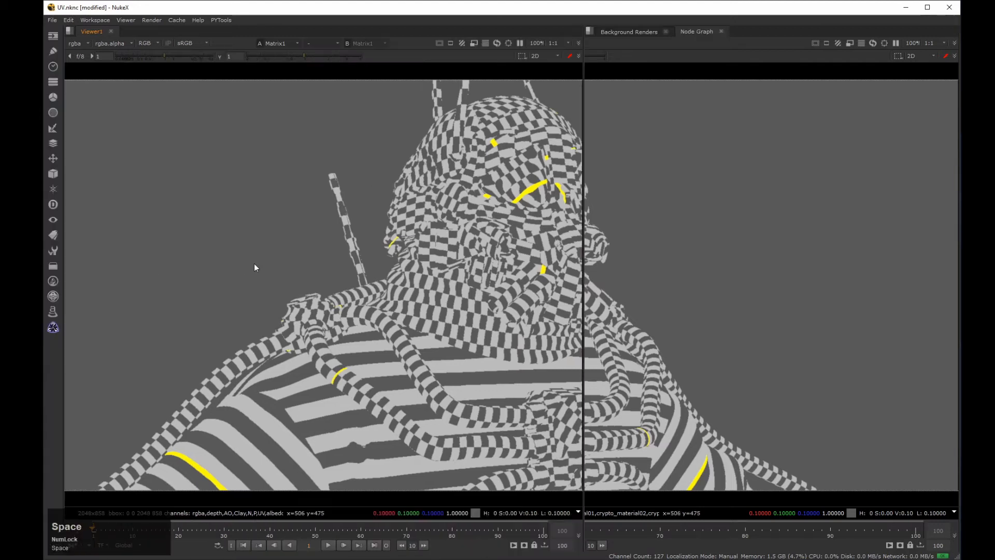
{"action": "middle_click_drag", "start_coordinate": [493, 338], "coordinate": [299, 339]}
{"action": "left_click_drag", "start_coordinate": [844, 389], "coordinate": [685, 428]}
{"action": "key", "text": "d"}
{"action": "key", "text": "d"}
{"action": "key", "text": "d"}
{"action": "key", "text": "d"}
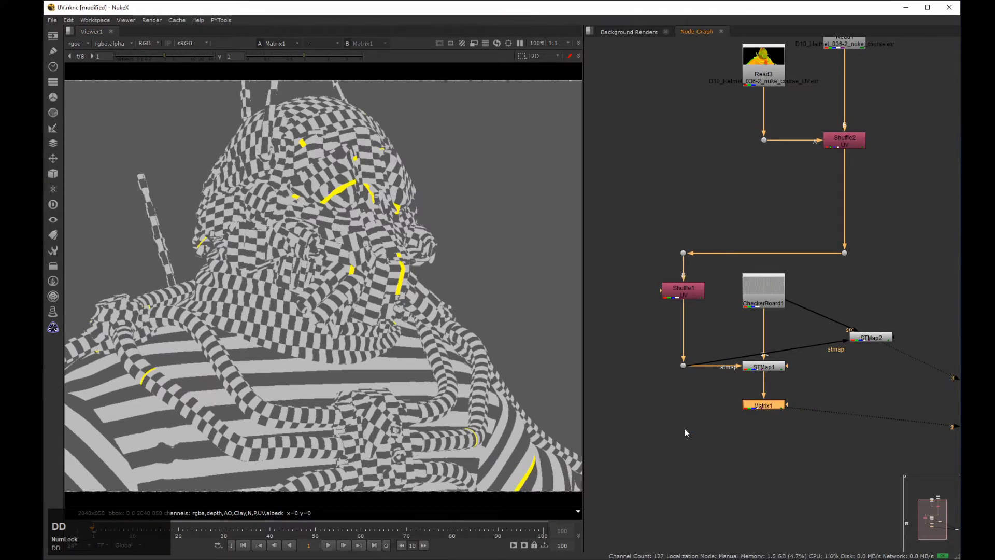
{"action": "key", "text": "d"}
{"action": "key", "text": "d"}
{"action": "key", "text": "d"}
{"action": "key", "text": "d"}
{"action": "key", "text": "d"}
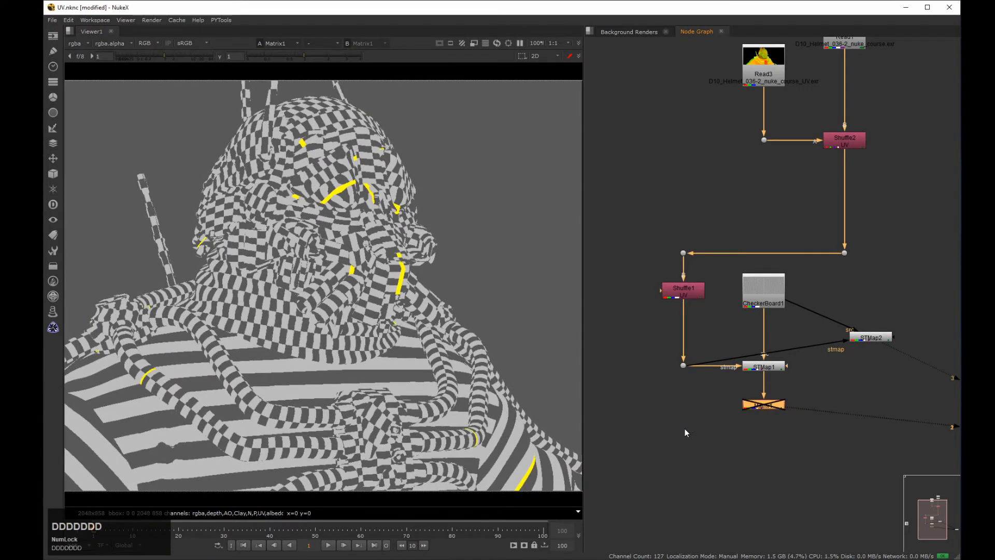
{"action": "key", "text": "d"}
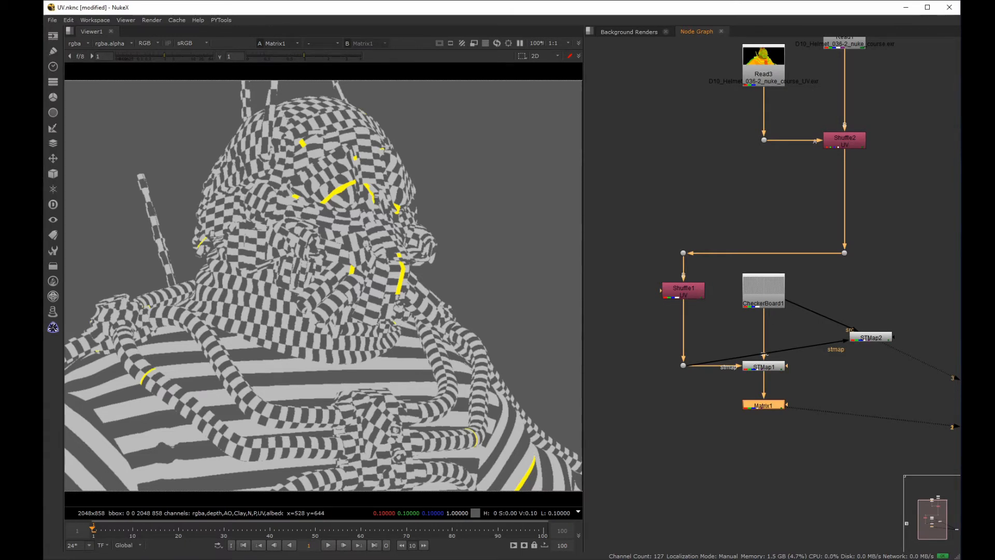
- Frame the whole render, examine the UV layout in UVs.jpg in the Windows photo viewer, and return to Nuke
{"action": "key", "text": "h"}
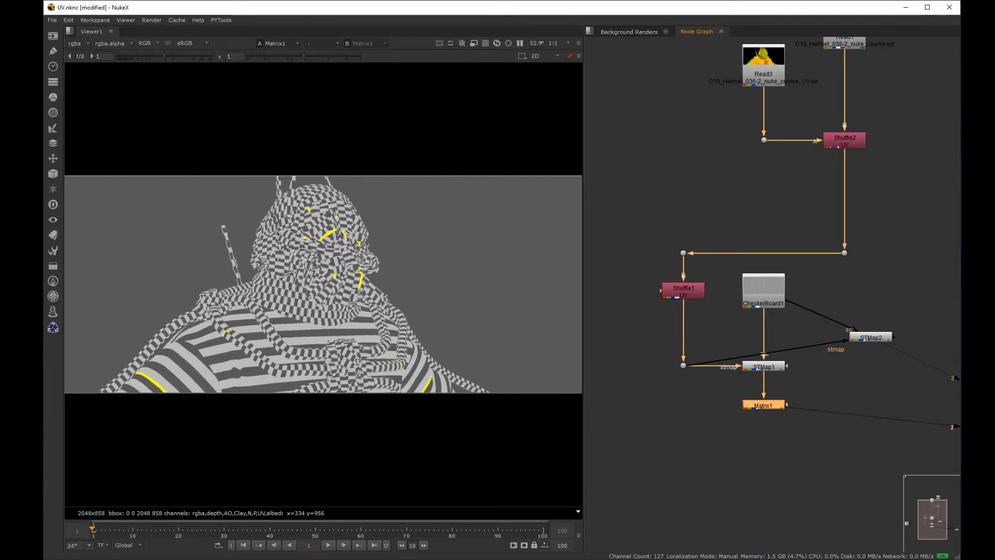
{"action": "key", "text": "alt+Tab"}
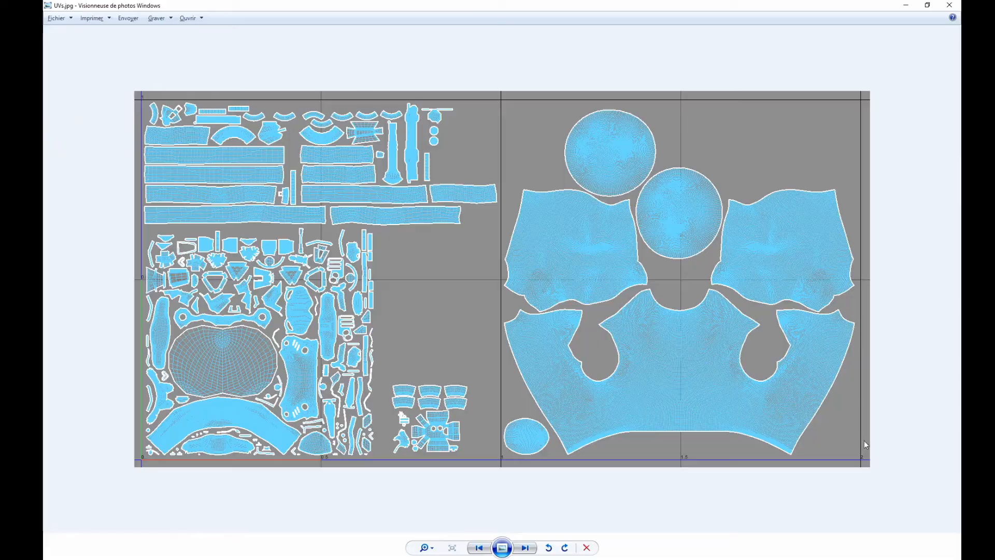
{"action": "key", "text": "alt+Tab"}
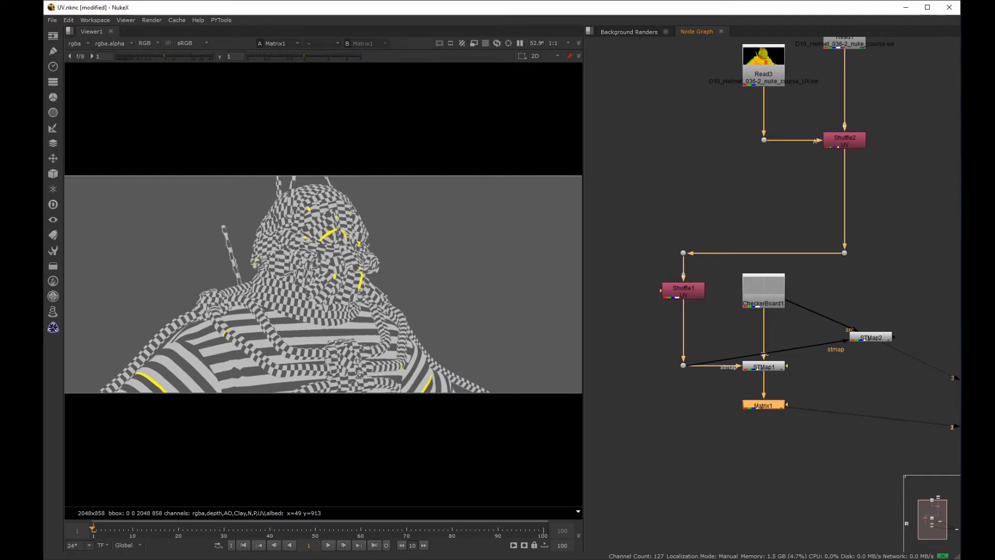
- Delete STMap2 and move STMap1 and Matrix1 further down the node graph to make room below Shuffle1
{"action": "left_click", "coordinate": [861, 337]}
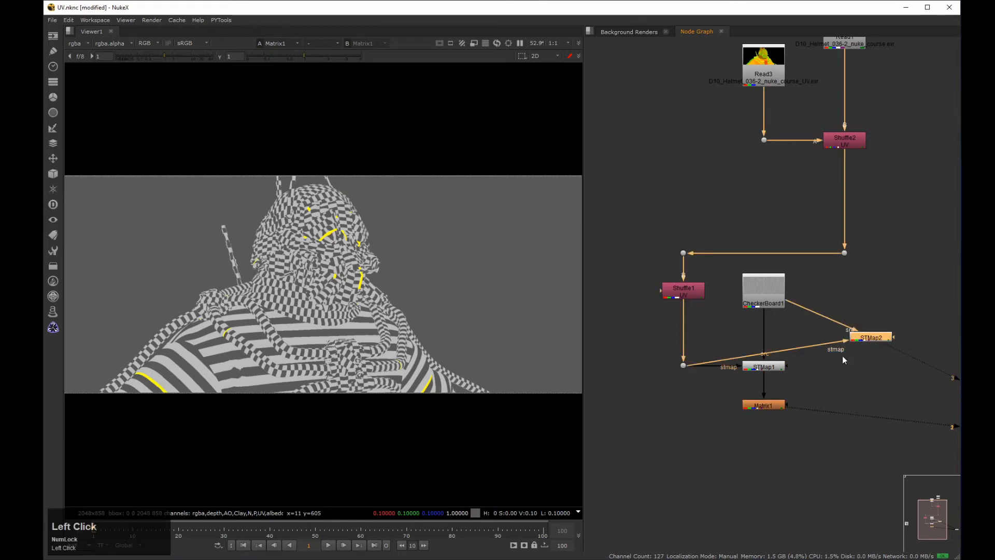
{"action": "key", "text": "Delete"}
{"action": "left_click_drag", "start_coordinate": [648, 339], "coordinate": [790, 415]}
{"action": "middle_click_drag", "start_coordinate": [763, 373], "coordinate": [741, 297]}
{"action": "left_click_drag", "start_coordinate": [741, 296], "coordinate": [738, 351]}
- Add a ColorMatrix node between Shuffle1 and the STMap1 UV input and view its output
{"action": "middle_click_drag", "start_coordinate": [656, 257], "coordinate": [706, 309]}
{"action": "left_click", "coordinate": [710, 266]}
{"action": "key", "text": "Tab"}
{"action": "type", "text": "color"}
{"action": "key", "text": "Down"}
{"action": "key", "text": "Down"}
{"action": "key", "text": "Return"}
{"action": "left_click_drag", "start_coordinate": [505, 257], "coordinate": [469, 138]}
{"action": "key", "text": "2"}
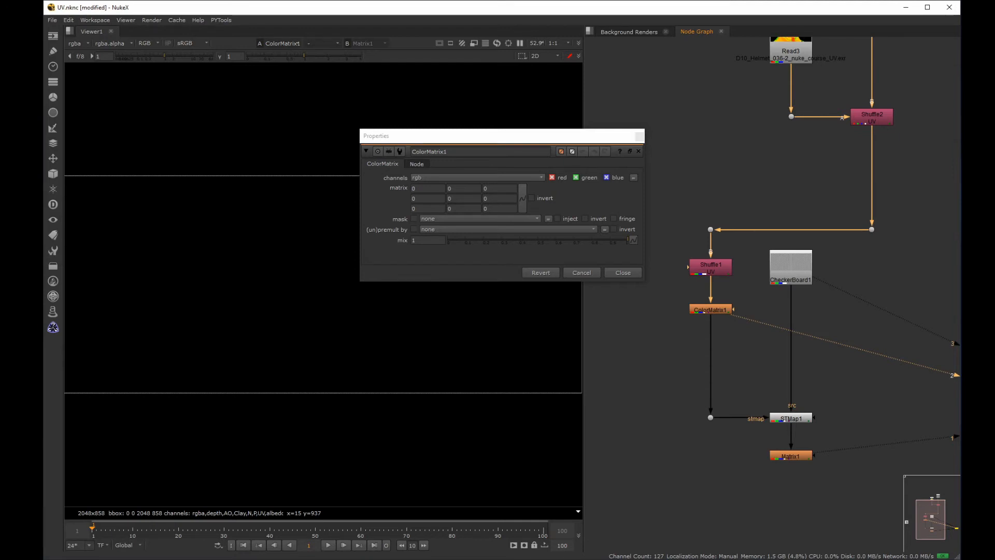
{"action": "mouse_move", "coordinate": [406, 181]}
{"action": "left_mouse_down"}
{"action": "mouse_move", "coordinate": [407, 223]}
{"action": "mouse_move", "coordinate": [445, 222]}
{"action": "mouse_move", "coordinate": [448, 188]}
{"action": "mouse_move", "coordinate": [420, 173]}
{"action": "mouse_move", "coordinate": [434, 164]}
{"action": "mouse_move", "coordinate": [426, 177]}
{"action": "mouse_move", "coordinate": [445, 198]}
{"action": "mouse_move", "coordinate": [486, 214]}
{"action": "mouse_move", "coordinate": [483, 185]}
{"action": "mouse_move", "coordinate": [436, 179]}
{"action": "mouse_move", "coordinate": [461, 170]}
{"action": "mouse_move", "coordinate": [485, 218]}
{"action": "mouse_move", "coordinate": [516, 182]}
{"action": "mouse_move", "coordinate": [483, 179]}
{"action": "left_mouse_up"}
{"action": "left_click", "coordinate": [96, 190]}
{"action": "left_click", "coordinate": [96, 190]}
{"action": "left_click_drag", "start_coordinate": [496, 157], "coordinate": [499, 171]}
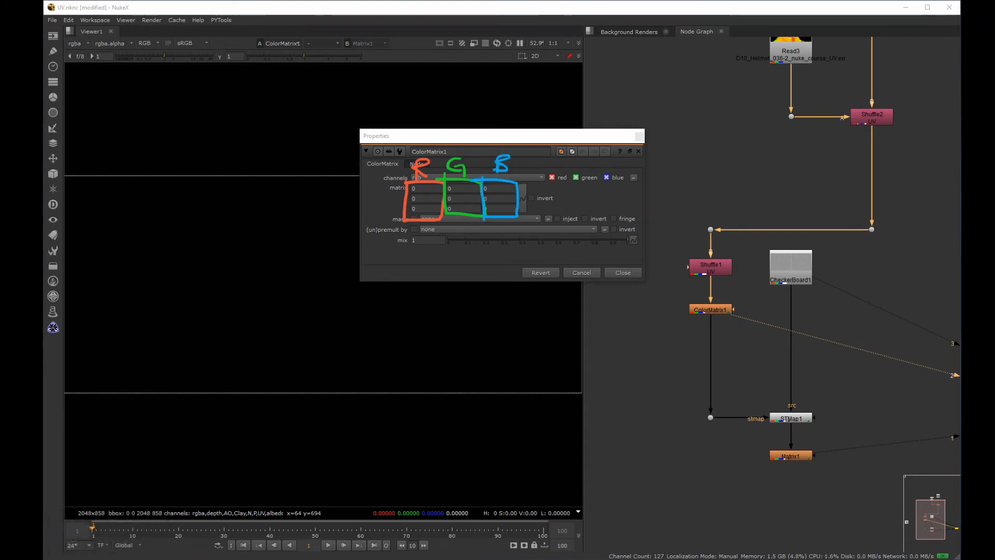
{"action": "mouse_move", "coordinate": [403, 185]}
{"action": "left_mouse_down"}
{"action": "mouse_move", "coordinate": [513, 195]}
{"action": "mouse_move", "coordinate": [463, 190]}
{"action": "left_mouse_up"}
{"action": "mouse_move", "coordinate": [378, 177]}
{"action": "left_mouse_down"}
{"action": "mouse_move", "coordinate": [378, 192]}
{"action": "mouse_move", "coordinate": [389, 185]}
{"action": "mouse_move", "coordinate": [409, 203]}
{"action": "mouse_move", "coordinate": [523, 205]}
{"action": "mouse_move", "coordinate": [518, 196]}
{"action": "mouse_move", "coordinate": [383, 200]}
{"action": "mouse_move", "coordinate": [506, 204]}
{"action": "mouse_move", "coordinate": [520, 216]}
{"action": "mouse_move", "coordinate": [409, 217]}
{"action": "mouse_move", "coordinate": [402, 206]}
{"action": "left_mouse_up"}
{"action": "left_click", "coordinate": [54, 268]}
{"action": "mouse_move", "coordinate": [375, 218]}
{"action": "left_mouse_down"}
{"action": "mouse_move", "coordinate": [390, 214]}
{"action": "mouse_move", "coordinate": [375, 217]}
{"action": "left_mouse_up"}
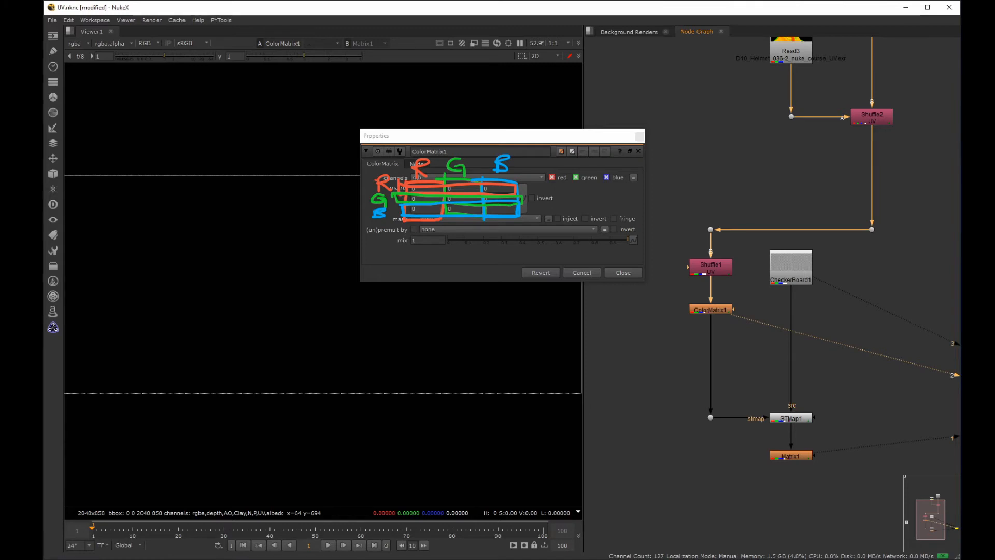
{"action": "mouse_move", "coordinate": [426, 181]}
{"action": "left_mouse_down"}
{"action": "mouse_move", "coordinate": [411, 189]}
{"action": "mouse_move", "coordinate": [427, 183]}
{"action": "mouse_move", "coordinate": [439, 199]}
{"action": "left_mouse_up"}
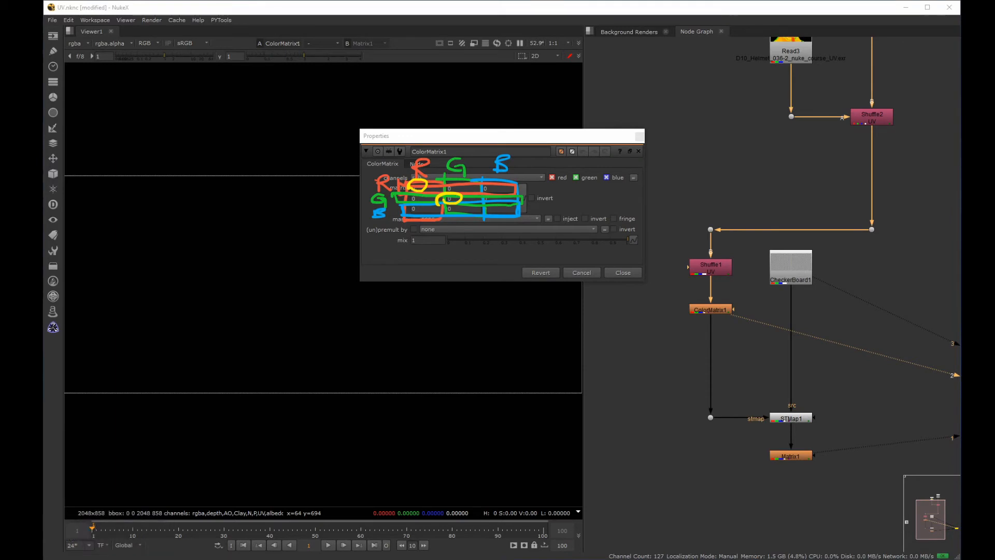
- Set ColorMatrix1's red-to-red and green-to-green matrix values to 1 and dismiss its properties
{"action": "left_click", "coordinate": [369, 195]}
{"action": "type", "text": "1"}
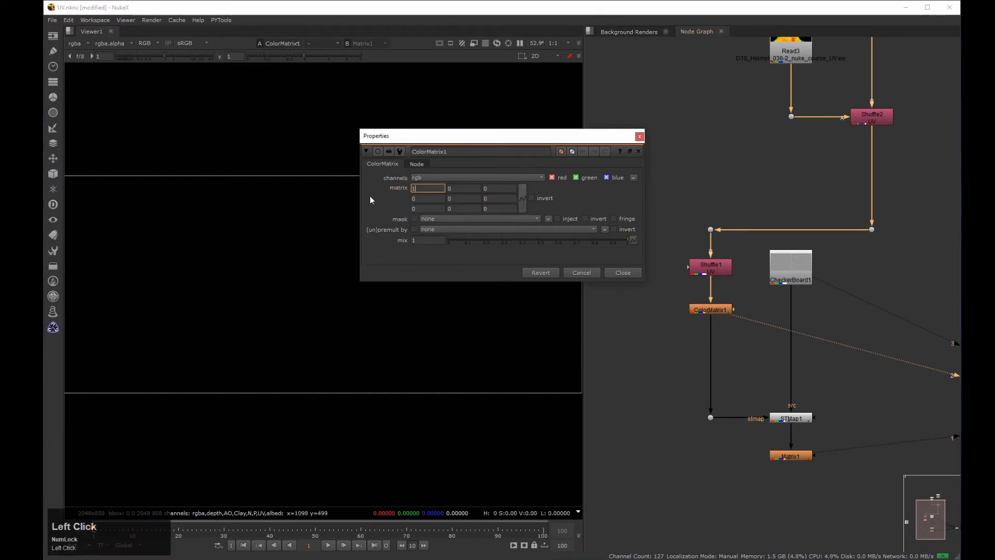
{"action": "key", "text": "Tab"}
{"action": "key", "text": "Tab"}
{"action": "key", "text": "Tab"}
{"action": "key", "text": "Tab"}
{"action": "type", "text": "1"}
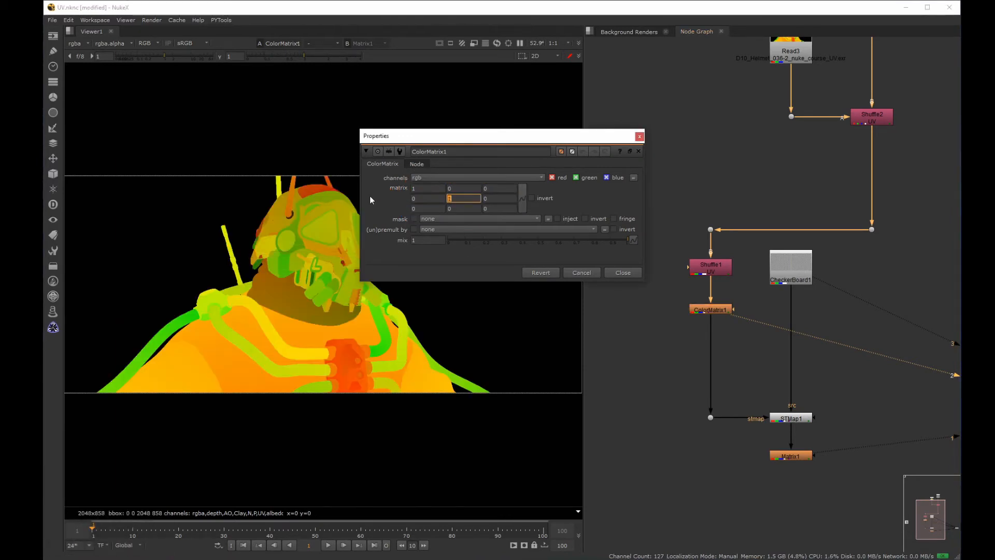
{"action": "left_click", "coordinate": [639, 136]}
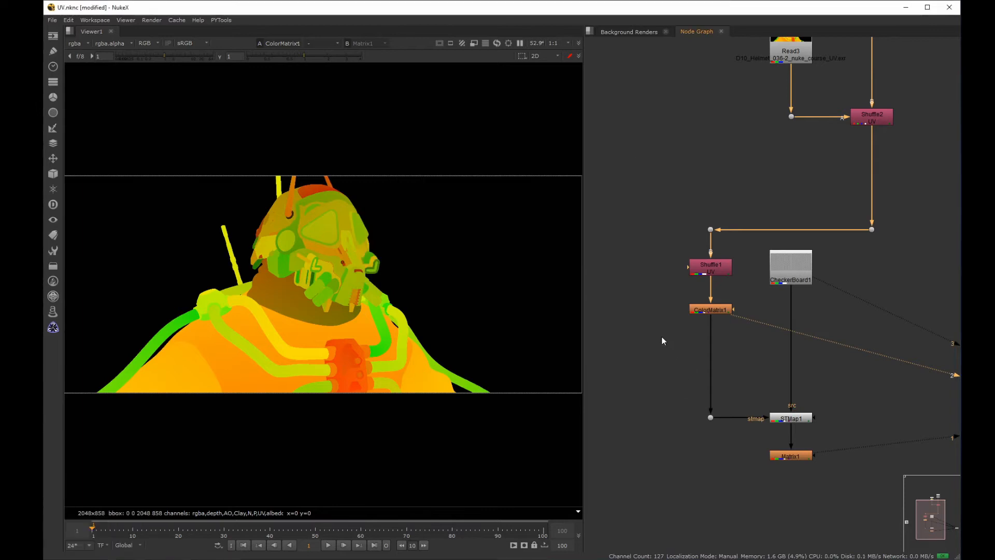
- Toggle ColorMatrix1 off and on to compare the UV image, and view STMap1's output
{"action": "left_click_drag", "start_coordinate": [653, 336], "coordinate": [767, 287]}
{"action": "key", "text": "d"}
{"action": "key", "text": "d"}
{"action": "key", "text": "d"}
{"action": "key", "text": "d"}
{"action": "key", "text": "d"}
{"action": "key", "text": "d"}
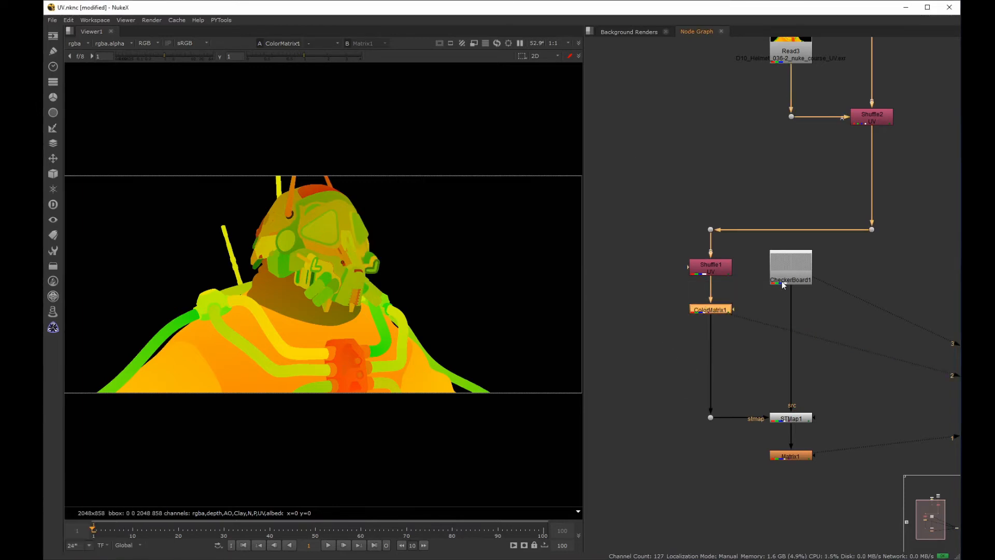
{"action": "left_click_drag", "start_coordinate": [822, 394], "coordinate": [775, 428]}
{"action": "key", "text": "2"}
- Try different red-to-red values in ColorMatrix1 to see the horizontal texture scaling, ending at 0.9
{"action": "double_click", "coordinate": [715, 311]}
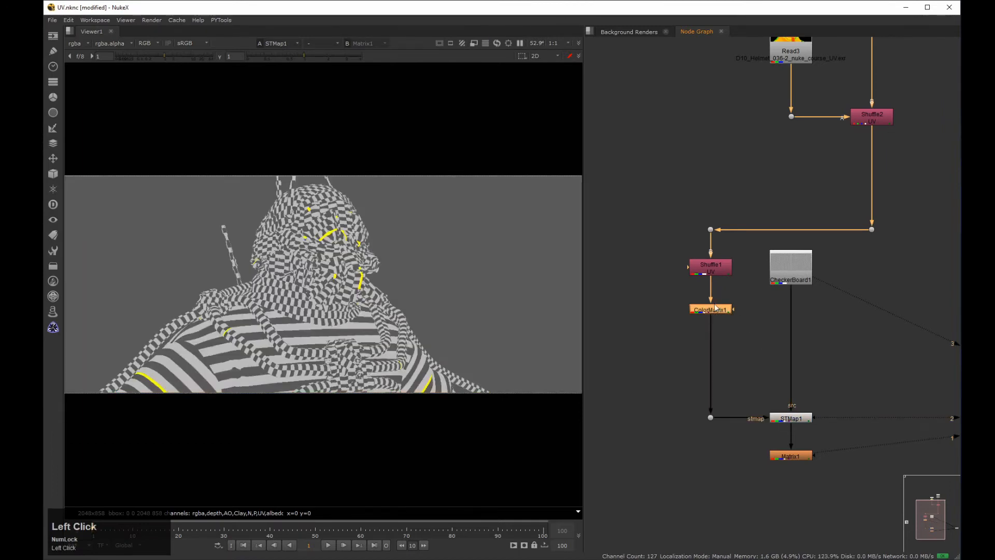
{"action": "left_click_drag", "start_coordinate": [547, 139], "coordinate": [620, 94]}
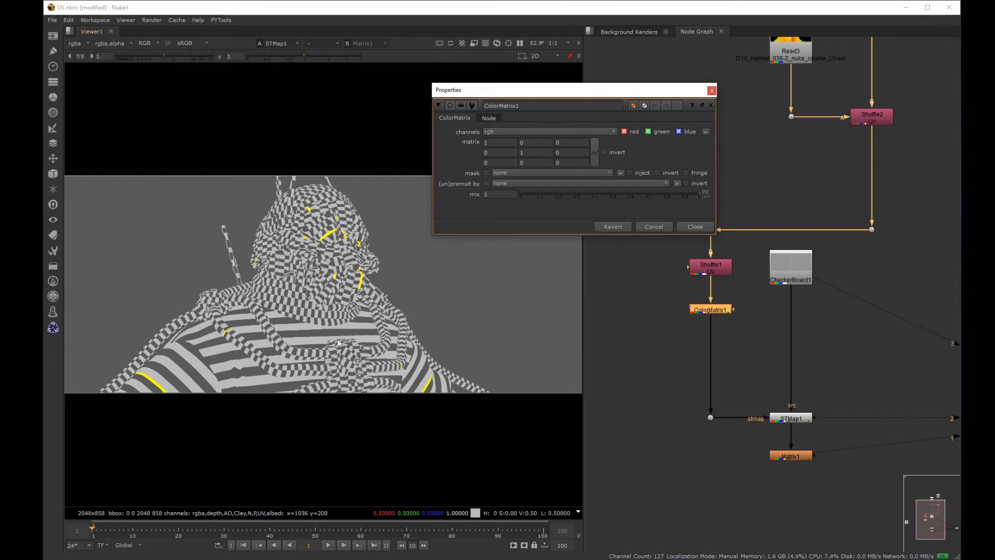
{"action": "left_click", "coordinate": [517, 144]}
{"action": "key", "text": "Down"}
{"action": "key", "text": "Down"}
{"action": "key", "text": "Down"}
{"action": "key", "text": "Down"}
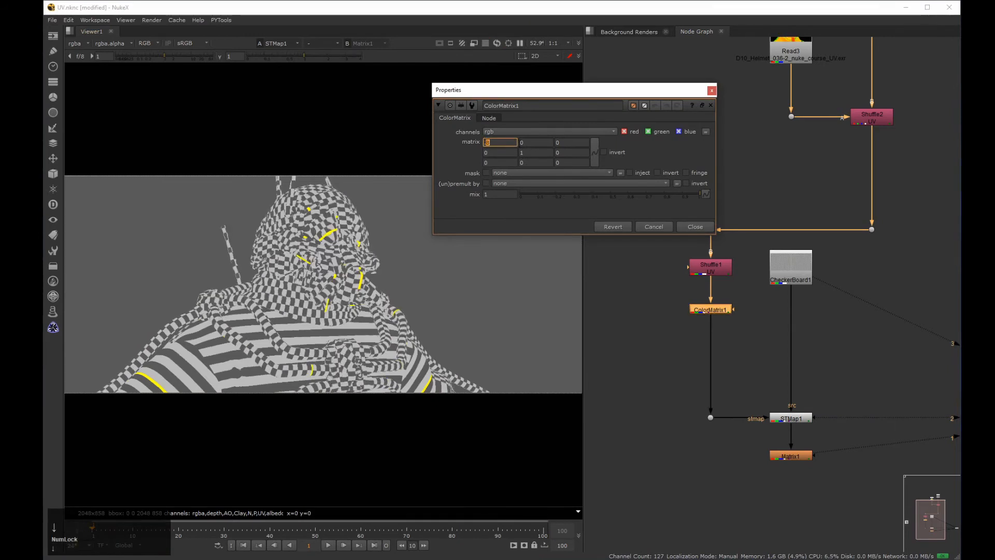
{"action": "key", "text": "Up"}
{"action": "key", "text": "Up"}
{"action": "key", "text": "Up"}
{"action": "key", "text": "Up"}
{"action": "key", "text": "Down"}
{"action": "key", "text": "Down"}
{"action": "key", "text": "Down"}
{"action": "key", "text": "Down"}
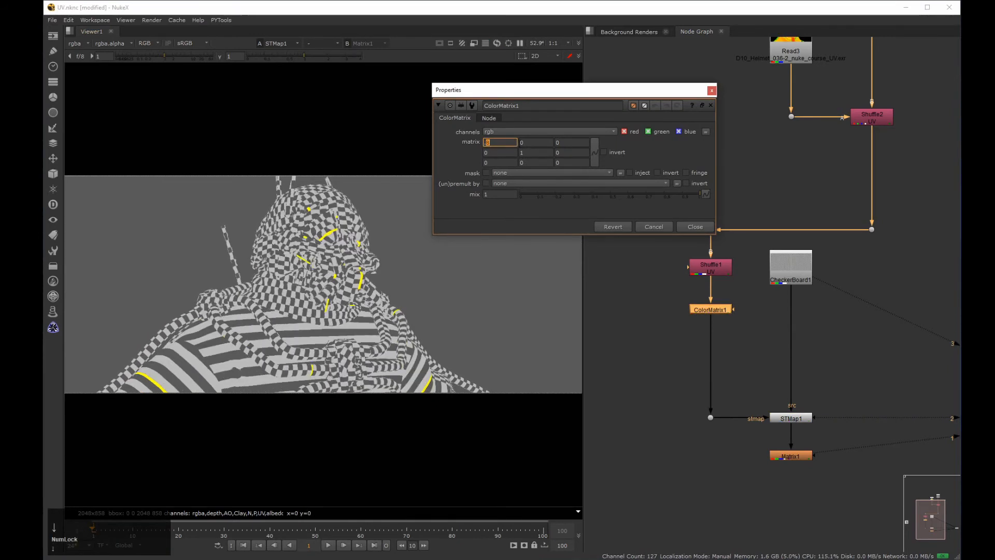
{"action": "key", "text": "Up"}
{"action": "key", "text": "Up"}
{"action": "key", "text": "Up"}
- Try different green-to-green values in ColorMatrix1 to see the vertical texture scaling
{"action": "left_click", "coordinate": [547, 153]}
{"action": "key", "text": "Up"}
{"action": "key", "text": "Down"}
{"action": "key", "text": "Down"}
{"action": "key", "text": "Down"}
{"action": "key", "text": "Up"}
{"action": "key", "text": "Up"}
{"action": "key", "text": "Up"}
{"action": "key", "text": "Down"}
{"action": "key", "text": "Down"}
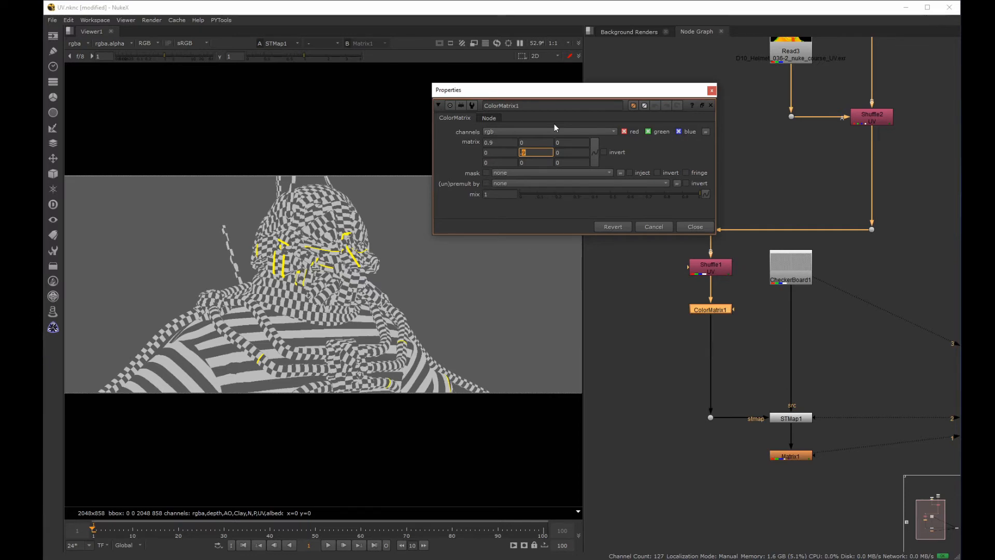
- Adjust ColorMatrix1's red-to-red value from a trial of 0.8 down to 0.4 and dismiss its properties
{"action": "left_click_drag", "start_coordinate": [534, 154], "coordinate": [465, 148]}
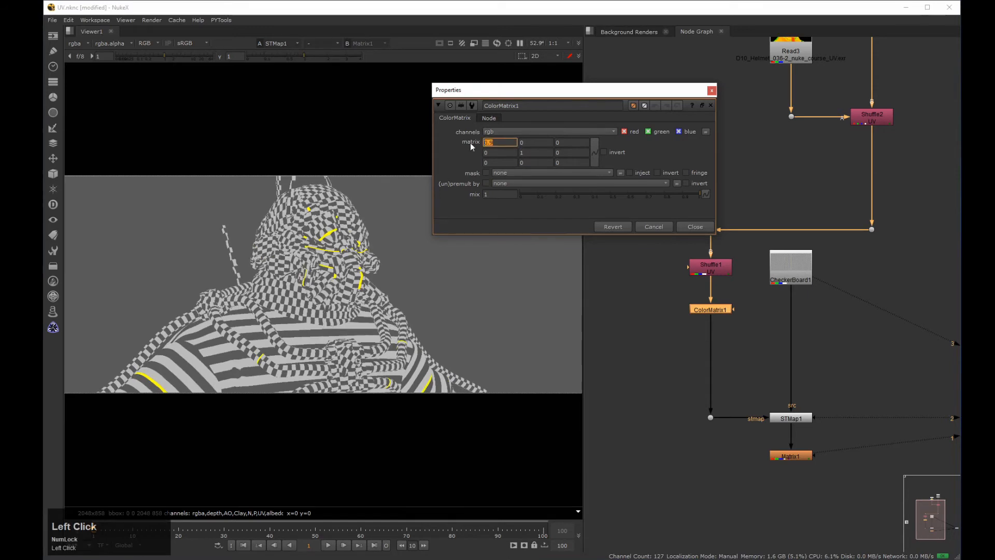
{"action": "type", "text": "0"}
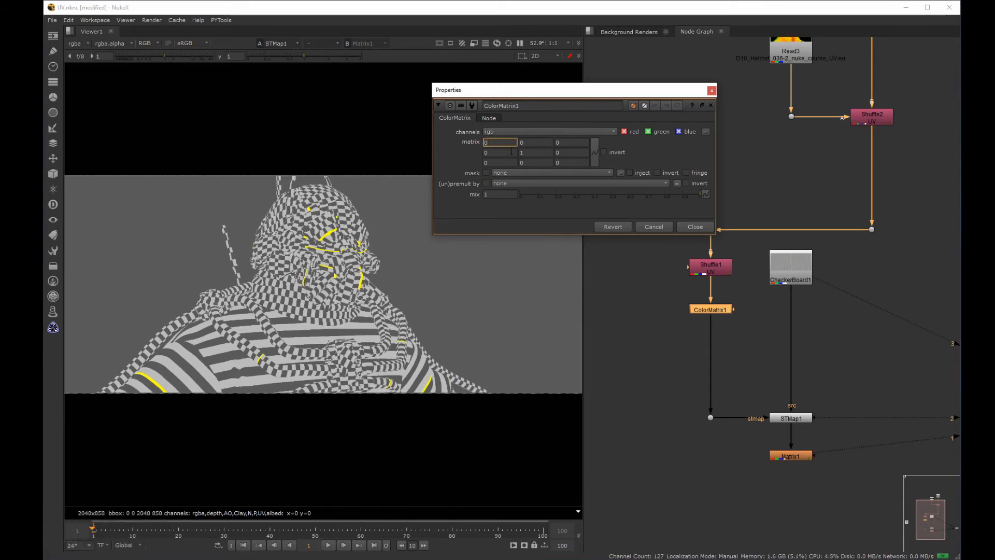
{"action": "type", "text": ".8"}
{"action": "key", "text": "Down"}
{"action": "key", "text": "Down"}
{"action": "key", "text": "Down"}
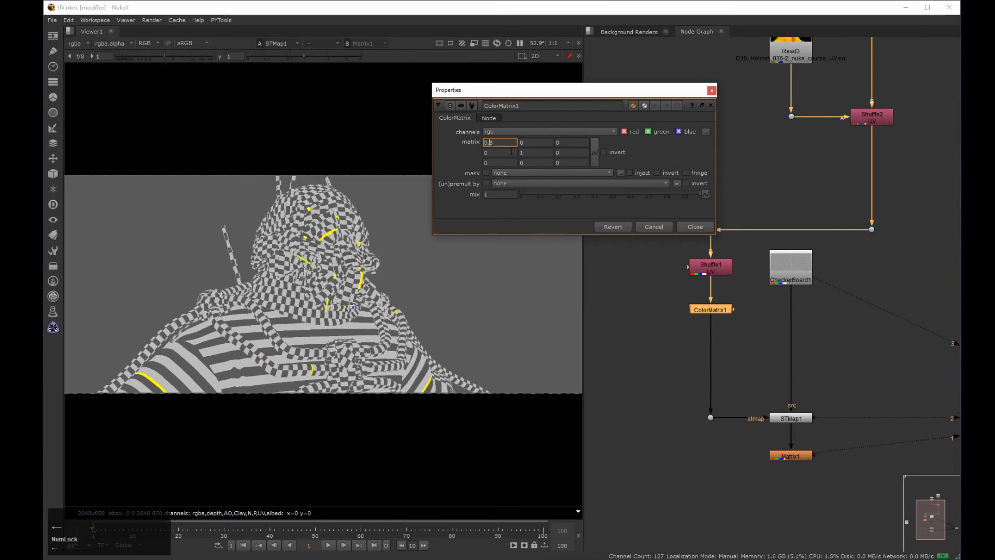
{"action": "key", "text": "Down"}
{"action": "key", "text": "Down"}
{"action": "key", "text": "Down"}
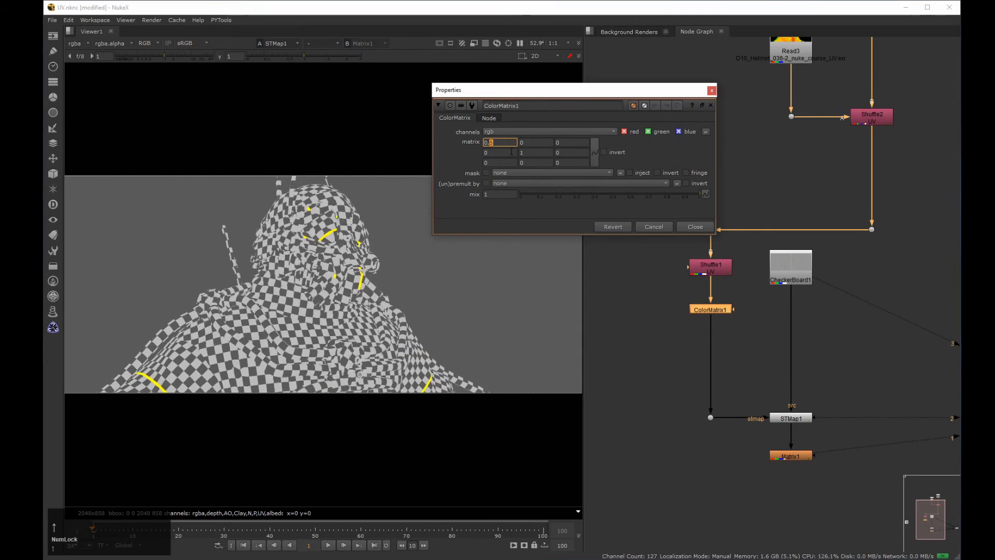
{"action": "key", "text": "Up"}
{"action": "key", "text": "Up"}
{"action": "key", "text": "Up"}
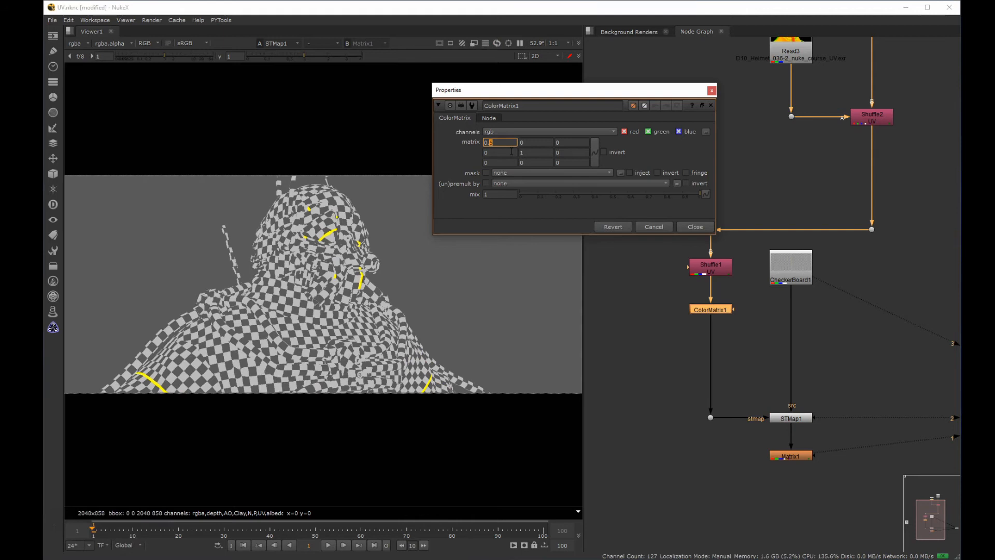
{"action": "key", "text": "Down"}
{"action": "key", "text": "Up"}
{"action": "key", "text": "Down"}
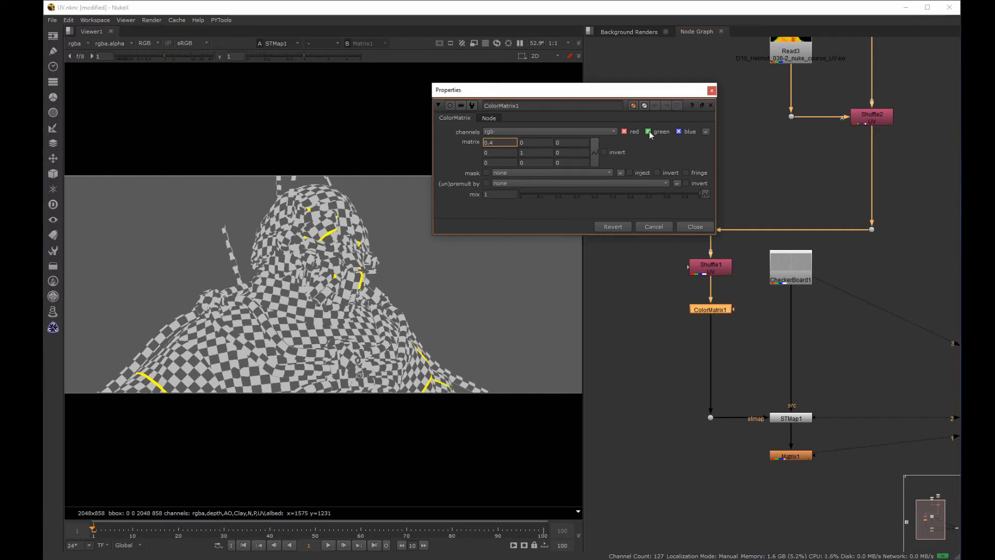
{"action": "left_click", "coordinate": [711, 90]}
- Replace the checkerboard with the camouflage texture Read2 as STMap1's source, moving CheckerBoard1 aside in the graph
{"action": "middle_click", "coordinate": [678, 266]}
{"action": "left_click_drag", "start_coordinate": [620, 304], "coordinate": [744, 289]}
{"action": "middle_click", "coordinate": [744, 288]}
{"action": "middle_click_drag", "start_coordinate": [753, 280], "coordinate": [729, 261]}
{"action": "left_click_drag", "start_coordinate": [686, 280], "coordinate": [724, 281]}
{"action": "left_click_drag", "start_coordinate": [695, 249], "coordinate": [887, 231]}
{"action": "left_click_drag", "start_coordinate": [728, 285], "coordinate": [683, 251]}
{"action": "left_click", "coordinate": [777, 353]}
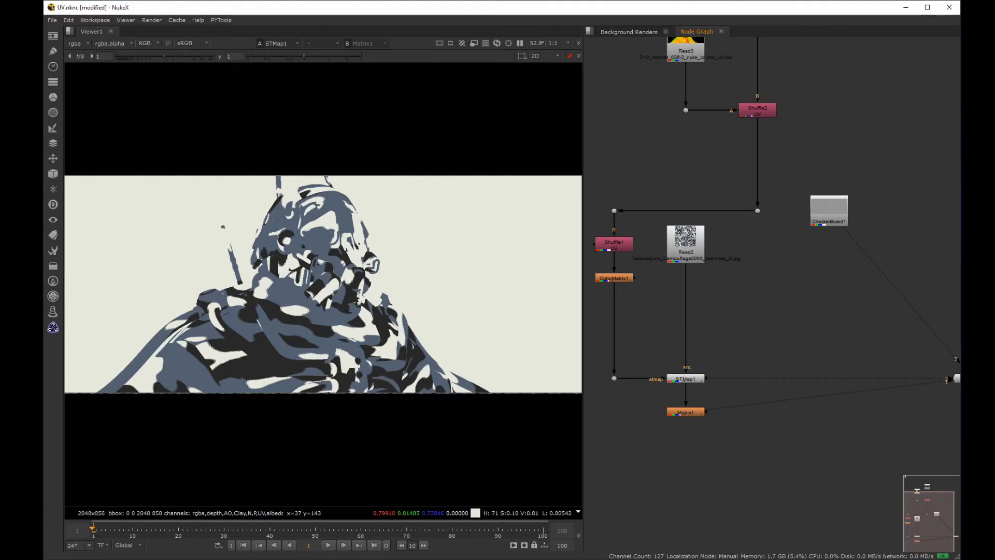
- Try scaling down the camouflage texture with a Transform node between Read2 and STMap1, and delete the node
{"action": "left_click_drag", "start_coordinate": [698, 285], "coordinate": [726, 230]}
{"action": "key", "text": "t"}
{"action": "left_click", "coordinate": [428, 288]}
{"action": "left_click_drag", "start_coordinate": [446, 229], "coordinate": [560, 161]}
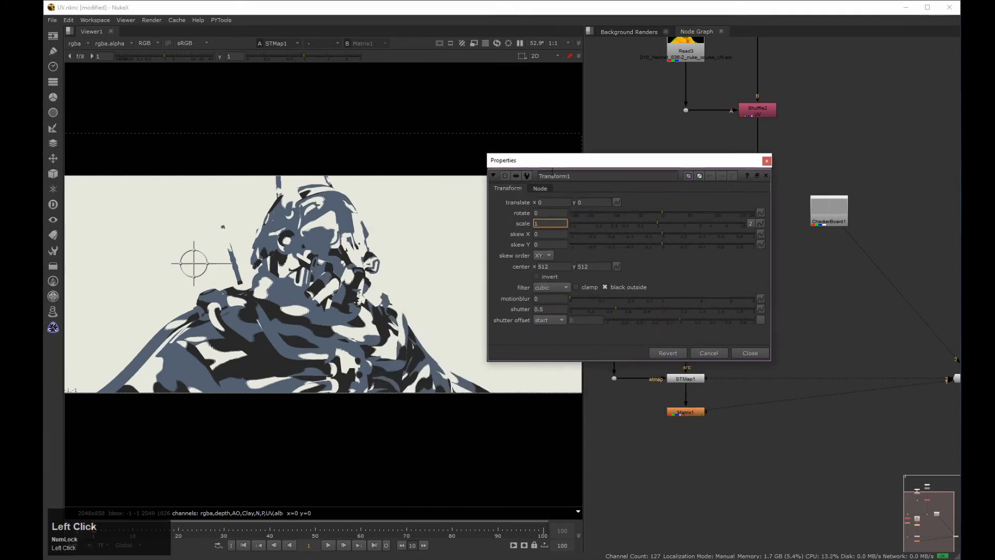
{"action": "key", "text": "Down"}
{"action": "key", "text": "Down"}
{"action": "key", "text": "Down"}
{"action": "key", "text": "Down"}
{"action": "key", "text": "Down"}
{"action": "key", "text": "Down"}
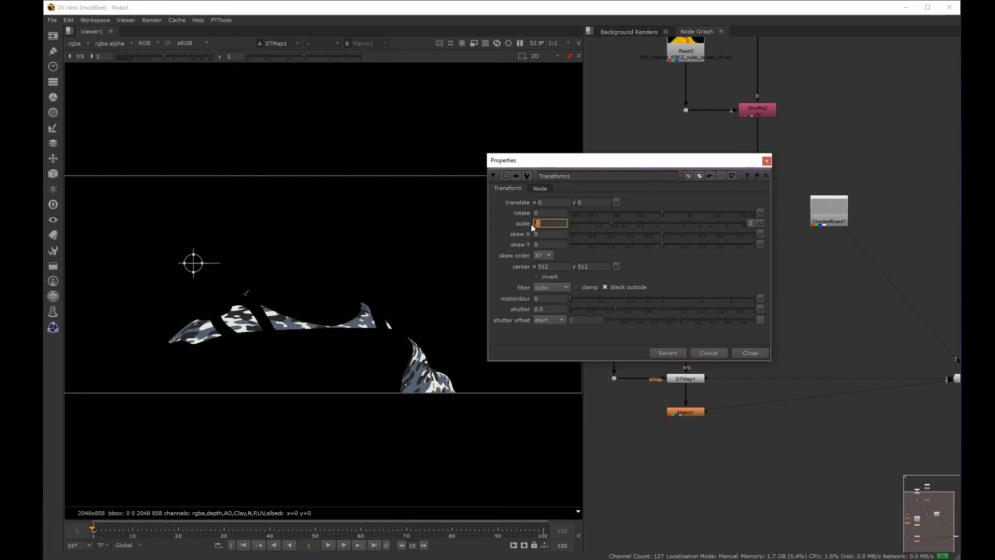
{"action": "left_click", "coordinate": [765, 162]}
{"action": "left_click", "coordinate": [692, 293]}
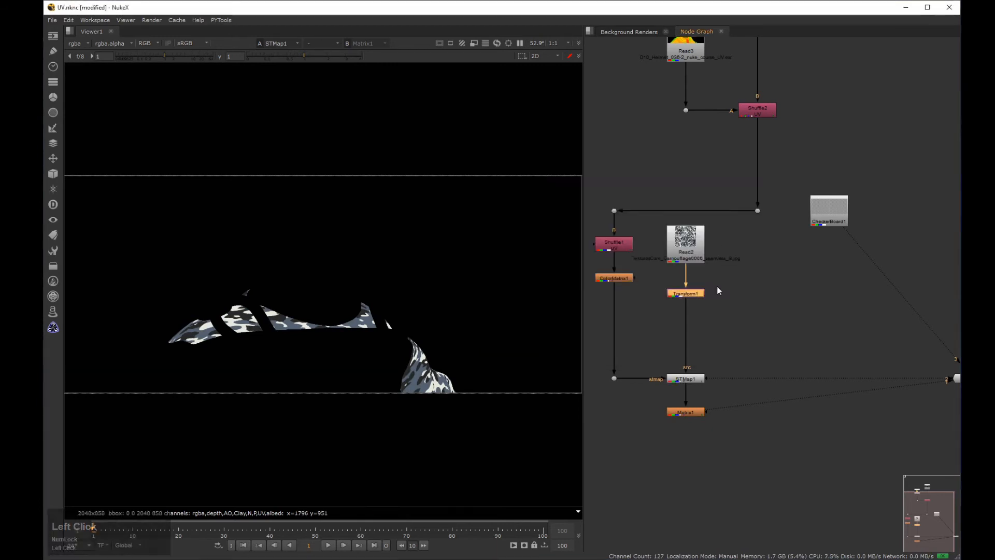
{"action": "key", "text": "Delete"}
- Insert a Tile node between Read2 and STMap1 and view its output
{"action": "key", "text": "Tab"}
{"action": "type", "text": "tile"}
{"action": "key", "text": "Return"}
{"action": "left_click_drag", "start_coordinate": [450, 242], "coordinate": [547, 190]}
{"action": "key", "text": "1"}
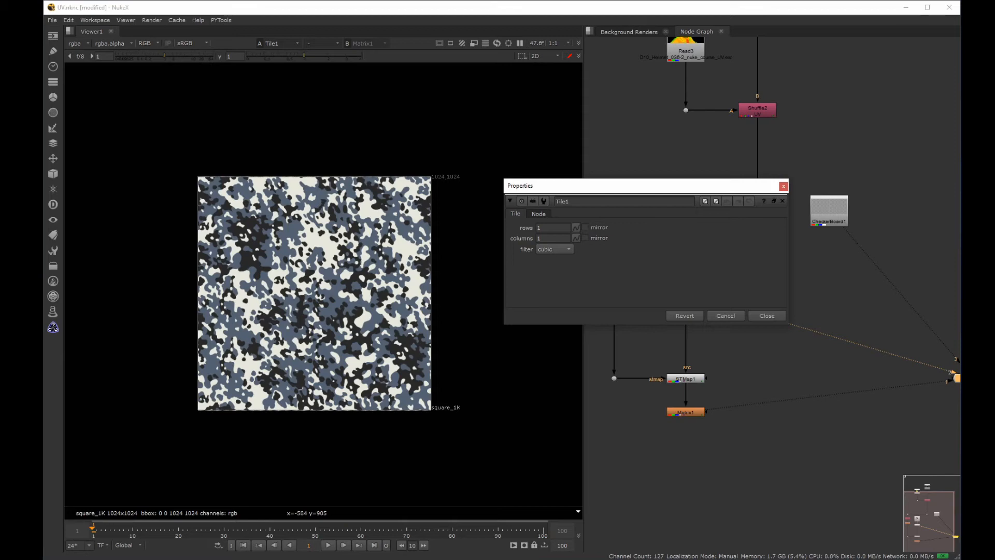
- Link Tile1's columns to its rows value and try higher tile counts, ending at 1
{"action": "left_click", "coordinate": [547, 228]}
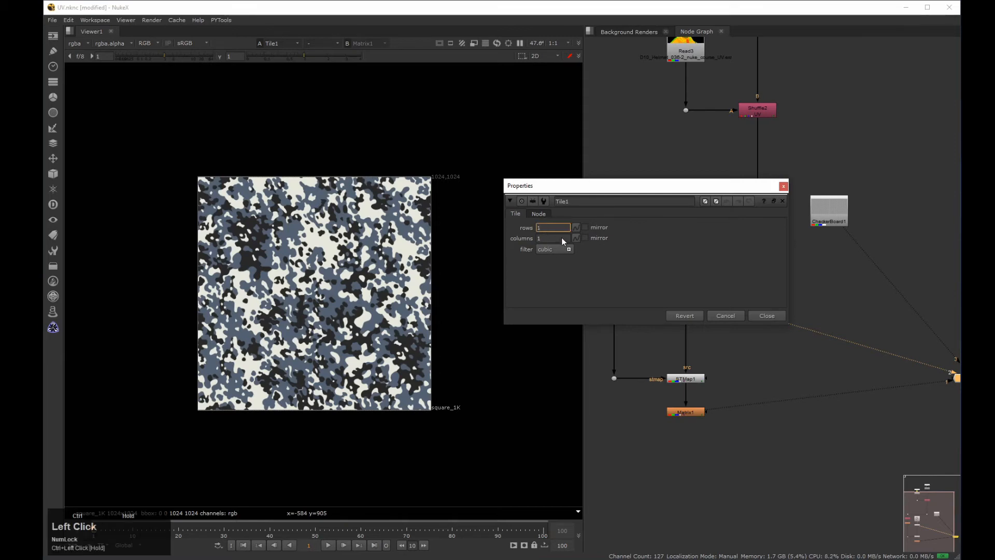
{"action": "left_click", "coordinate": [553, 237]}
{"action": "left_click", "coordinate": [543, 227]}
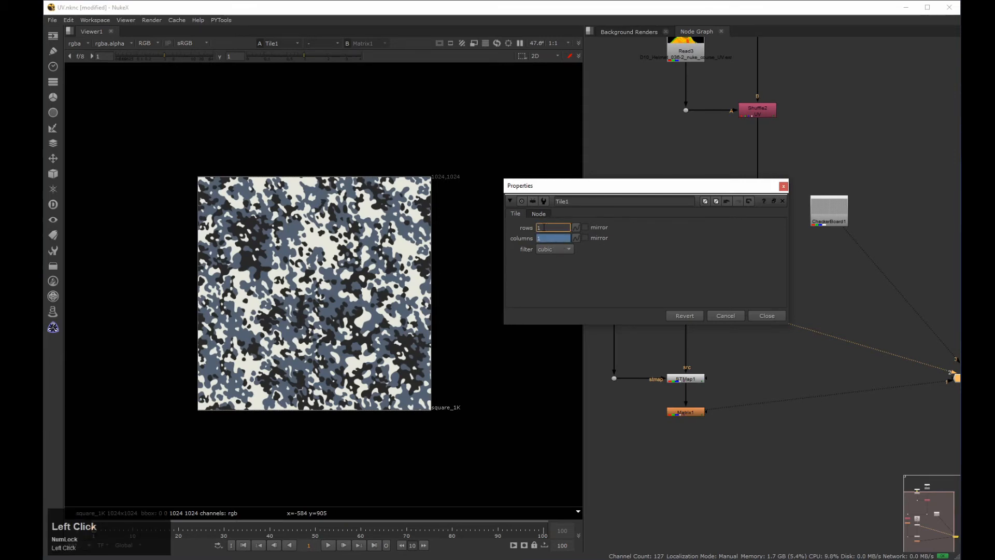
{"action": "key", "text": "Up"}
{"action": "key", "text": "Up"}
{"action": "key", "text": "Down"}
{"action": "key", "text": "Down"}
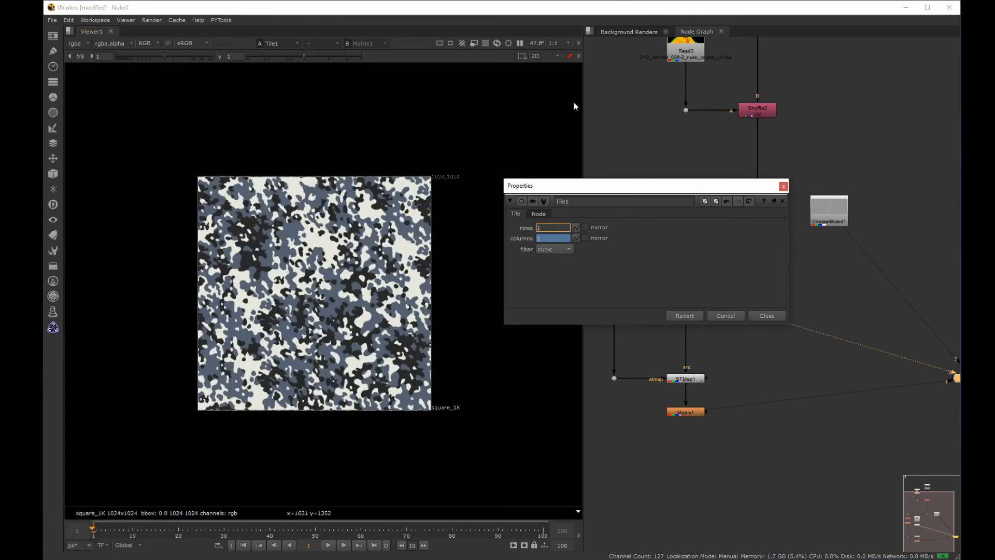
- View STMap1's result while trying different Tile1 row counts, settle on 3 rows, and dismiss the properties
{"action": "left_click_drag", "start_coordinate": [613, 184], "coordinate": [688, 89]}
{"action": "left_click", "coordinate": [678, 379]}
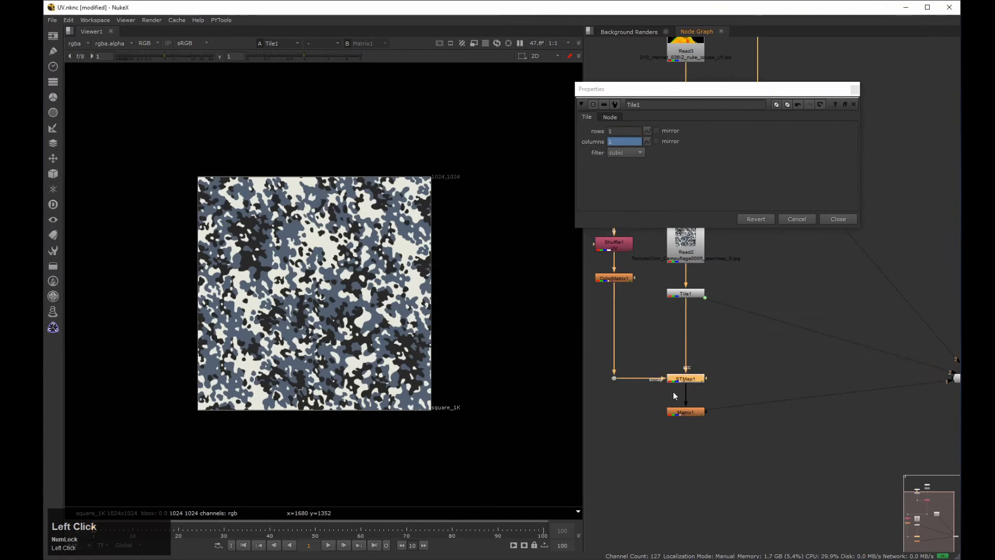
{"action": "key", "text": "2"}
{"action": "middle_click_drag", "start_coordinate": [320, 339], "coordinate": [363, 306]}
{"action": "middle_click", "coordinate": [363, 317]}
{"action": "left_click", "coordinate": [627, 130]}
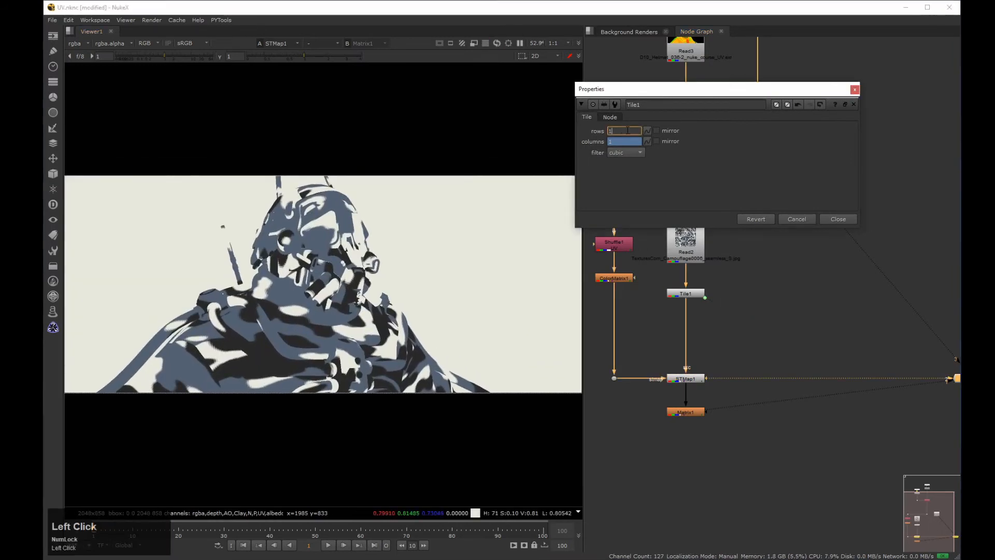
{"action": "key", "text": "Up"}
{"action": "key", "text": "Up"}
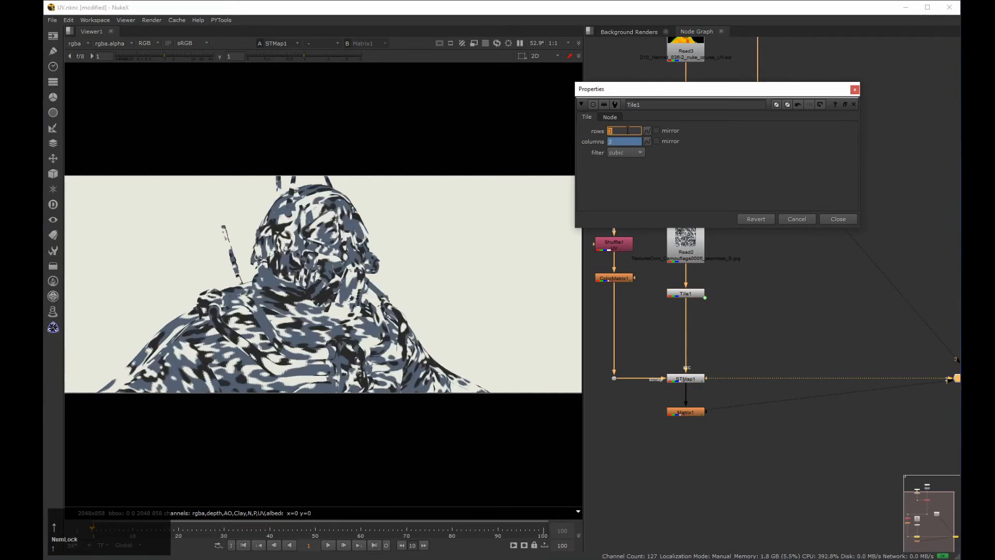
{"action": "key", "text": "Down"}
{"action": "key", "text": "Down"}
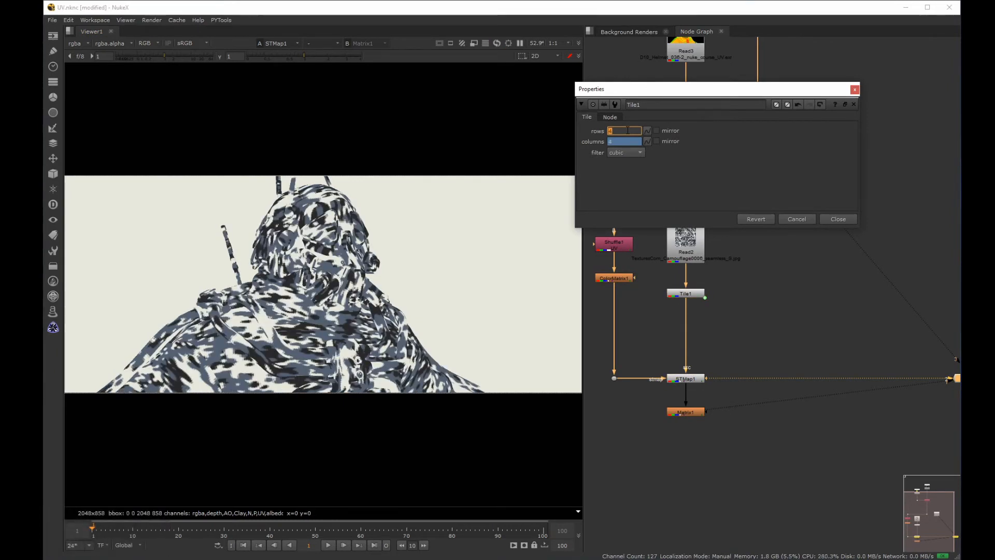
{"action": "key", "text": "Up"}
{"action": "key", "text": "Up"}
{"action": "key", "text": "Down"}
{"action": "key", "text": "Down"}
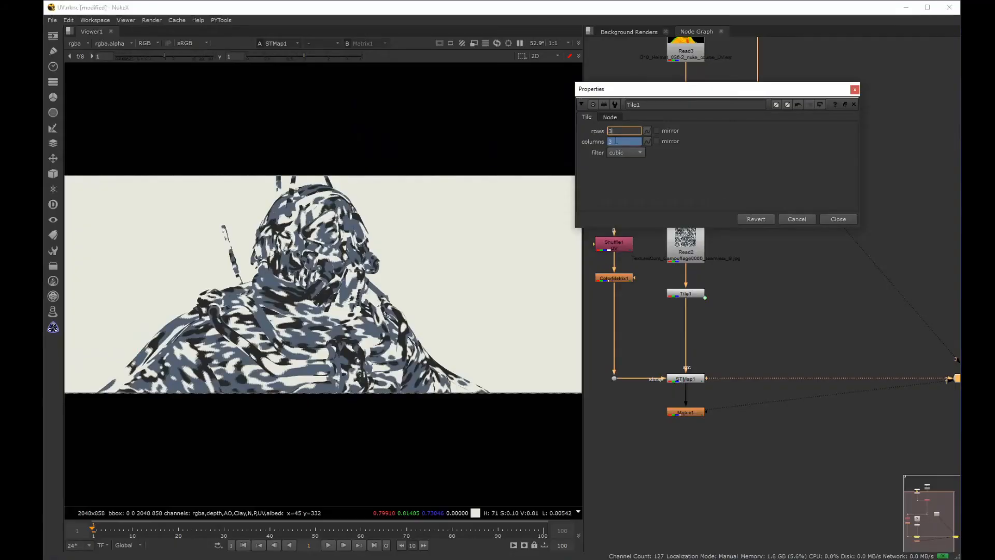
{"action": "left_click", "coordinate": [819, 212]}
- Add a Cryptomatte node fed from the Shuffle2 output and view its color preview
{"action": "middle_click", "coordinate": [797, 267]}
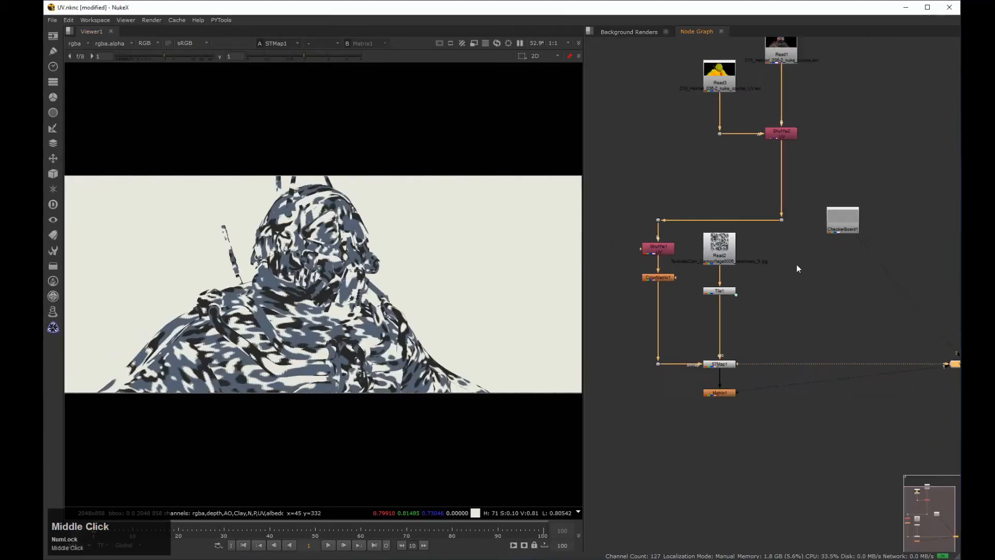
{"action": "middle_click_drag", "start_coordinate": [797, 268], "coordinate": [881, 254]}
{"action": "key", "text": "Tab"}
{"action": "type", "text": "cry"}
{"action": "key", "text": "Return"}
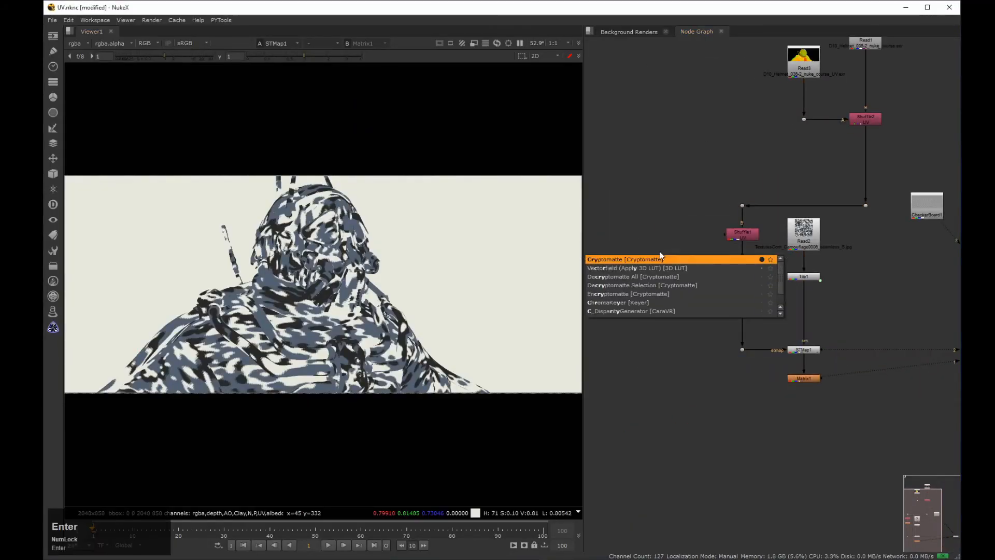
{"action": "left_click_drag", "start_coordinate": [646, 235], "coordinate": [659, 206]}
{"action": "left_click", "coordinate": [566, 180]}
{"action": "left_click_drag", "start_coordinate": [566, 180], "coordinate": [538, 92]}
{"action": "key", "text": "2"}
{"action": "left_click_drag", "start_coordinate": [432, 97], "coordinate": [535, 67]}
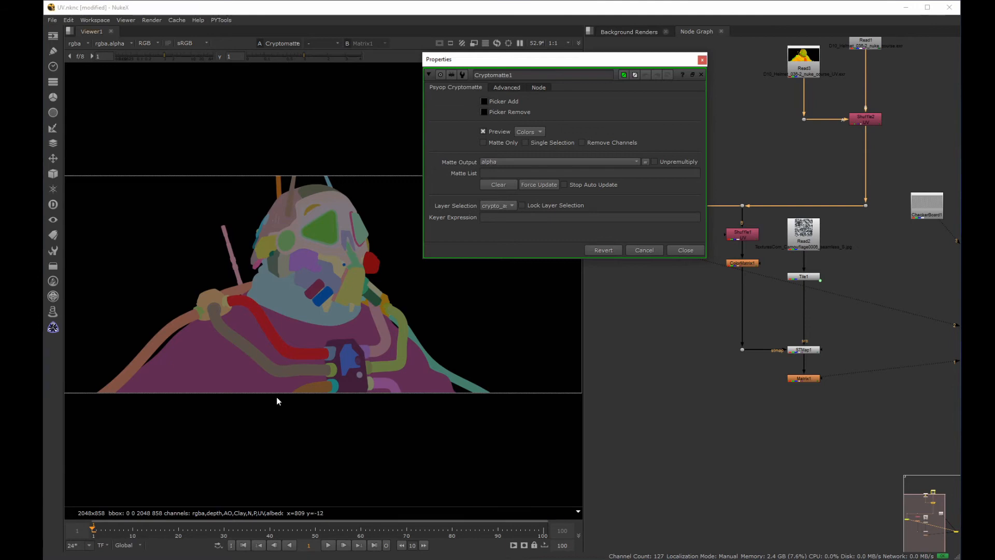
- Add the character's front chest piece to Cryptomatte1's matte and check it in the alpha channel
{"action": "left_click", "coordinate": [484, 101]}
{"action": "left_click", "coordinate": [353, 381], "text": "ctrl"}
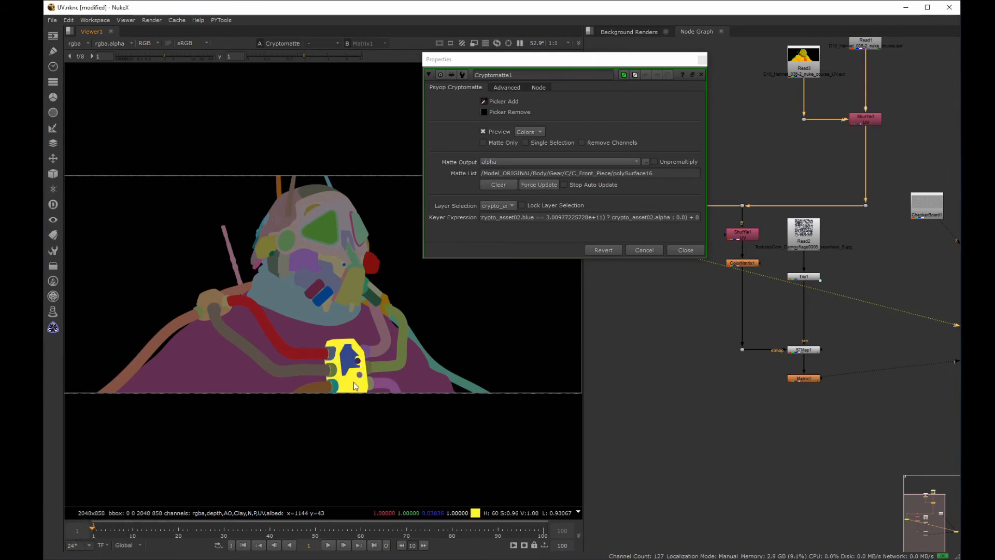
{"action": "key", "text": "a"}
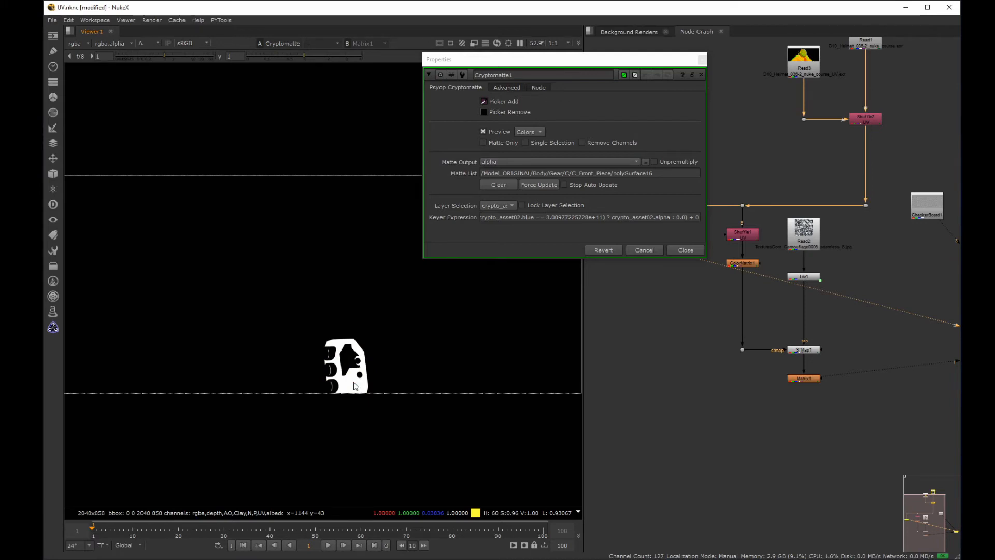
{"action": "key", "text": "a"}
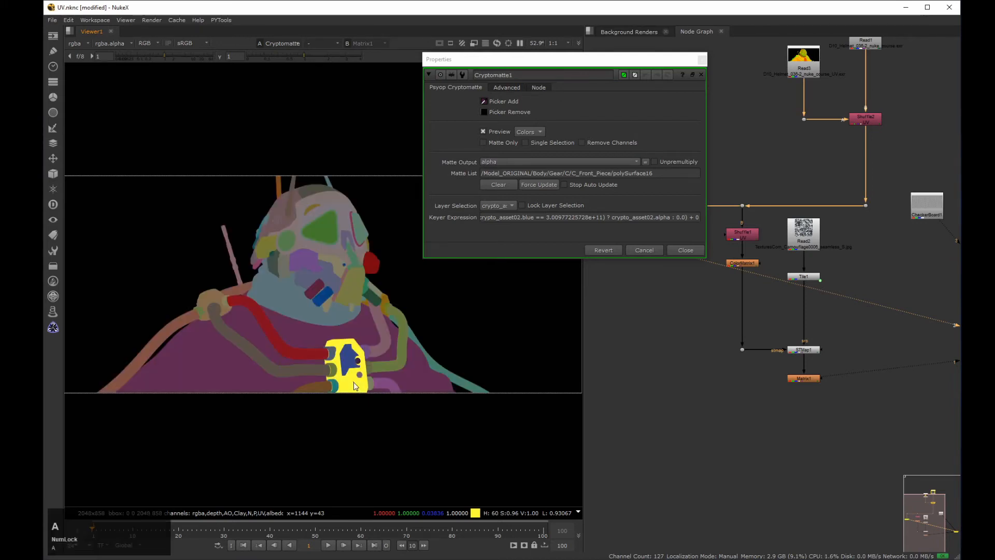
- Add the front pipes around the chest piece to the Cryptomatte selection and view the alpha
{"action": "left_click", "coordinate": [305, 357], "text": "ctrl"}
{"action": "left_click", "coordinate": [309, 366], "text": "ctrl"}
{"action": "left_click", "coordinate": [399, 337], "text": "ctrl"}
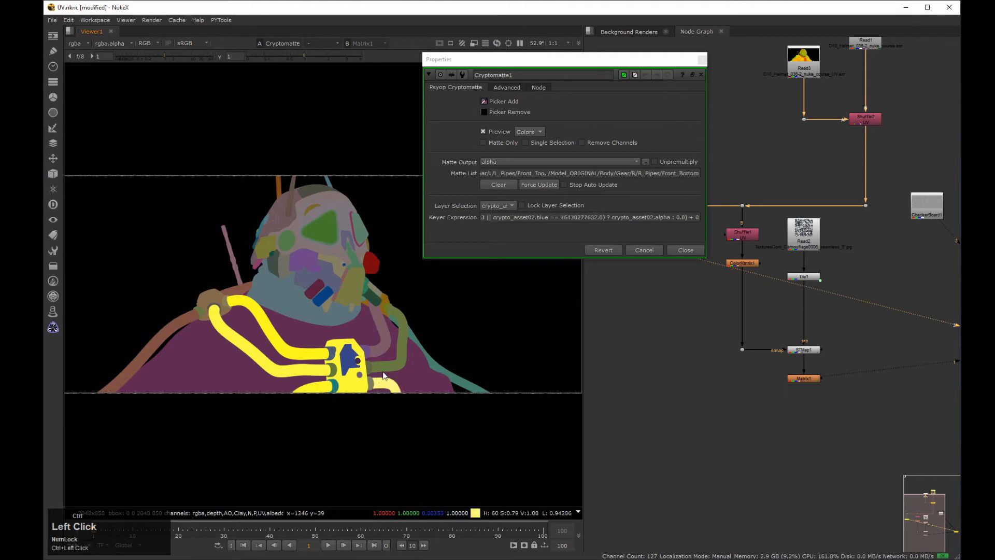
{"action": "left_click", "coordinate": [374, 349], "text": "ctrl"}
{"action": "key", "text": "a"}
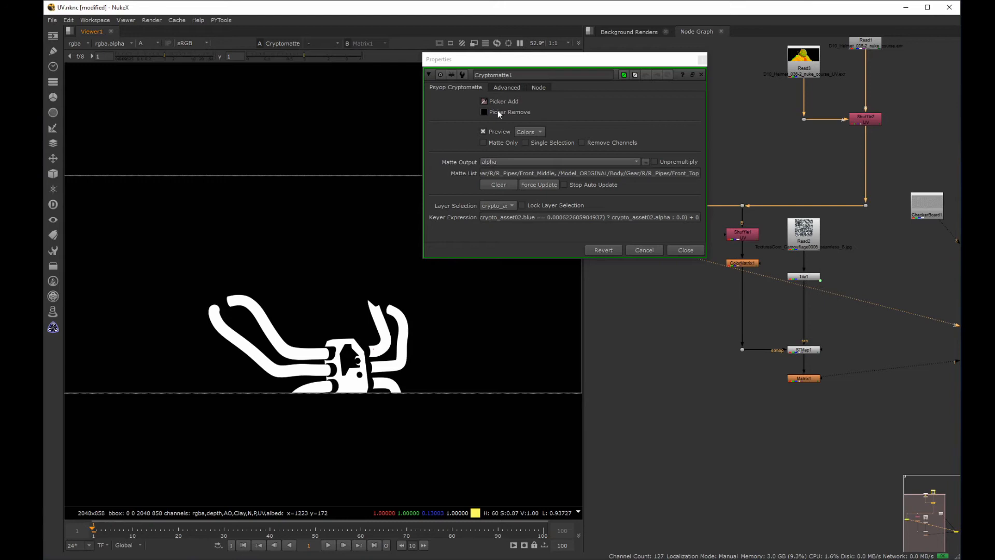
- Remove the front pipes from the Cryptomatte selection, keeping only the chest piece
{"action": "left_click", "coordinate": [484, 112]}
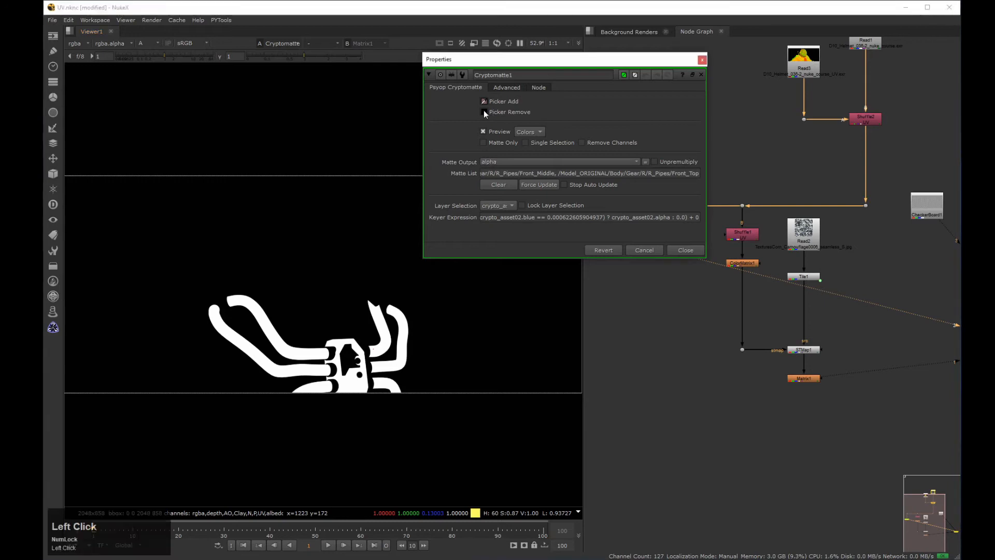
{"action": "left_click", "coordinate": [386, 373], "text": "ctrl"}
{"action": "left_click", "coordinate": [387, 342], "text": "ctrl"}
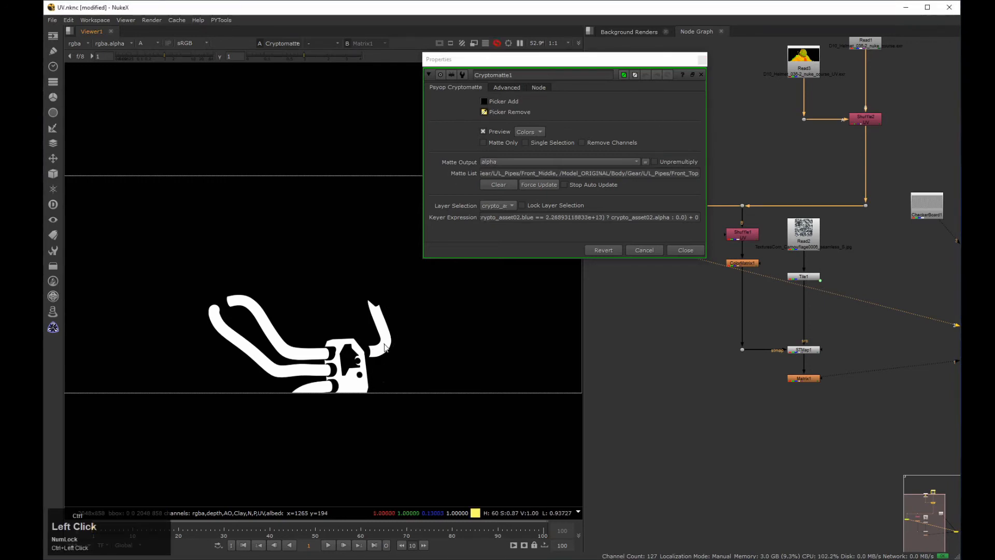
{"action": "left_click", "coordinate": [318, 354], "text": "ctrl"}
{"action": "left_click", "coordinate": [319, 370], "text": "ctrl"}
{"action": "left_click", "coordinate": [320, 388], "text": "ctrl"}
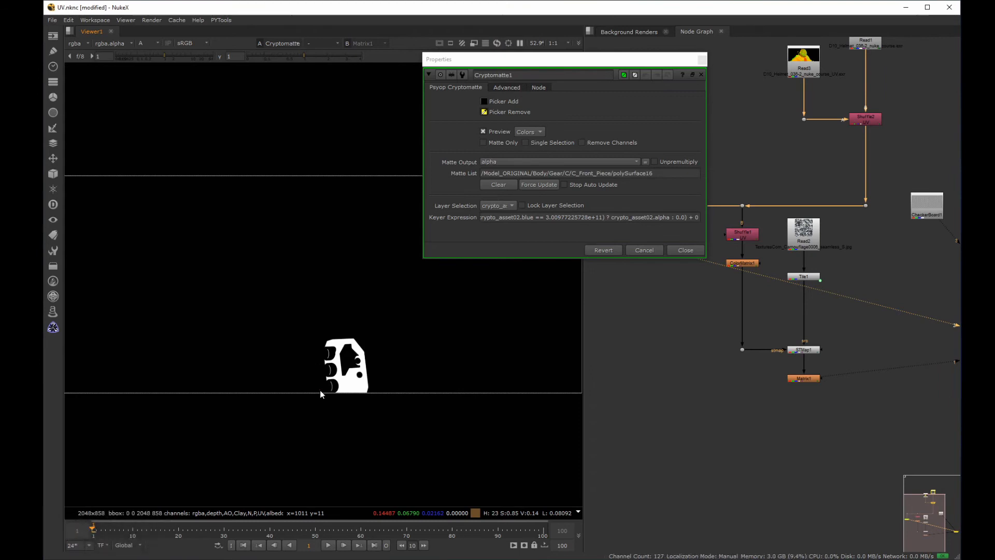
- Add a Copy node below Matrix1 with its A input from Cryptomatte1, and view its RGB output
{"action": "left_click", "coordinate": [686, 250]}
{"action": "right_click", "coordinate": [501, 307]}
{"action": "left_click_drag", "start_coordinate": [686, 236], "coordinate": [599, 284]}
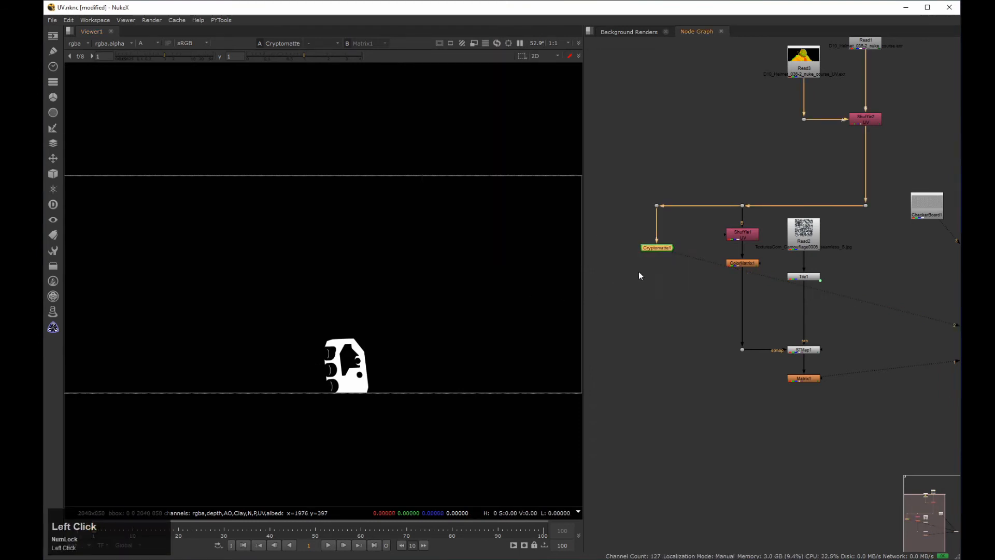
{"action": "key", "text": "k"}
{"action": "left_click_drag", "start_coordinate": [717, 248], "coordinate": [770, 423]}
{"action": "mouse_move", "coordinate": [801, 415]}
{"action": "left_mouse_down"}
{"action": "mouse_move", "coordinate": [804, 381]}
{"action": "mouse_move", "coordinate": [807, 421]}
{"action": "left_mouse_up"}
{"action": "left_click", "coordinate": [685, 201]}
{"action": "left_click_drag", "start_coordinate": [722, 341], "coordinate": [660, 424], "text": "ctrl"}
{"action": "key", "text": "backslash"}
{"action": "middle_click_drag", "start_coordinate": [848, 412], "coordinate": [749, 401]}
{"action": "left_click_drag", "start_coordinate": [749, 401], "coordinate": [654, 468]}
{"action": "key", "text": "2"}
{"action": "key", "text": "a"}
- Add a Premult node below Copy1 and view the masked camouflage texture
{"action": "key", "text": "Tab"}
{"action": "type", "text": "prem"}
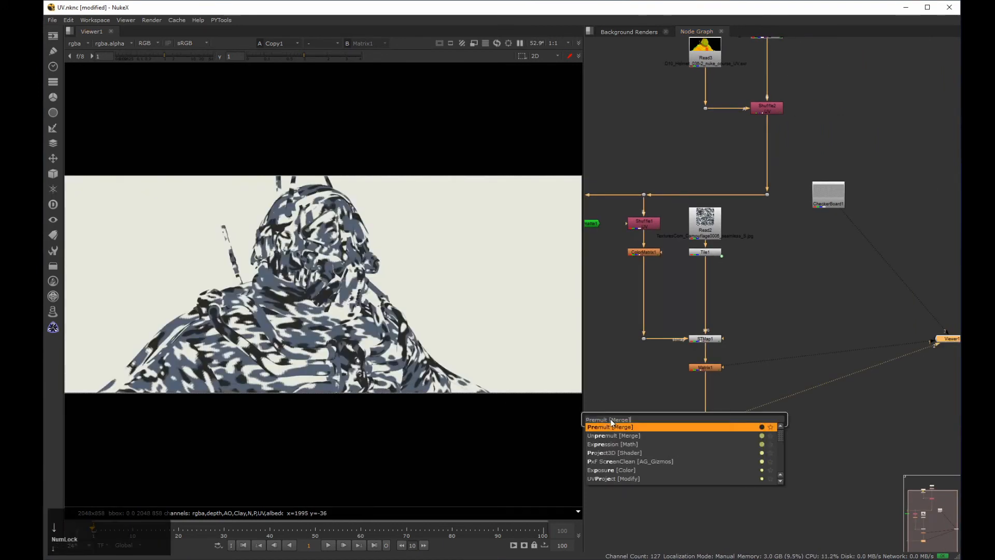
{"action": "key", "text": "Return"}
{"action": "left_click", "coordinate": [745, 403]}
{"action": "left_click_drag", "start_coordinate": [745, 403], "coordinate": [701, 465]}
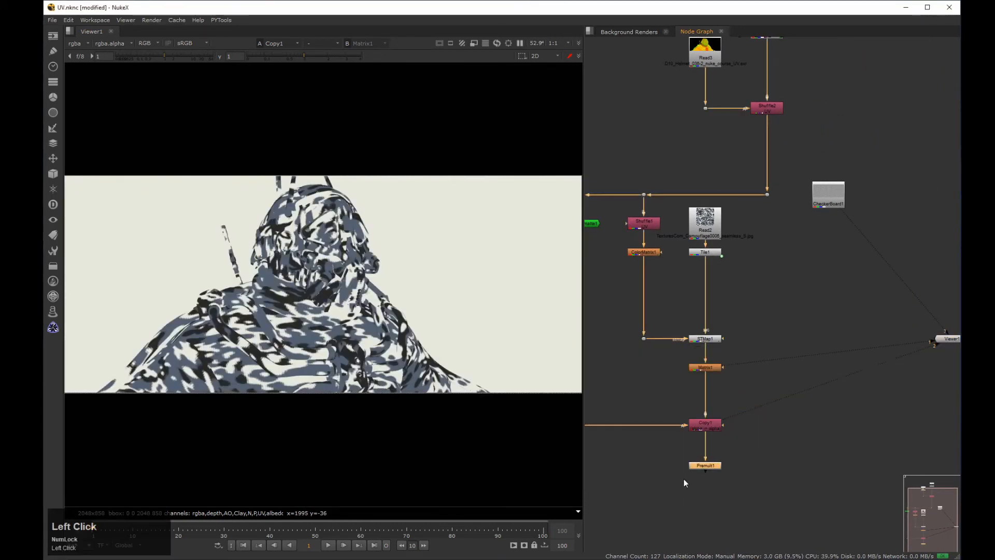
{"action": "key", "text": "2"}
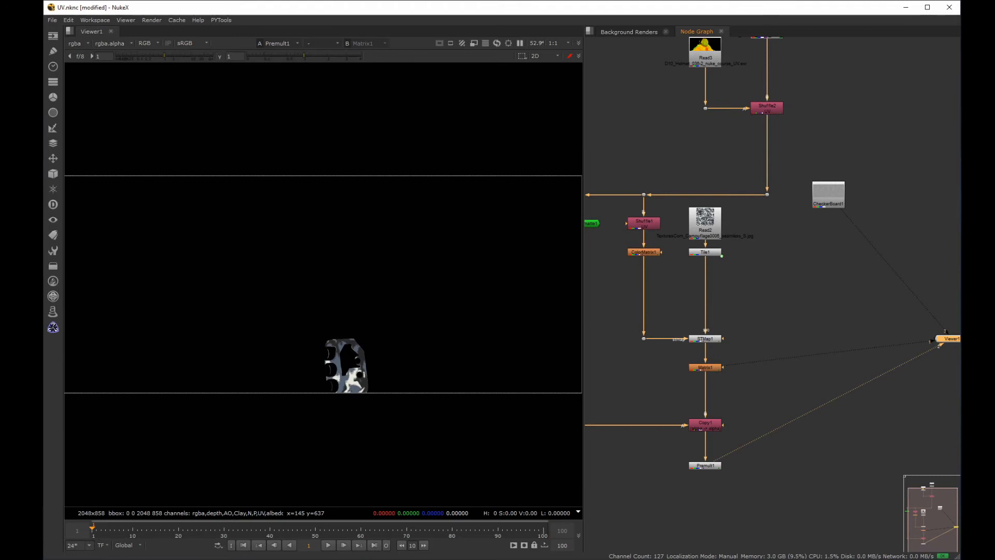
- Add a Shuffle node with its B input from the main render pipe and its A input from Premult1
{"action": "middle_click_drag", "start_coordinate": [681, 372], "coordinate": [666, 282]}
{"action": "left_click", "coordinate": [747, 381]}
{"action": "key", "text": "Tab"}
{"action": "type", "text": "shuf"}
{"action": "key", "text": "Return"}
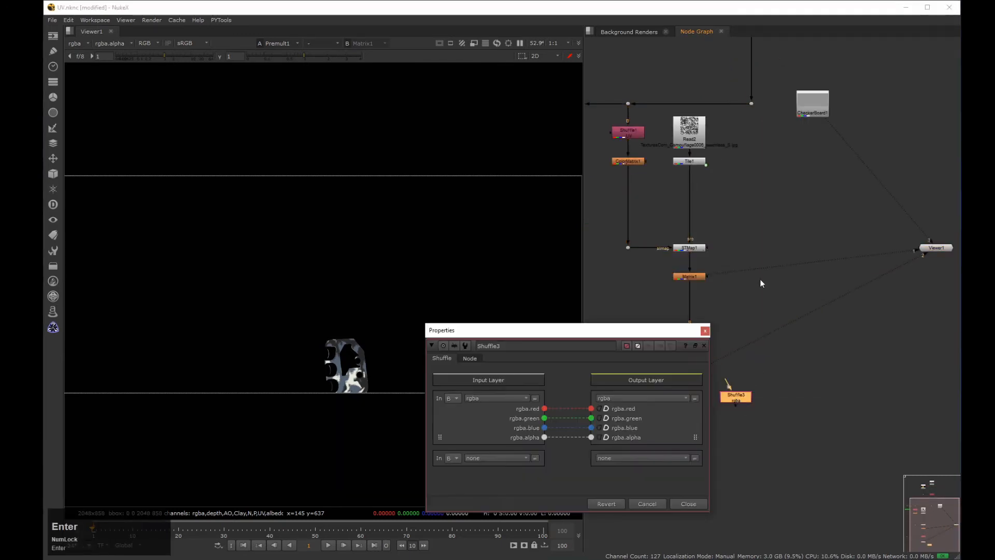
{"action": "left_click_drag", "start_coordinate": [727, 383], "coordinate": [751, 104]}
{"action": "middle_click_drag", "start_coordinate": [735, 403], "coordinate": [777, 330]}
{"action": "left_click_drag", "start_coordinate": [777, 330], "coordinate": [732, 302]}
{"action": "left_click", "coordinate": [754, 331], "text": "ctrl"}
{"action": "key", "text": "backslash"}
{"action": "left_click_drag", "start_coordinate": [509, 335], "coordinate": [497, 192]}
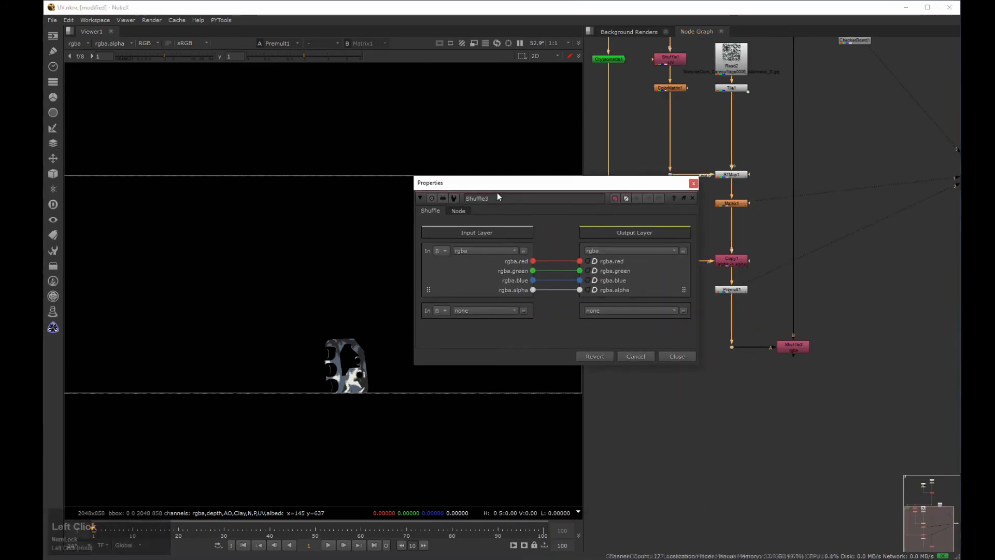
- Create a new output layer named diffuse_albedo_Patch01 with rgba channels in Shuffle3 and close its properties
{"action": "left_click", "coordinate": [660, 253]}
{"action": "left_click", "coordinate": [627, 557]}
{"action": "type", "text": "diffuse_albedo_Patch01"}
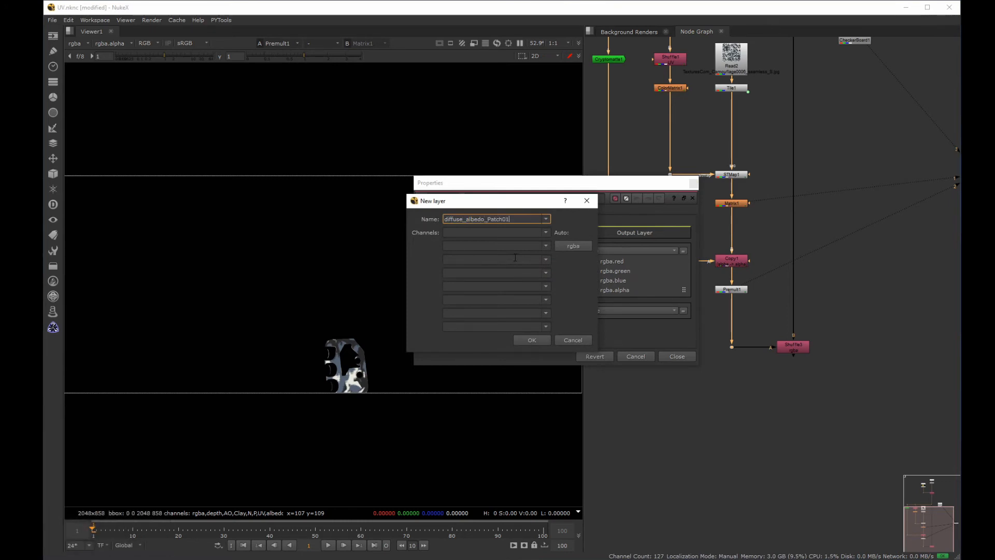
{"action": "left_click", "coordinate": [569, 248]}
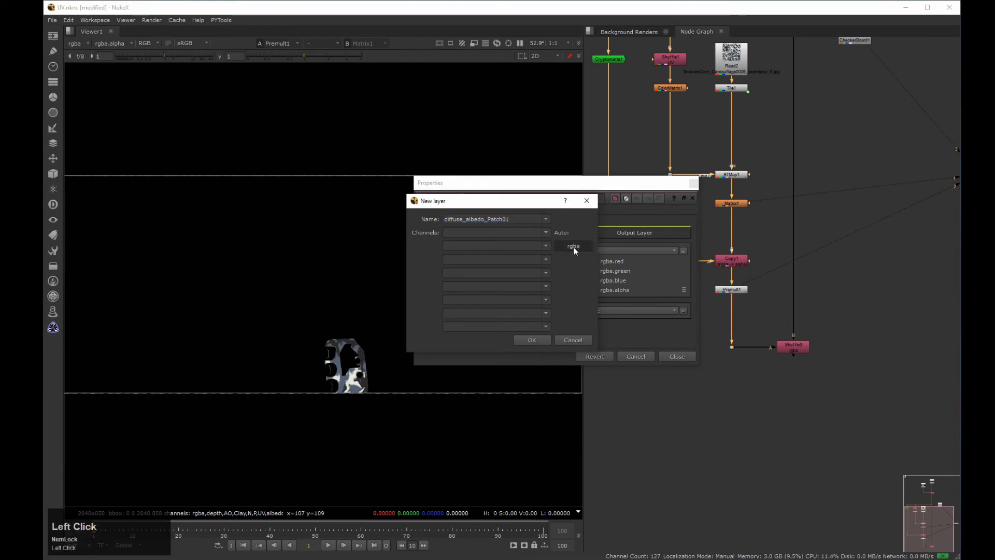
{"action": "left_click", "coordinate": [535, 341]}
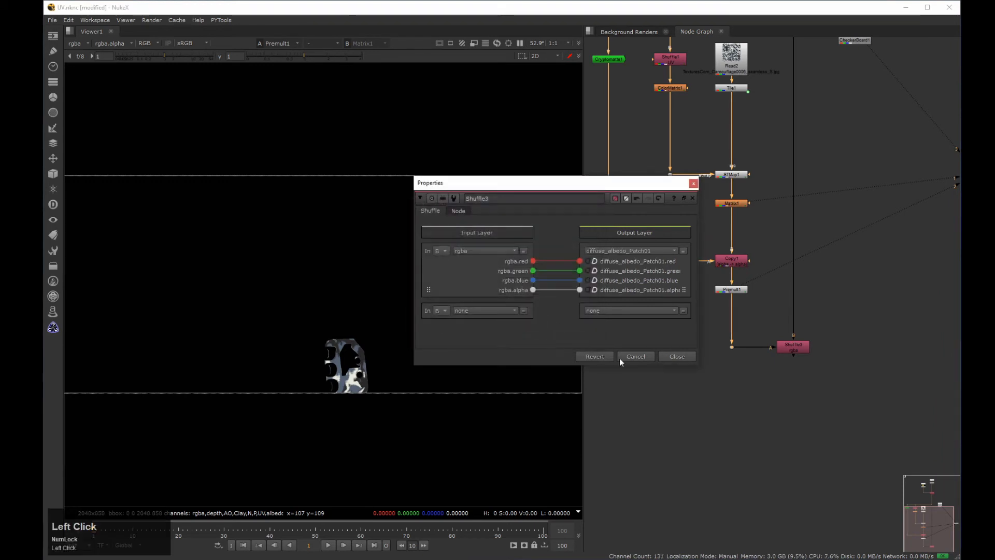
{"action": "left_click", "coordinate": [677, 357]}
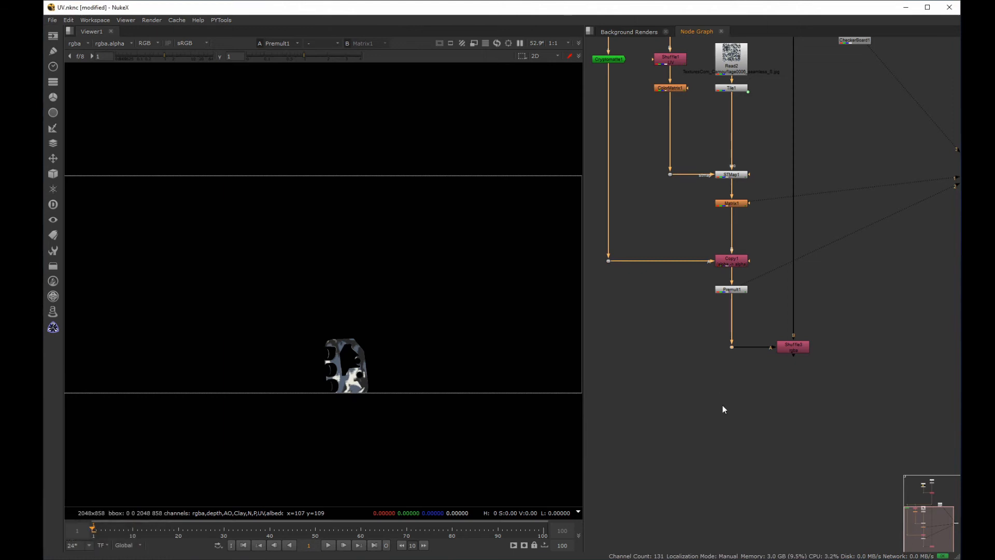
- Change Shuffle3's node label to [knob out1] and close its properties
{"action": "double_click", "coordinate": [795, 354]}
{"action": "left_click", "coordinate": [456, 211]}
{"action": "left_click_drag", "start_coordinate": [481, 225], "coordinate": [487, 226]}
{"action": "type", "text": "out"}
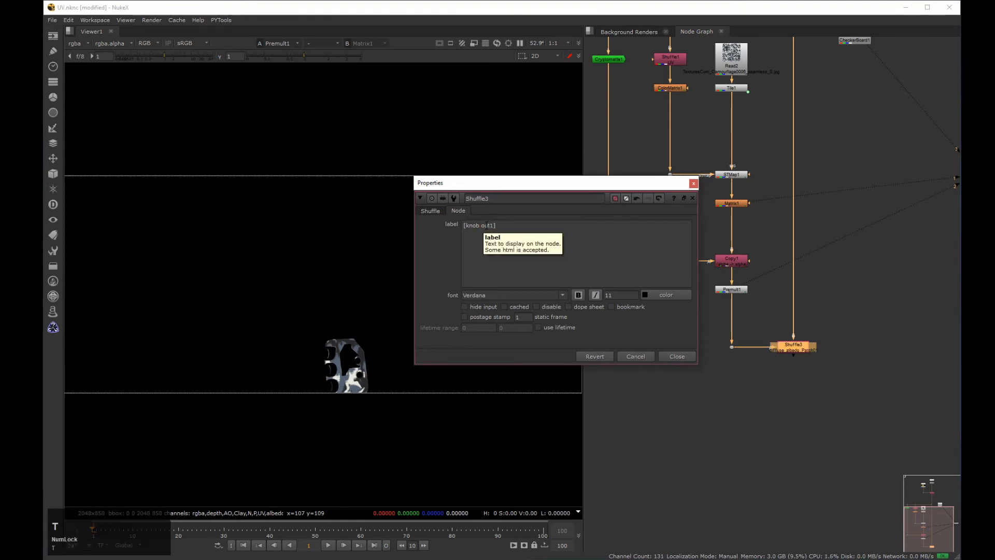
{"action": "left_click", "coordinate": [676, 356]}
{"action": "left_click", "coordinate": [754, 400]}
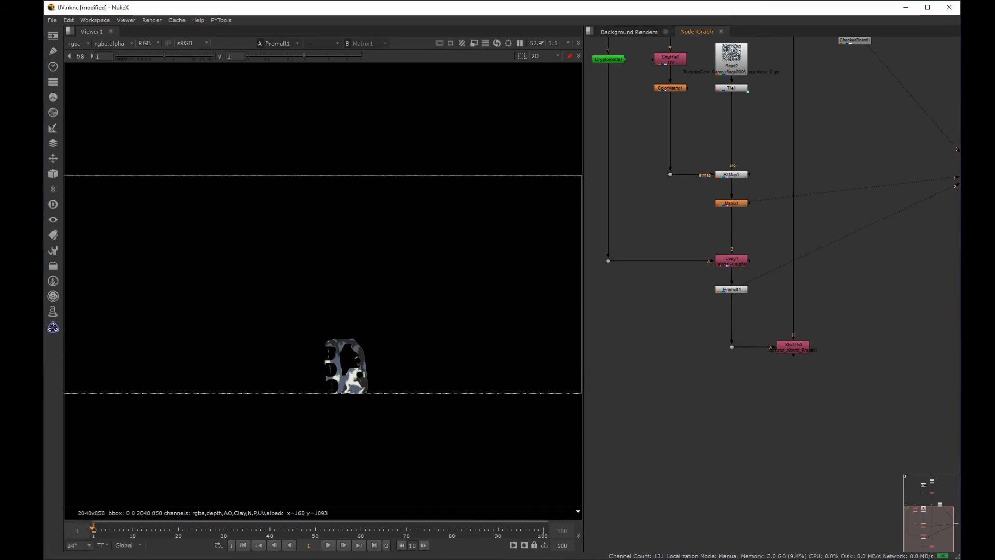
- Add a backdrop labelled Input around the Read1 render node and move it up above the UV shuffle nodes
{"action": "scroll", "coordinate": [663, 175], "scroll_direction": "down", "scroll_amount": 2}
{"action": "middle_click_drag", "start_coordinate": [663, 175], "coordinate": [666, 380]}
{"action": "scroll", "coordinate": [692, 268], "scroll_direction": "down", "scroll_amount": 2}
{"action": "left_click_drag", "start_coordinate": [668, 291], "coordinate": [723, 113]}
{"action": "middle_click_drag", "start_coordinate": [726, 109], "coordinate": [733, 227]}
{"action": "left_click", "coordinate": [743, 220]}
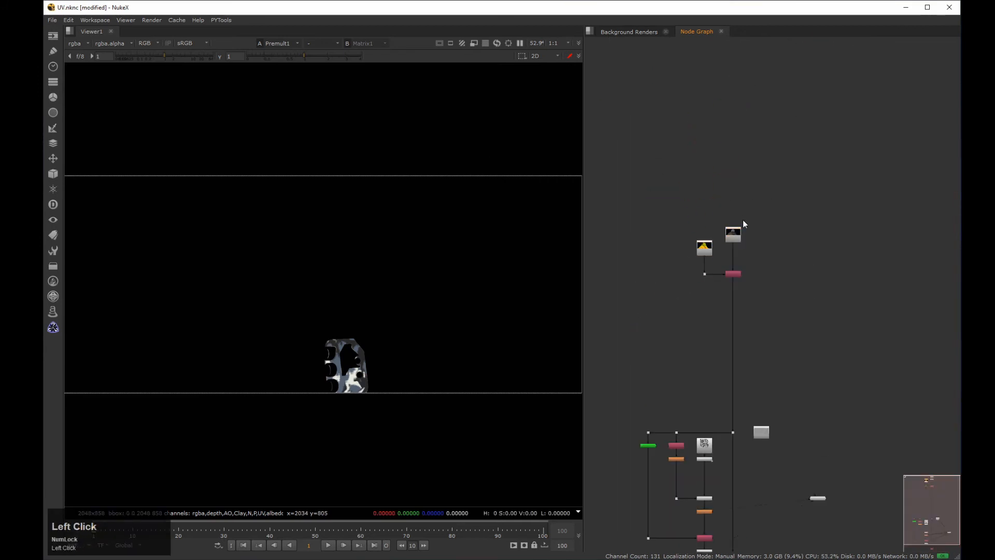
{"action": "key", "text": "ctrl+alt+b"}
{"action": "key", "text": "Return"}
{"action": "middle_click_drag", "start_coordinate": [664, 189], "coordinate": [638, 226]}
{"action": "left_click_drag", "start_coordinate": [705, 176], "coordinate": [705, 140]}
- Add a Shuffle-preset backdrop labelled "Shuffle new uv" around the UV Read node and its Shuffle
{"action": "left_click_drag", "start_coordinate": [728, 259], "coordinate": [654, 315]}
{"action": "key", "text": "ctrl+alt+b"}
{"action": "left_click", "coordinate": [523, 274]}
{"action": "left_click", "coordinate": [518, 385]}
{"action": "left_click", "coordinate": [525, 287]}
{"action": "type", "text": "Shuffle new"}
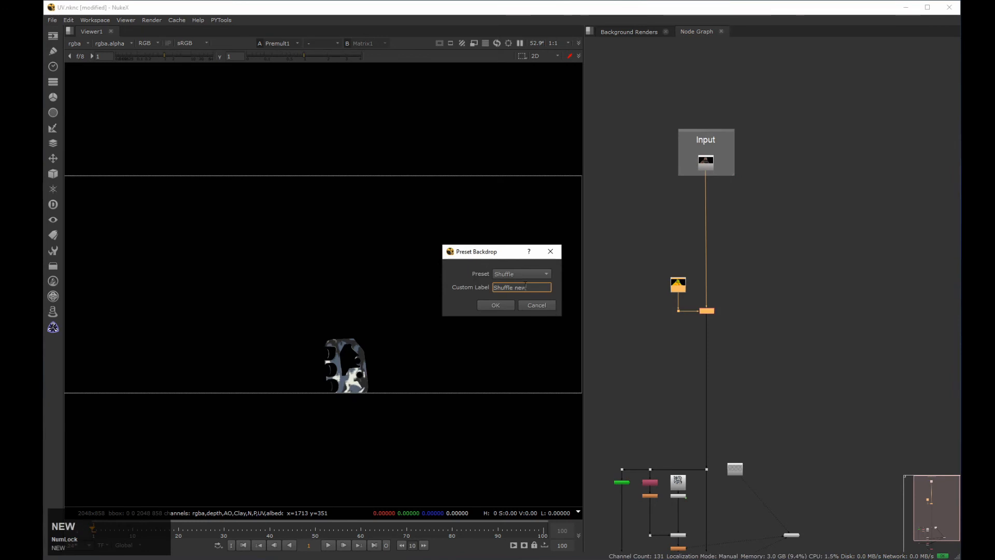
{"action": "type", "text": " uv"}
{"action": "key", "text": "Return"}
{"action": "left_click", "coordinate": [672, 259]}
{"action": "left_click_drag", "start_coordinate": [672, 259], "coordinate": [685, 253]}
- Delete the unused CheckerBoard node beside the main pipe
{"action": "middle_click_drag", "start_coordinate": [628, 290], "coordinate": [640, 106]}
{"action": "left_click", "coordinate": [745, 284]}
{"action": "key", "text": "Delete"}
- Tighten the spacing of the camouflage branch nodes and shift the branch up, away from the main pipe
{"action": "middle_click_drag", "start_coordinate": [732, 310], "coordinate": [740, 269]}
{"action": "left_click_drag", "start_coordinate": [666, 288], "coordinate": [793, 395]}
{"action": "left_click_drag", "start_coordinate": [745, 315], "coordinate": [745, 342]}
{"action": "left_click_drag", "start_coordinate": [666, 355], "coordinate": [793, 419]}
{"action": "left_click_drag", "start_coordinate": [735, 364], "coordinate": [736, 351]}
{"action": "middle_click_drag", "start_coordinate": [723, 298], "coordinate": [720, 304]}
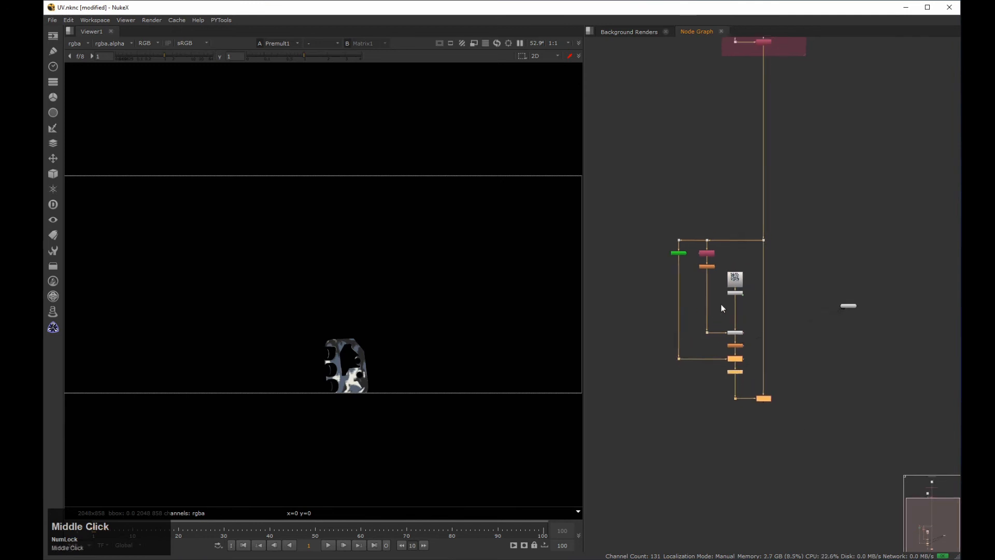
{"action": "left_click_drag", "start_coordinate": [641, 223], "coordinate": [812, 443]}
{"action": "middle_click_drag", "start_coordinate": [737, 284], "coordinate": [749, 348]}
{"action": "left_click_drag", "start_coordinate": [749, 347], "coordinate": [749, 242]}
{"action": "left_click_drag", "start_coordinate": [651, 172], "coordinate": [756, 366]}
{"action": "left_click_drag", "start_coordinate": [749, 243], "coordinate": [721, 243]}
- Add a backdrop around the camouflage branch nodes and change its label to Patch 01
{"action": "key", "text": "alt+b"}
{"action": "left_click", "coordinate": [538, 304]}
{"action": "left_click_drag", "start_coordinate": [631, 170], "coordinate": [761, 340]}
{"action": "key", "text": "alt+b"}
{"action": "type", "text": "Input"}
{"action": "key", "text": "Return"}
{"action": "left_click", "coordinate": [581, 260]}
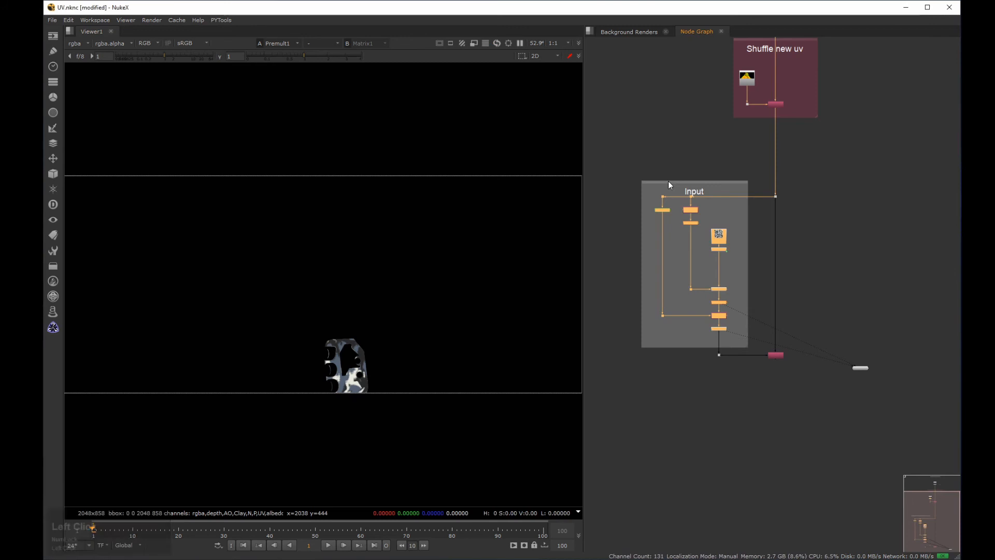
{"action": "left_click", "coordinate": [681, 183], "text": "ctrl"}
{"action": "double_click", "coordinate": [645, 181]}
{"action": "type", "text": "Patch 01"}
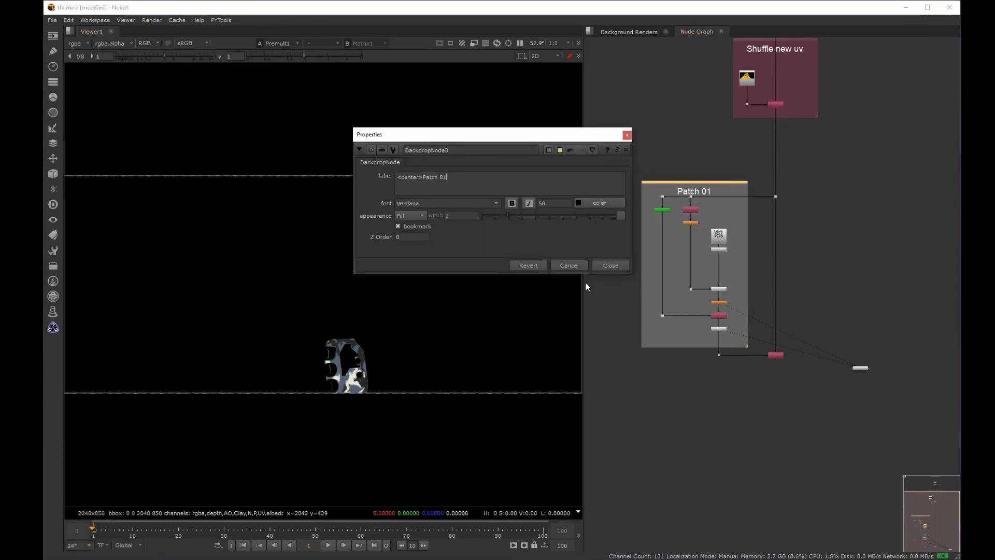
{"action": "left_click", "coordinate": [610, 266]}
- Move the Shuffle3 node and its connecting dot slightly down, clear of the Patch 01 backdrop
{"action": "scroll", "coordinate": [681, 175], "scroll_direction": "down", "scroll_amount": 1}
{"action": "scroll", "coordinate": [681, 174], "scroll_direction": "down", "scroll_amount": 2}
{"action": "middle_click_drag", "start_coordinate": [681, 174], "coordinate": [665, 214]}
{"action": "left_click_drag", "start_coordinate": [665, 214], "coordinate": [665, 210], "text": "ctrl"}
{"action": "scroll", "coordinate": [673, 293], "scroll_direction": "up", "scroll_amount": 3}
{"action": "left_click_drag", "start_coordinate": [668, 324], "coordinate": [748, 358]}
{"action": "left_click_drag", "start_coordinate": [710, 313], "coordinate": [714, 329]}
{"action": "scroll", "coordinate": [712, 207], "scroll_direction": "down", "scroll_amount": 4}
{"action": "middle_click_drag", "start_coordinate": [728, 52], "coordinate": [736, 82]}
{"action": "left_click", "coordinate": [764, 362]}
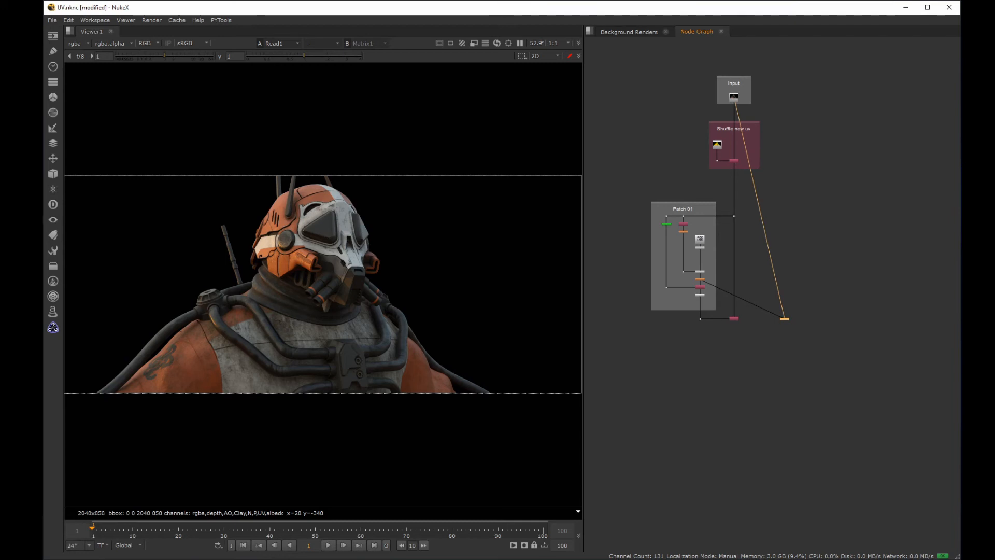
- Move the Input and Shuffle new uv backdrops up to open space above Patch 01
{"action": "middle_click_drag", "start_coordinate": [701, 88], "coordinate": [675, 162]}
{"action": "left_click_drag", "start_coordinate": [675, 162], "coordinate": [793, 240]}
{"action": "middle_click_drag", "start_coordinate": [701, 152], "coordinate": [721, 206]}
{"action": "left_click_drag", "start_coordinate": [731, 220], "coordinate": [732, 124]}
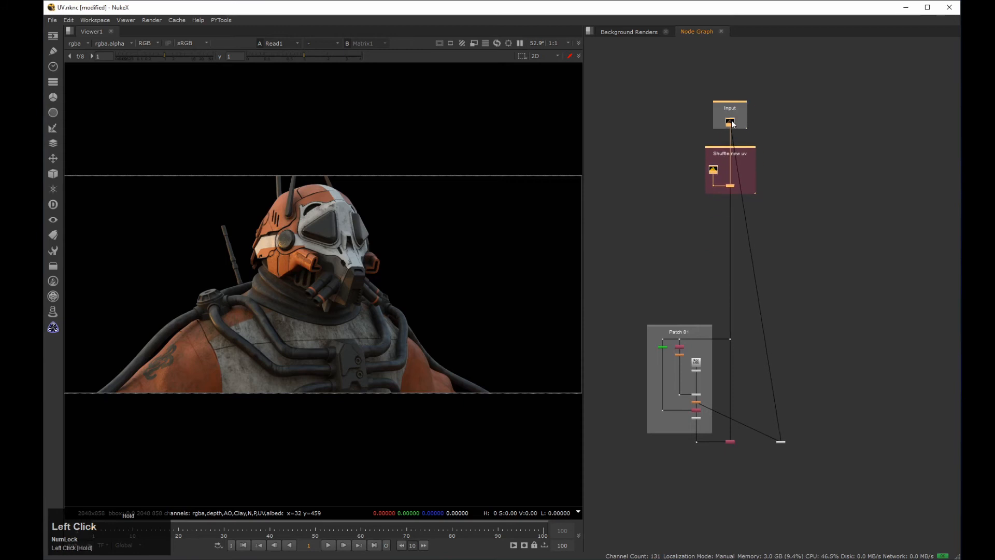
- Add a Shuffle node below Shuffle new uv and branch it off the main pipe through dots
{"action": "left_click", "coordinate": [695, 251]}
{"action": "key", "text": "Tab"}
{"action": "type", "text": "shuf"}
{"action": "key", "text": "Return"}
{"action": "left_click_drag", "start_coordinate": [620, 177], "coordinate": [495, 105]}
{"action": "middle_click_drag", "start_coordinate": [669, 181], "coordinate": [741, 269]}
{"action": "left_click_drag", "start_coordinate": [776, 325], "coordinate": [772, 215], "text": "ctrl"}
{"action": "left_click_drag", "start_coordinate": [643, 269], "coordinate": [775, 216]}
{"action": "left_click_drag", "start_coordinate": [709, 248], "coordinate": [689, 220], "text": "ctrl"}
{"action": "left_click_drag", "start_coordinate": [652, 286], "coordinate": [697, 263]}
{"action": "left_click_drag", "start_coordinate": [688, 220], "coordinate": [688, 211]}
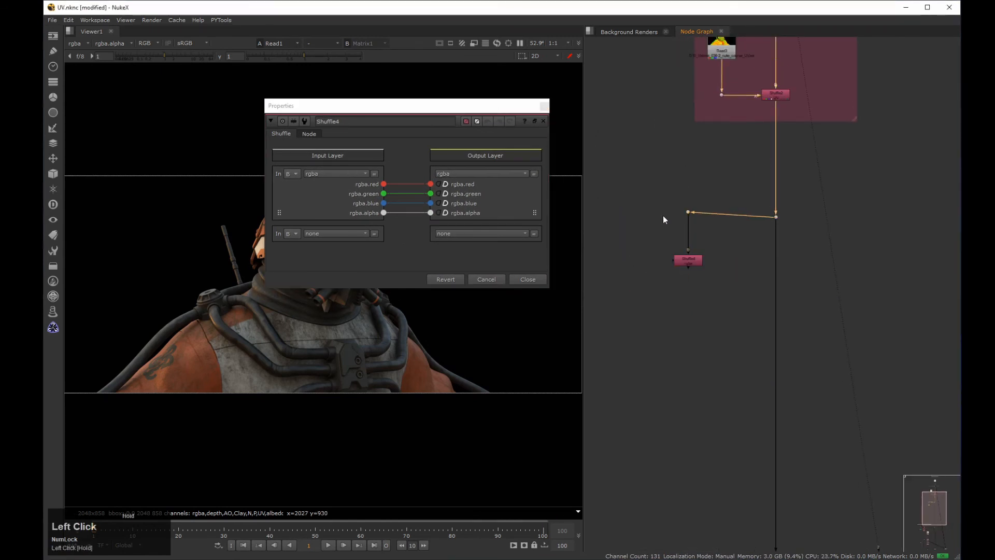
- Set the new Shuffle node's input layer to diffuse_albedo and close its properties
{"action": "left_click", "coordinate": [353, 173]}
{"action": "left_click", "coordinate": [356, 442]}
{"action": "left_click", "coordinate": [543, 107]}
- Add a second Shuffle node with input layer diffuse, connect it through a dot, and align it beside the diffuse_albedo Shuffle
{"action": "middle_click_drag", "start_coordinate": [596, 265], "coordinate": [644, 273]}
{"action": "left_click", "coordinate": [646, 269]}
{"action": "key", "text": "Tab"}
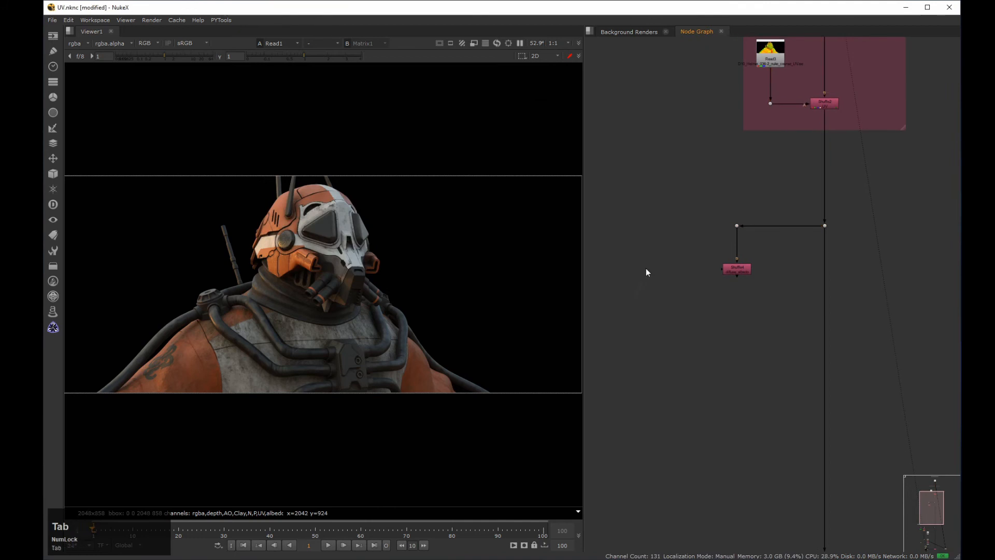
{"action": "key", "text": "Return"}
{"action": "left_click", "coordinate": [441, 271]}
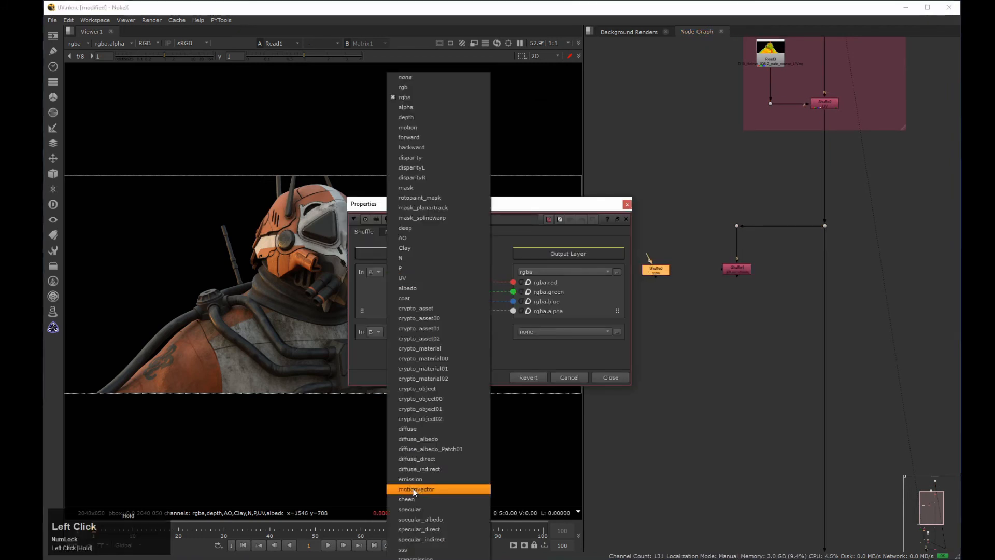
{"action": "left_click", "coordinate": [421, 429]}
{"action": "left_click", "coordinate": [627, 205]}
{"action": "left_click_drag", "start_coordinate": [649, 258], "coordinate": [738, 223]}
{"action": "left_click_drag", "start_coordinate": [696, 245], "coordinate": [665, 225], "text": "ctrl"}
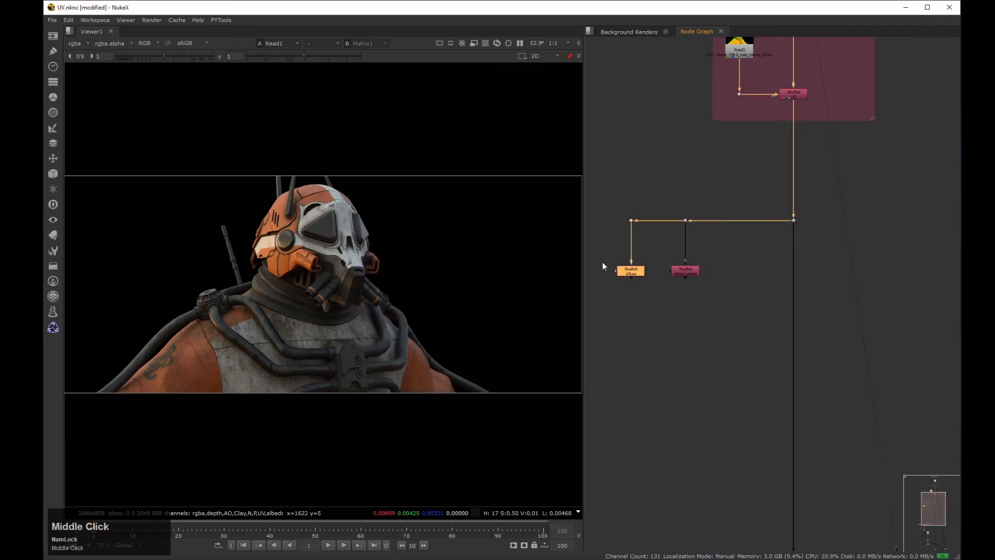
{"action": "middle_click_drag", "start_coordinate": [602, 262], "coordinate": [625, 269]}
{"action": "left_click_drag", "start_coordinate": [625, 263], "coordinate": [727, 291]}
{"action": "left_click_drag", "start_coordinate": [711, 277], "coordinate": [711, 262]}
- Merge the diffuse Shuffle as A over the diffuse_albedo Shuffle as B using the divide operation, and view the result
{"action": "key", "text": "m"}
{"action": "left_click_drag", "start_coordinate": [586, 225], "coordinate": [460, 189]}
{"action": "left_click_drag", "start_coordinate": [675, 277], "coordinate": [654, 288], "text": "ctrl"}
{"action": "left_click", "coordinate": [340, 231]}
{"action": "left_click", "coordinate": [338, 91]}
{"action": "left_click", "coordinate": [537, 357]}
{"action": "left_click", "coordinate": [707, 288]}
{"action": "key", "text": "1"}
{"action": "left_click_drag", "start_coordinate": [758, 263], "coordinate": [848, 201]}
- Add a Shuffle node on the main pipe with its A input from the divide Merge, and read its input layer from A
{"action": "left_click", "coordinate": [712, 286], "text": "shift"}
{"action": "key", "text": "Tab"}
{"action": "key", "text": "Return"}
{"action": "left_click_drag", "start_coordinate": [700, 225], "coordinate": [490, 196]}
{"action": "left_click_drag", "start_coordinate": [823, 286], "coordinate": [827, 335]}
{"action": "left_click_drag", "start_coordinate": [758, 317], "coordinate": [707, 351], "text": "ctrl"}
{"action": "key", "text": "backslash"}
{"action": "left_click", "coordinate": [325, 264]}
{"action": "left_click", "coordinate": [325, 274]}
- Create a new output layer named diffuse_lights with the rgba channels minus alpha in Shuffle6, and close its properties
{"action": "left_click", "coordinate": [513, 263]}
{"action": "left_click", "coordinate": [487, 554]}
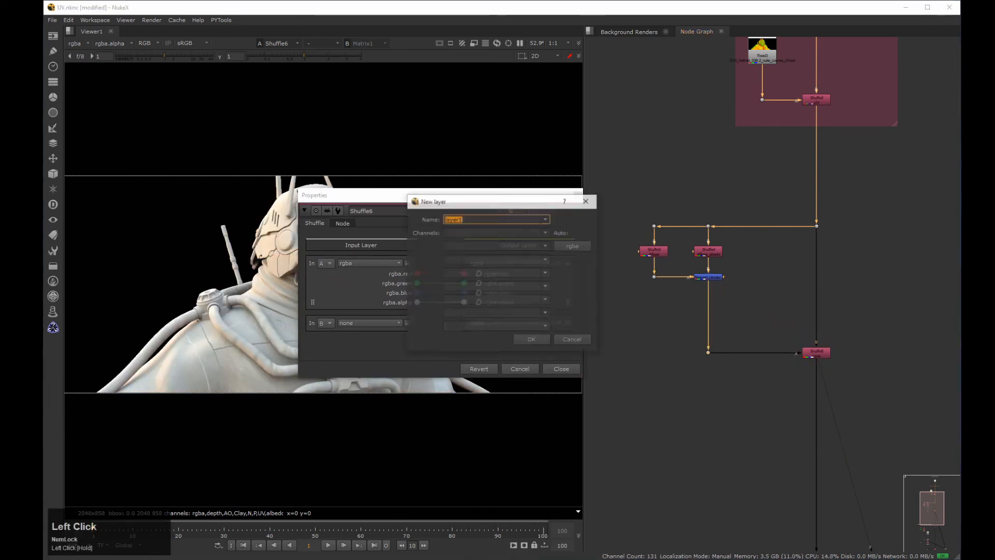
{"action": "type", "text": "diffuse_lights"}
{"action": "left_click", "coordinate": [573, 246]}
{"action": "left_click_drag", "start_coordinate": [518, 202], "coordinate": [607, 197]}
{"action": "double_click", "coordinate": [546, 268]}
{"action": "key", "text": "BackSpace"}
{"action": "left_click", "coordinate": [621, 335]}
{"action": "left_click", "coordinate": [392, 305]}
{"action": "left_click", "coordinate": [390, 78]}
{"action": "left_click", "coordinate": [561, 368]}
- Change the output layer of the divide Merge node and close its properties
{"action": "double_click", "coordinate": [708, 277]}
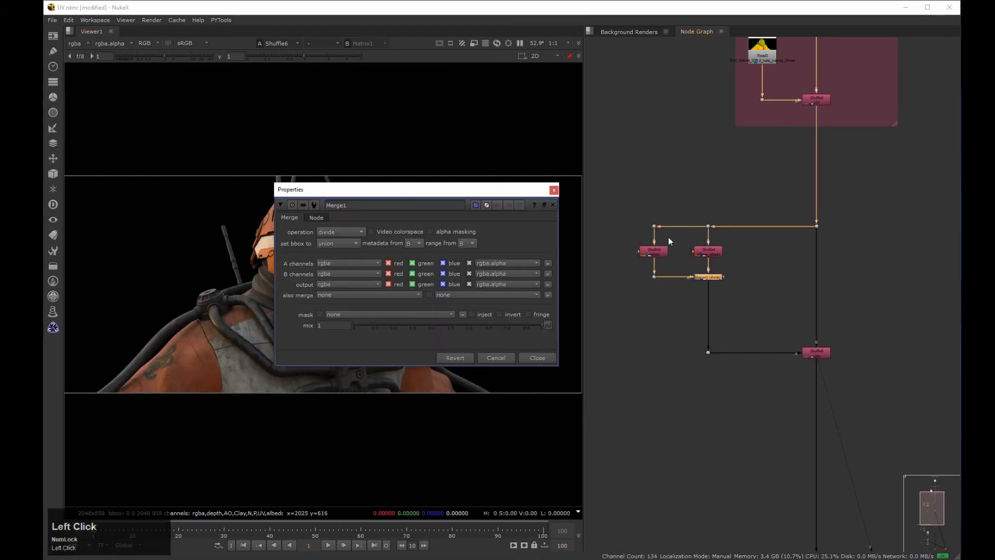
{"action": "left_click", "coordinate": [337, 284]}
{"action": "left_click", "coordinate": [330, 89]}
{"action": "left_click", "coordinate": [537, 358]}
- View the divide result and the Shuffle6 output, and move Shuffle6 with its dot up closer to the Merge
{"action": "left_click", "coordinate": [632, 375]}
{"action": "left_click", "coordinate": [708, 352]}
{"action": "key", "text": "1"}
{"action": "left_click", "coordinate": [815, 353], "text": "shift"}
{"action": "key", "text": "1"}
{"action": "left_click_drag", "start_coordinate": [815, 353], "coordinate": [815, 323]}
- Edit the knob expression in Shuffle6's node label and close its properties
{"action": "double_click", "coordinate": [815, 323]}
{"action": "left_click", "coordinate": [337, 225]}
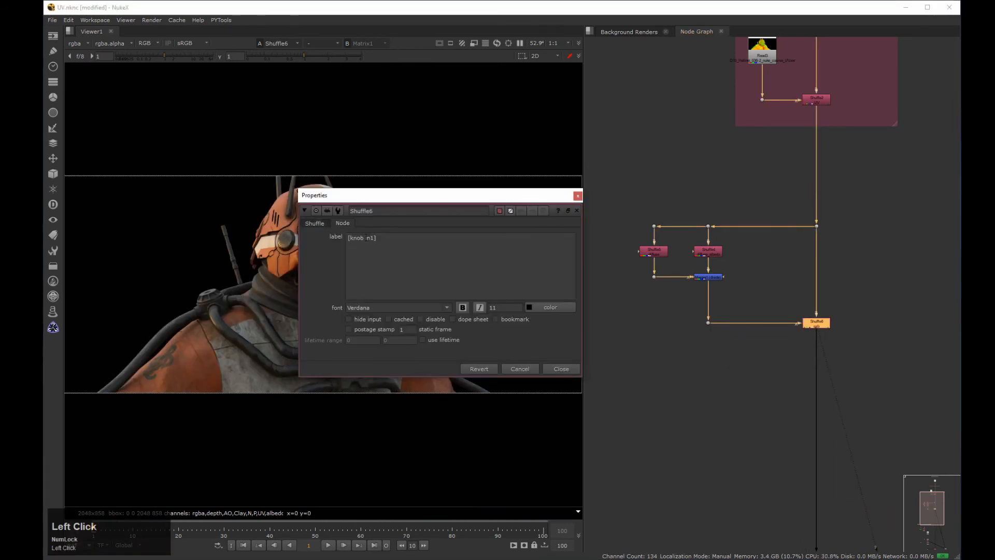
{"action": "left_click", "coordinate": [561, 369]}
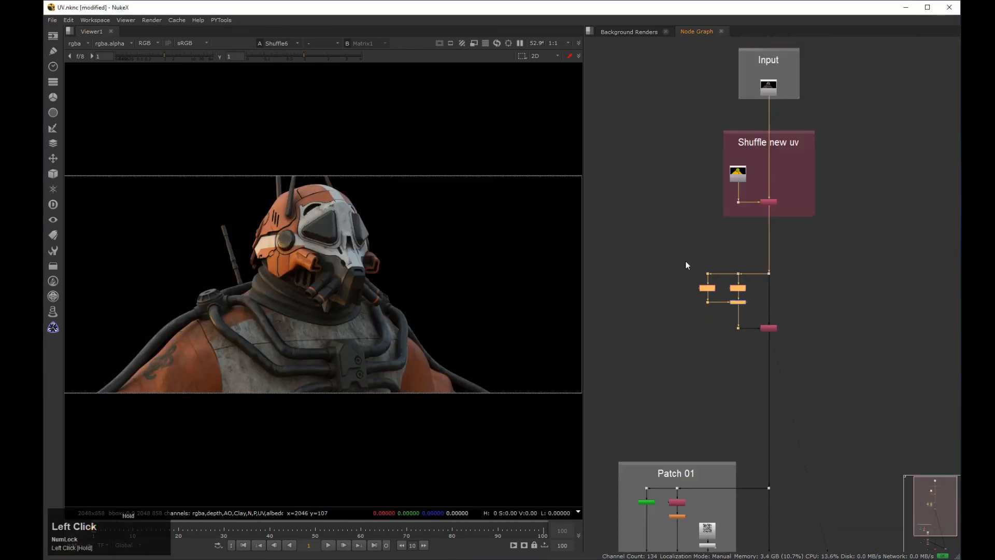
- Add a Shuffle-preset backdrop labelled "Shuffle Diffuse Lights" around the diffuse, diffuse_albedo and divide nodes
{"action": "key", "text": "ctrl+shift+a"}
{"action": "left_click", "coordinate": [521, 273]}
{"action": "left_click", "coordinate": [523, 383]}
{"action": "left_click", "coordinate": [517, 286]}
{"action": "type", "text": "Shuffle Diffuse Lights"}
{"action": "key", "text": "Return"}
- Even out the spacing by moving the Patch 01 group up towards Shuffle Diffuse Lights, and save the script
{"action": "left_click_drag", "start_coordinate": [803, 247], "coordinate": [799, 251], "text": "ctrl"}
{"action": "middle_click_drag", "start_coordinate": [799, 264], "coordinate": [794, 247]}
{"action": "scroll", "coordinate": [645, 331], "scroll_direction": "down", "scroll_amount": 4}
{"action": "left_click_drag", "start_coordinate": [744, 171], "coordinate": [704, 296]}
{"action": "middle_click_drag", "start_coordinate": [720, 381], "coordinate": [737, 308]}
{"action": "left_click_drag", "start_coordinate": [744, 310], "coordinate": [668, 430]}
{"action": "middle_click_drag", "start_coordinate": [723, 420], "coordinate": [716, 378]}
{"action": "left_click_drag", "start_coordinate": [716, 378], "coordinate": [716, 342]}
{"action": "middle_click_drag", "start_coordinate": [688, 335], "coordinate": [703, 407]}
{"action": "left_click", "coordinate": [706, 416]}
{"action": "key", "text": "ctrl+s"}
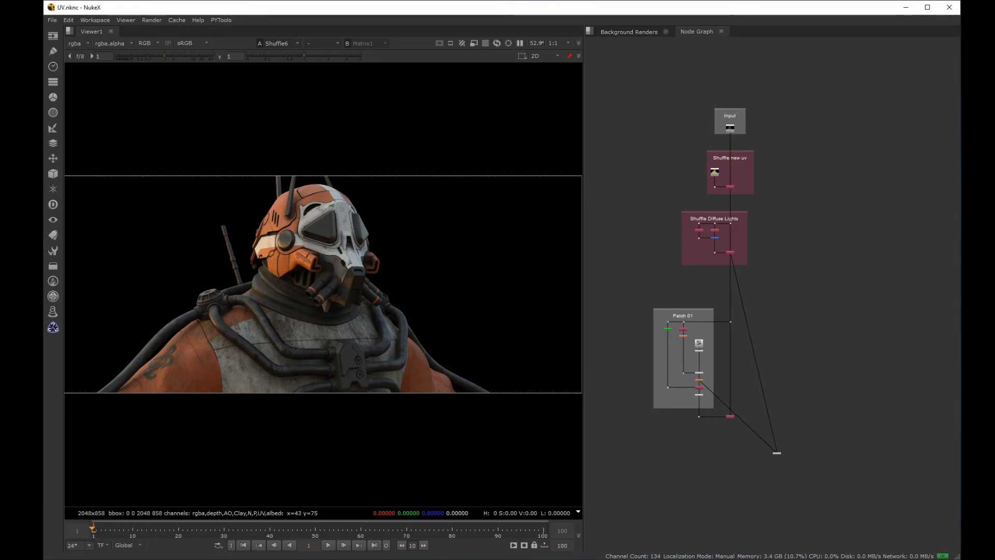
- Add a Shuffle below the patch's Shuffle3 on the main pipe and set its input layer to diffuse
{"action": "middle_click_drag", "start_coordinate": [713, 455], "coordinate": [731, 340]}
{"action": "scroll", "coordinate": [688, 348], "scroll_direction": "up", "scroll_amount": 5}
{"action": "left_click", "coordinate": [728, 319]}
{"action": "key", "text": "Tab"}
{"action": "type", "text": "Shuffle"}
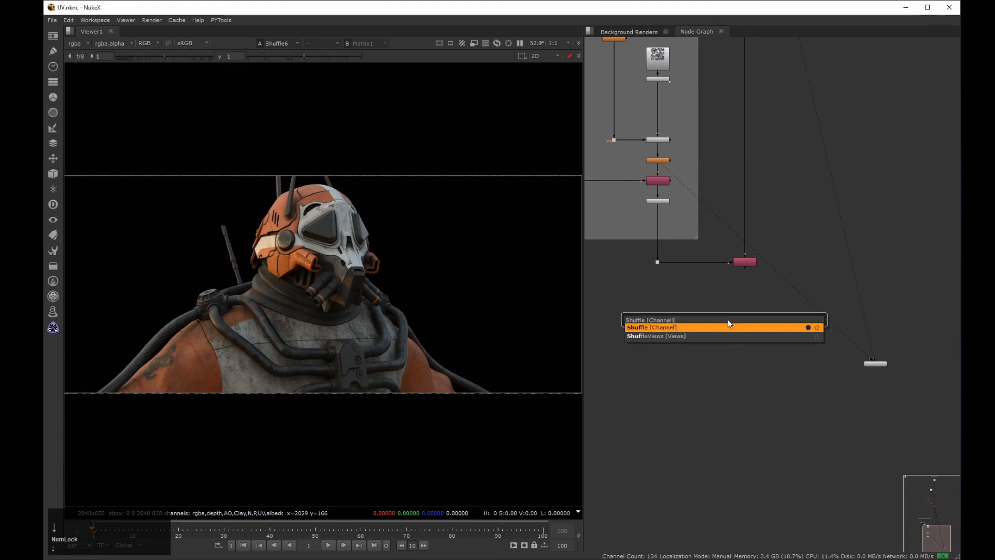
{"action": "key", "text": "Return"}
{"action": "left_click_drag", "start_coordinate": [718, 310], "coordinate": [745, 263]}
{"action": "left_click", "coordinate": [498, 322]}
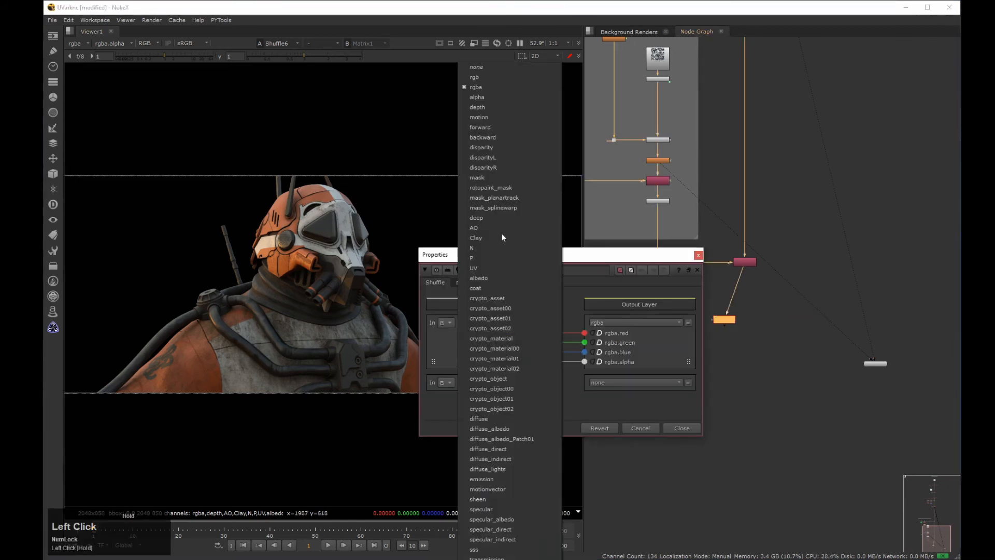
{"action": "left_click", "coordinate": [501, 418]}
- Branch the diffuse Shuffle off the main pipe with dots and merge it back into the pipe through a new Merge's A input
{"action": "middle_click_drag", "start_coordinate": [703, 381], "coordinate": [626, 314]}
{"action": "key", "text": "ctrl"}
{"action": "key", "text": "backslash"}
{"action": "key", "text": "m"}
{"action": "left_click_drag", "start_coordinate": [683, 317], "coordinate": [682, 288]}
{"action": "middle_click_drag", "start_coordinate": [684, 305], "coordinate": [726, 292]}
{"action": "left_click_drag", "start_coordinate": [722, 315], "coordinate": [695, 341]}
{"action": "middle_click_drag", "start_coordinate": [698, 343], "coordinate": [711, 328]}
{"action": "key", "text": "backslash"}
{"action": "left_click_drag", "start_coordinate": [742, 341], "coordinate": [743, 320]}
{"action": "left_click_drag", "start_coordinate": [762, 283], "coordinate": [669, 331]}
{"action": "left_click_drag", "start_coordinate": [735, 319], "coordinate": [735, 299]}
{"action": "left_click", "coordinate": [732, 324]}
- Set the new Merge's operation to from so the diffuse is subtracted, and view the result
{"action": "left_click", "coordinate": [736, 300]}
{"action": "left_click", "coordinate": [442, 310]}
{"action": "left_click", "coordinate": [439, 210]}
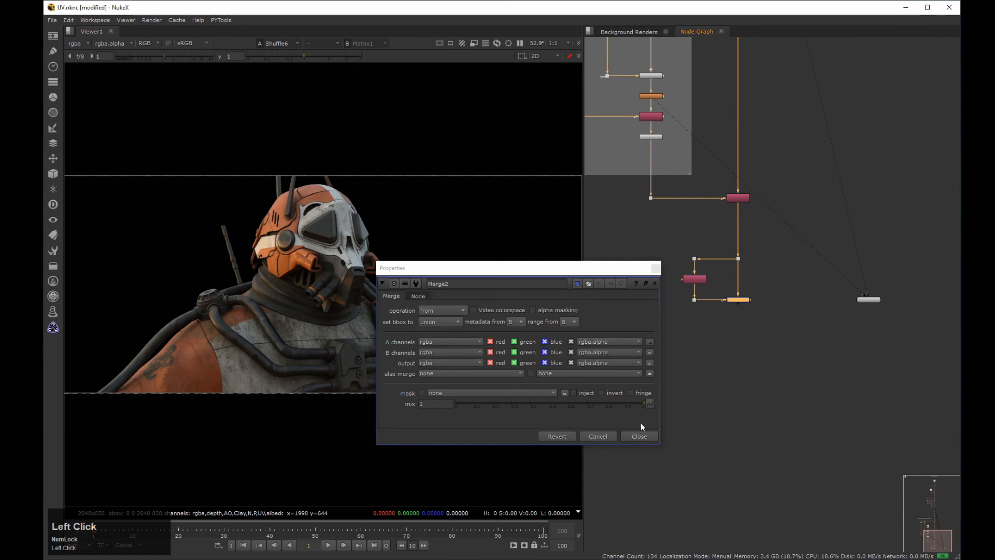
{"action": "left_click", "coordinate": [639, 436]}
{"action": "key", "text": "1"}
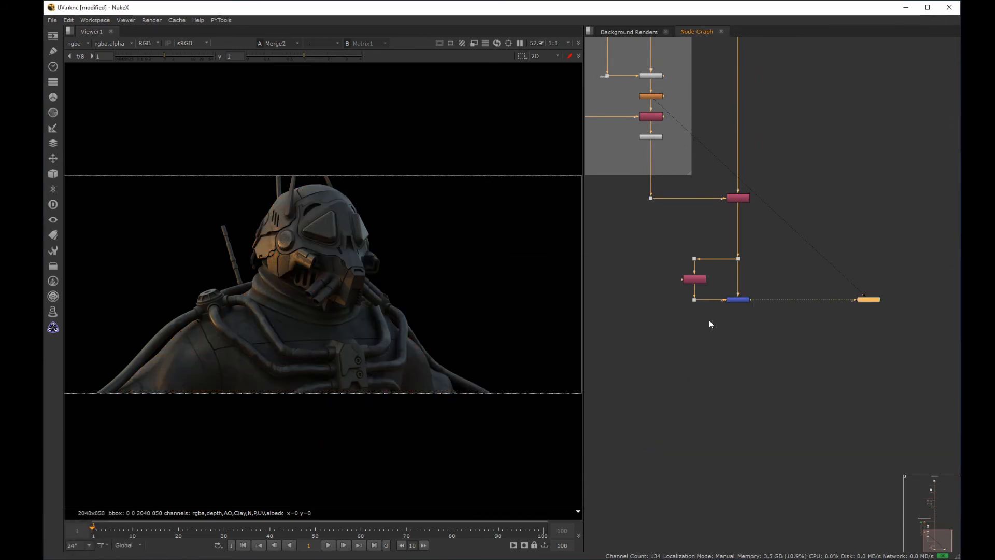
- Add another Shuffle beside the diffuse one, branch it off with a dot, and set its input layer to diffuse_albedo
{"action": "left_click", "coordinate": [636, 283]}
{"action": "key", "text": "Tab"}
{"action": "type", "text": "shuf"}
{"action": "key", "text": "Return"}
{"action": "mouse_move", "coordinate": [632, 271]}
{"action": "left_mouse_down"}
{"action": "mouse_move", "coordinate": [692, 260]}
{"action": "mouse_move", "coordinate": [642, 257]}
{"action": "left_mouse_up"}
{"action": "key", "text": "backslash"}
{"action": "middle_click_drag", "start_coordinate": [641, 278], "coordinate": [707, 260]}
{"action": "left_click", "coordinate": [708, 263]}
{"action": "left_click_drag", "start_coordinate": [404, 283], "coordinate": [406, 418]}
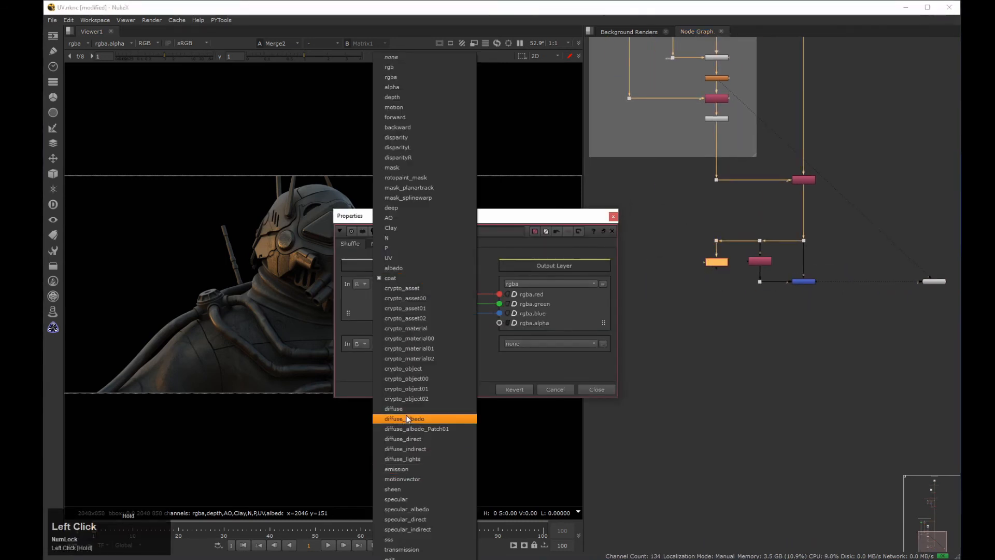
{"action": "left_click", "coordinate": [407, 418]}
{"action": "left_click", "coordinate": [599, 389]}
- Add a Shuffle beside the diffuse_albedo one, connected through a dot, with input layer diffuse_albedo_Patch01
{"action": "left_click", "coordinate": [730, 281]}
{"action": "scroll", "coordinate": [703, 254], "scroll_direction": "up", "scroll_amount": 3}
{"action": "middle_click_drag", "start_coordinate": [726, 246], "coordinate": [815, 269]}
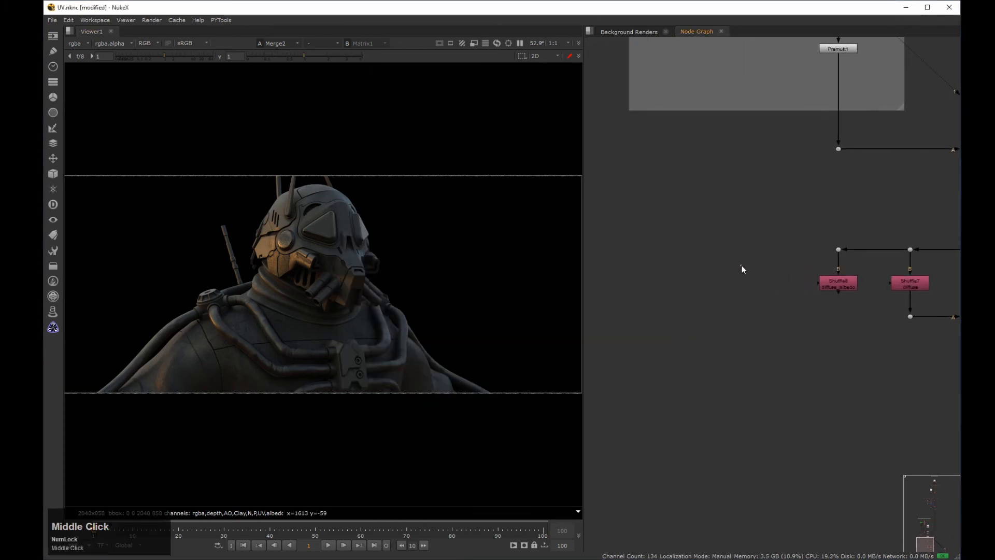
{"action": "key", "text": "Tab"}
{"action": "key", "text": "Return"}
{"action": "left_click_drag", "start_coordinate": [802, 264], "coordinate": [766, 250], "text": "ctrl"}
{"action": "left_click_drag", "start_coordinate": [758, 284], "coordinate": [773, 284]}
{"action": "middle_click_drag", "start_coordinate": [773, 284], "coordinate": [781, 277]}
{"action": "left_click_drag", "start_coordinate": [530, 268], "coordinate": [539, 437]}
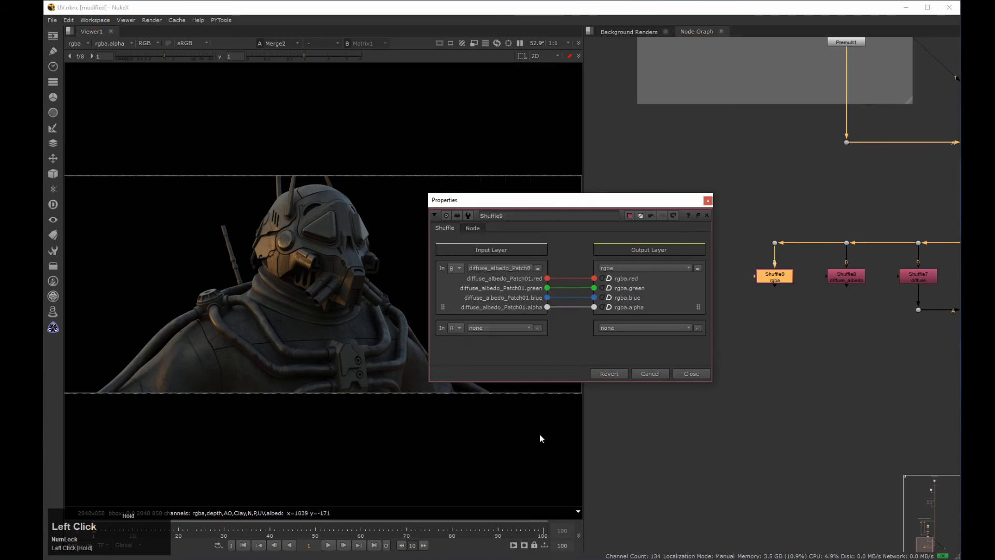
- Merge the diffuse_albedo_Patch01 Shuffle over the diffuse_albedo Shuffle with a dot on its A input, and view the result
{"action": "middle_click_drag", "start_coordinate": [719, 252], "coordinate": [644, 249]}
{"action": "left_click_drag", "start_coordinate": [640, 250], "coordinate": [806, 330]}
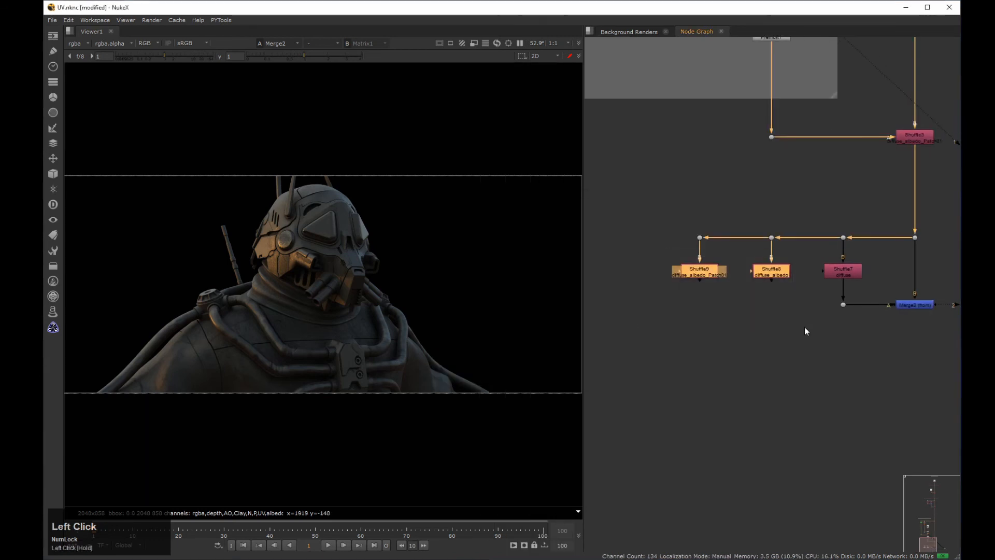
{"action": "key", "text": "m"}
{"action": "left_click_drag", "start_coordinate": [733, 293], "coordinate": [692, 310], "text": "ctrl"}
{"action": "left_click", "coordinate": [640, 361]}
{"action": "middle_click_drag", "start_coordinate": [742, 350], "coordinate": [680, 337]}
{"action": "left_click_drag", "start_coordinate": [698, 297], "coordinate": [698, 294]}
{"action": "key", "text": "2"}
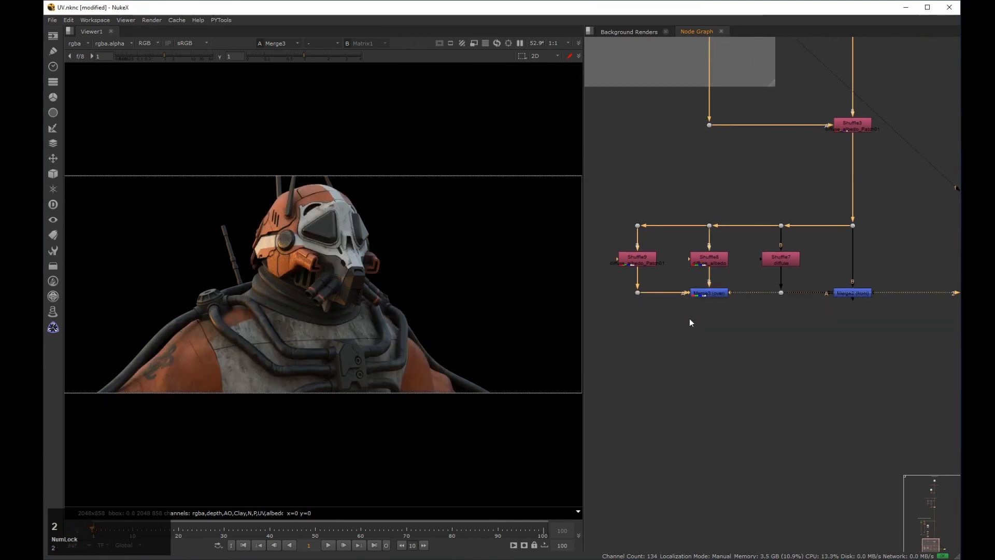
- View the diffuse_albedo_Patch01 Shuffle's output to check what the patch layer contains
{"action": "middle_click_drag", "start_coordinate": [663, 270], "coordinate": [679, 263]}
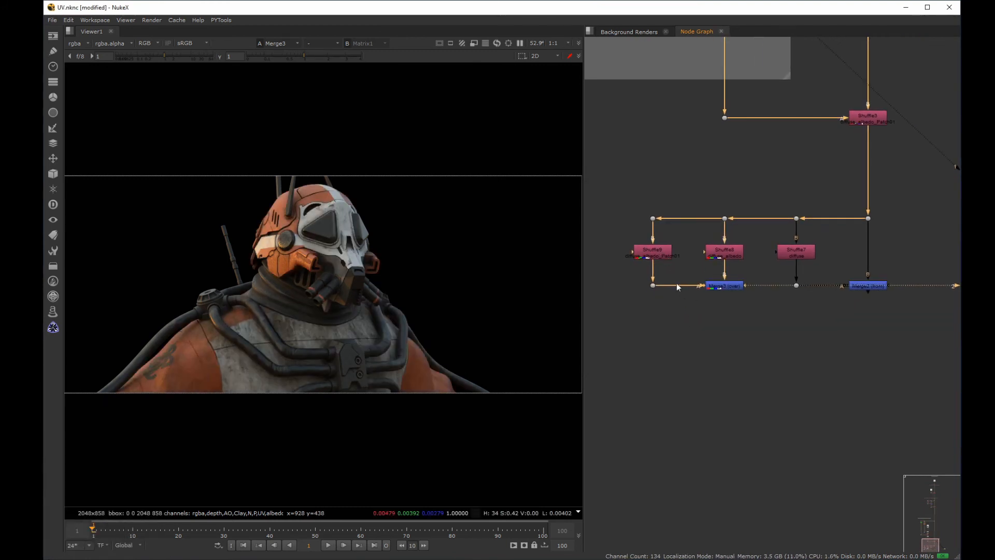
{"action": "left_click_drag", "start_coordinate": [696, 238], "coordinate": [587, 279]}
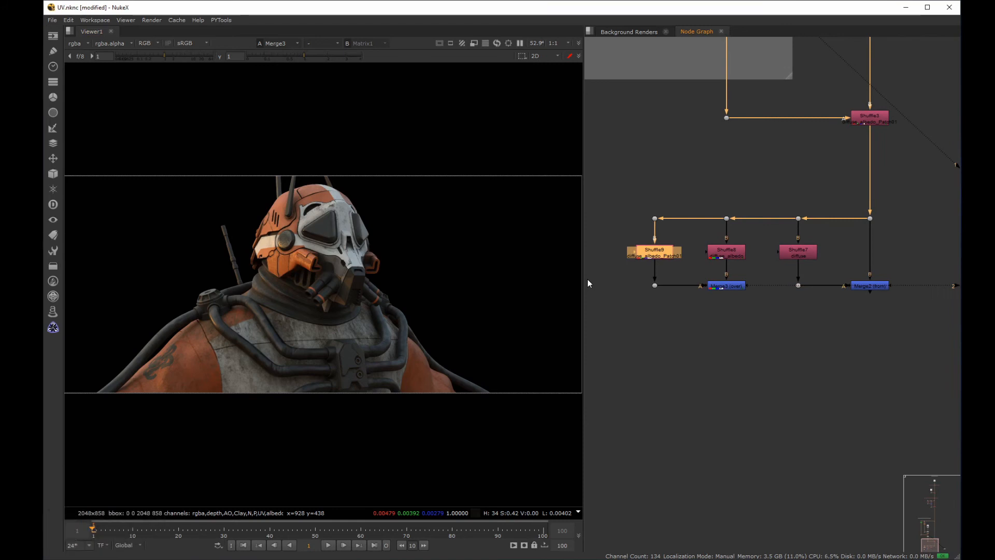
{"action": "key", "text": "2"}
{"action": "left_click", "coordinate": [587, 278]}
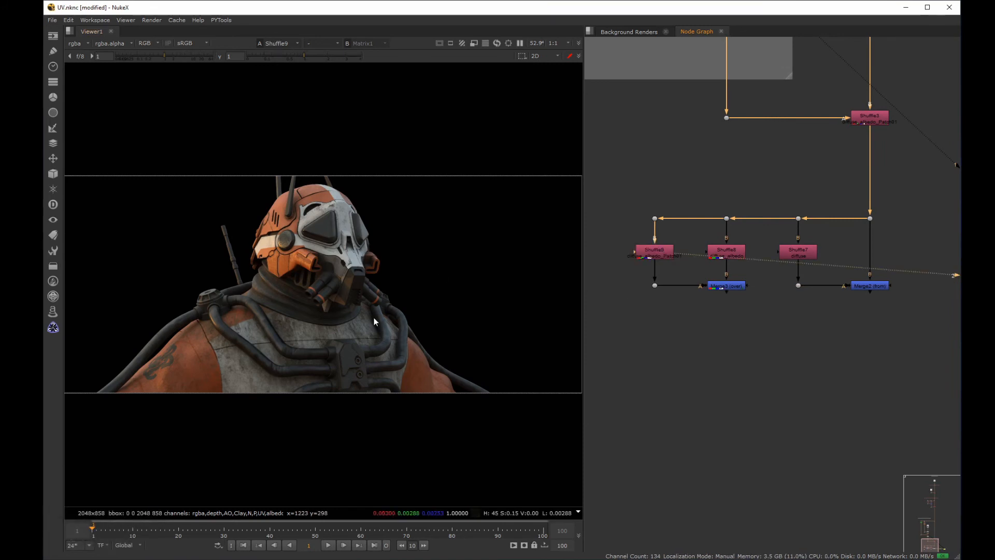
- Set Shuffle3 to take its rgba from input A for the diffuse_albedo_Patch01 layer
{"action": "double_click", "coordinate": [868, 127]}
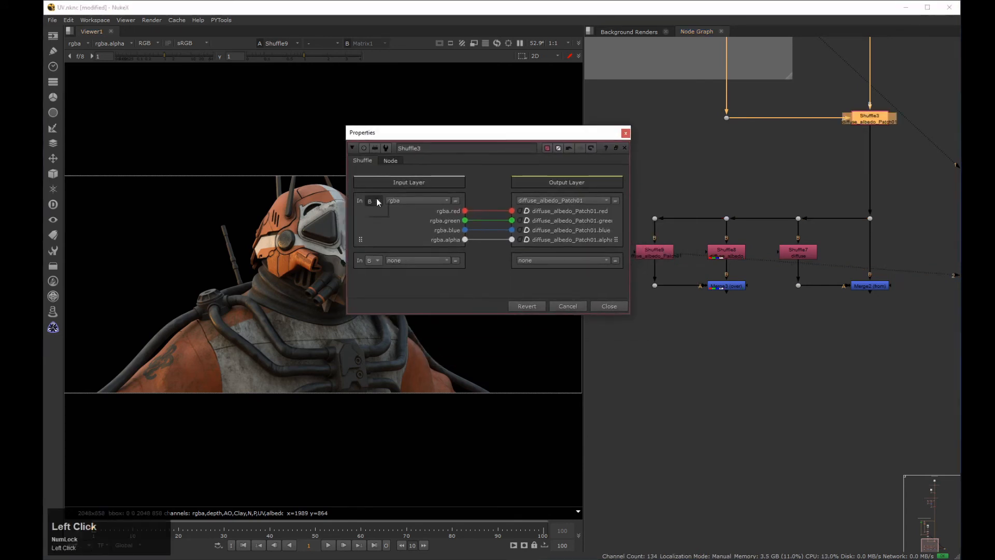
{"action": "left_click", "coordinate": [375, 212]}
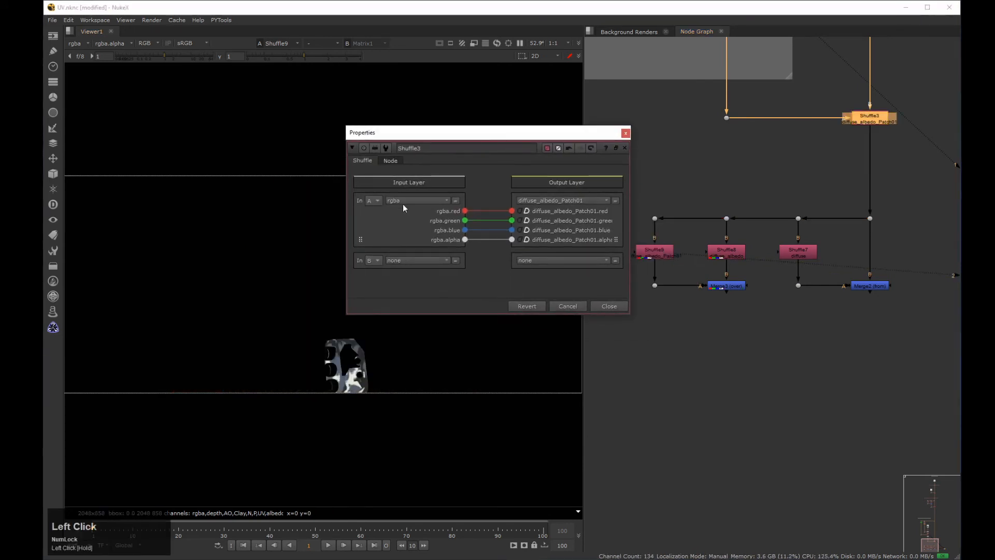
{"action": "left_click", "coordinate": [610, 306]}
- View the over Merge that combines the patch with the diffuse albedo
{"action": "middle_click", "coordinate": [684, 182]}
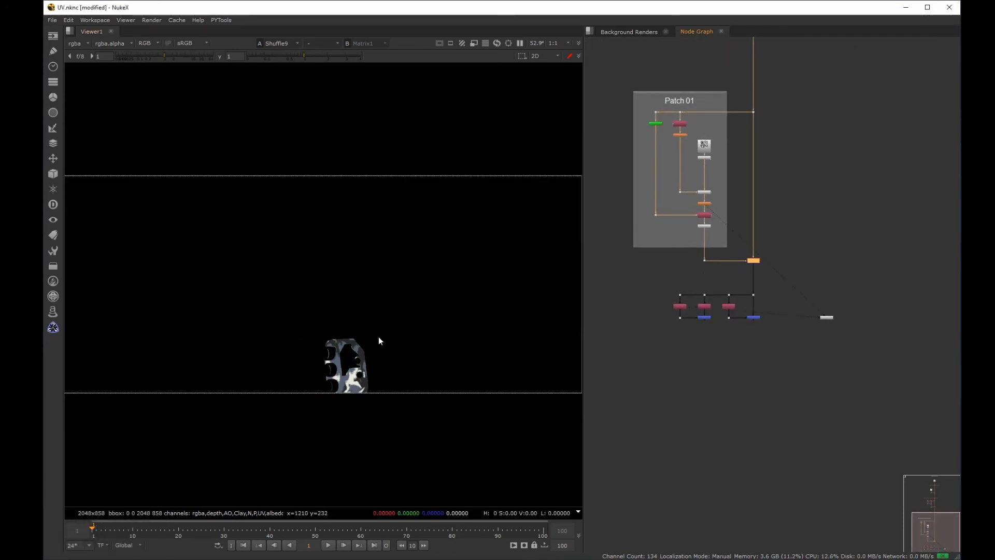
{"action": "middle_click_drag", "start_coordinate": [667, 319], "coordinate": [671, 273]}
{"action": "scroll", "coordinate": [674, 273], "scroll_direction": "up", "scroll_amount": 6}
{"action": "middle_click_drag", "start_coordinate": [759, 264], "coordinate": [727, 280]}
{"action": "left_click", "coordinate": [755, 278]}
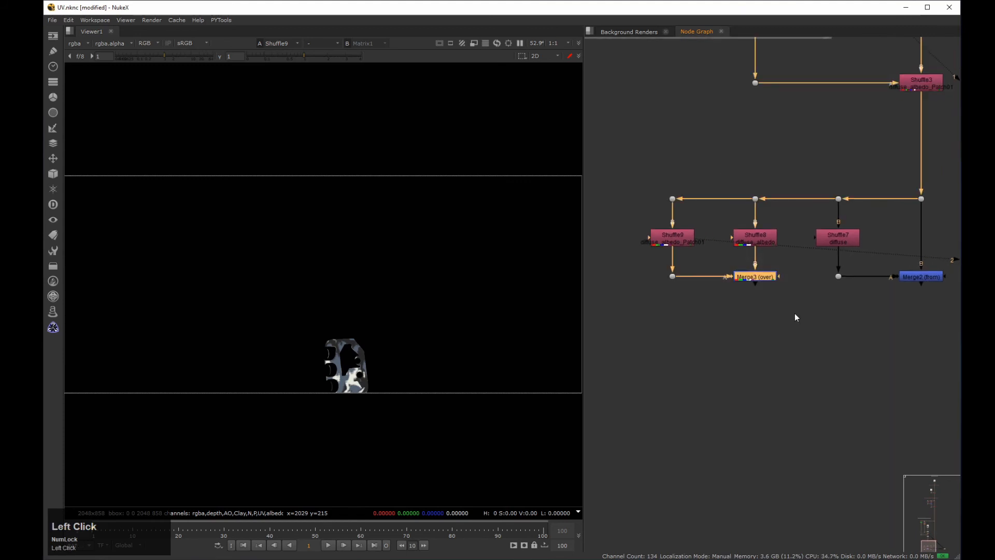
{"action": "key", "text": "2"}
{"action": "left_click", "coordinate": [795, 313]}
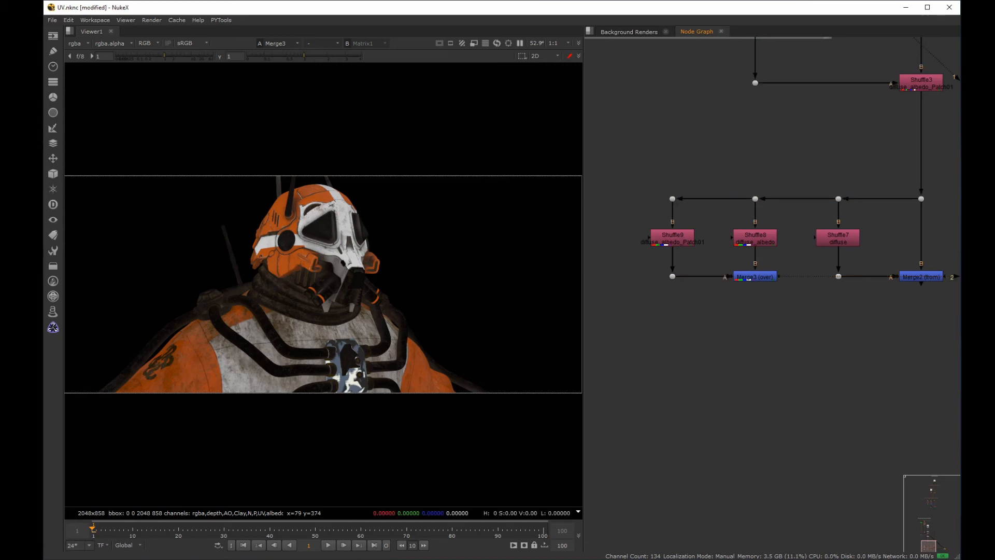
- Check the input layer choice in Shuffle9's properties
{"action": "double_click", "coordinate": [672, 238]}
{"action": "left_click_drag", "start_coordinate": [521, 265], "coordinate": [513, 428]}
{"action": "left_click", "coordinate": [706, 203]}
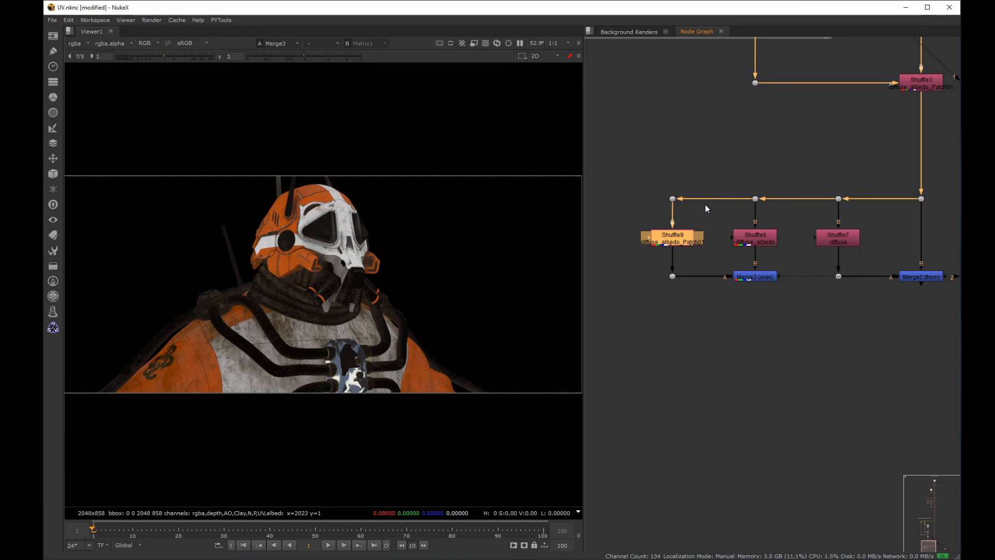
- Add a Shuffle beside the patch Shuffle, branched through a dot with input layer diffuse_lights, and view its output
{"action": "middle_click", "coordinate": [714, 305]}
{"action": "left_click", "coordinate": [676, 263]}
{"action": "key", "text": "Tab"}
{"action": "type", "text": "shuff"}
{"action": "key", "text": "Return"}
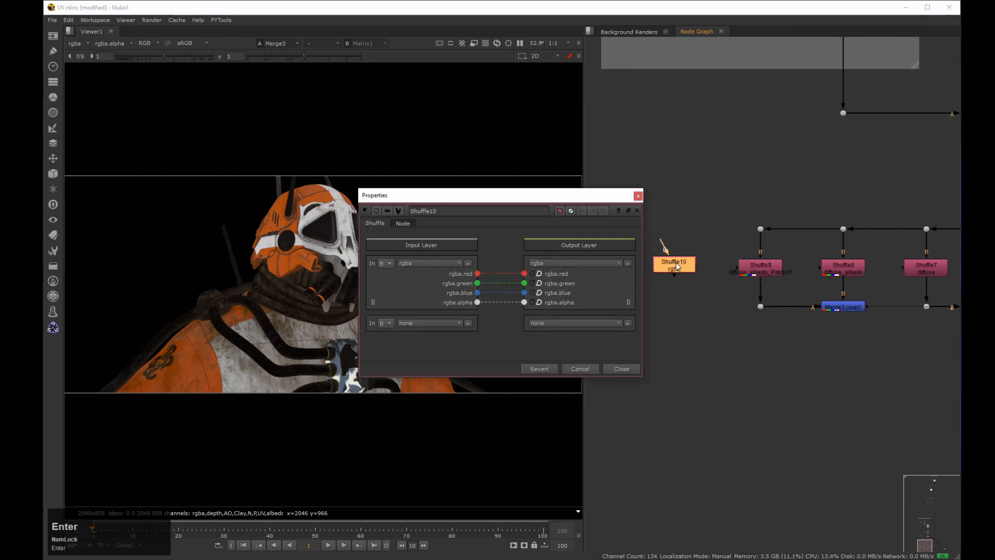
{"action": "mouse_move", "coordinate": [662, 241]}
{"action": "left_mouse_down"}
{"action": "mouse_move", "coordinate": [759, 229]}
{"action": "mouse_move", "coordinate": [676, 229]}
{"action": "left_mouse_up"}
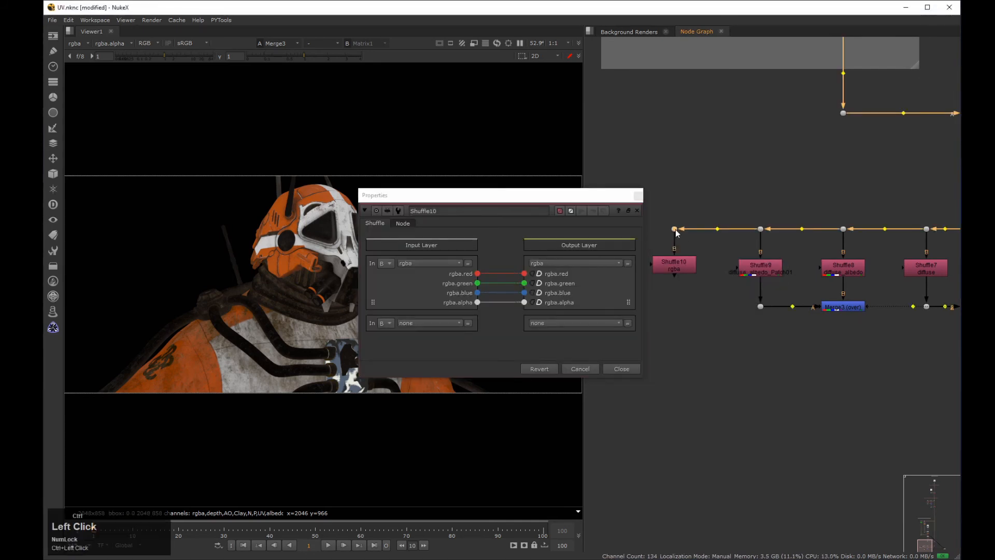
{"action": "middle_click_drag", "start_coordinate": [676, 229], "coordinate": [706, 204]}
{"action": "left_click_drag", "start_coordinate": [417, 267], "coordinate": [463, 467]}
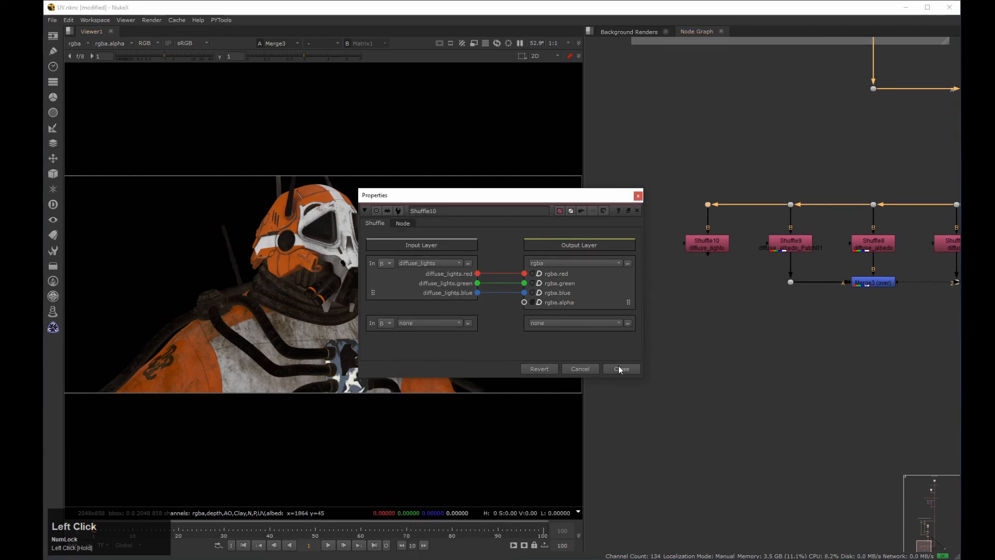
{"action": "left_click", "coordinate": [619, 367]}
{"action": "middle_click_drag", "start_coordinate": [713, 283], "coordinate": [657, 282]}
{"action": "left_click", "coordinate": [652, 242]}
{"action": "key", "text": "1"}
{"action": "left_click", "coordinate": [623, 316]}
- Multiply the patched albedo by the diffuse_lights Shuffle with a Multiply merge, routing the lights through a dot
{"action": "left_click", "coordinate": [652, 242]}
{"action": "left_click", "coordinate": [818, 281], "text": "shift"}
{"action": "key", "text": "Tab"}
{"action": "type", "text": "mul"}
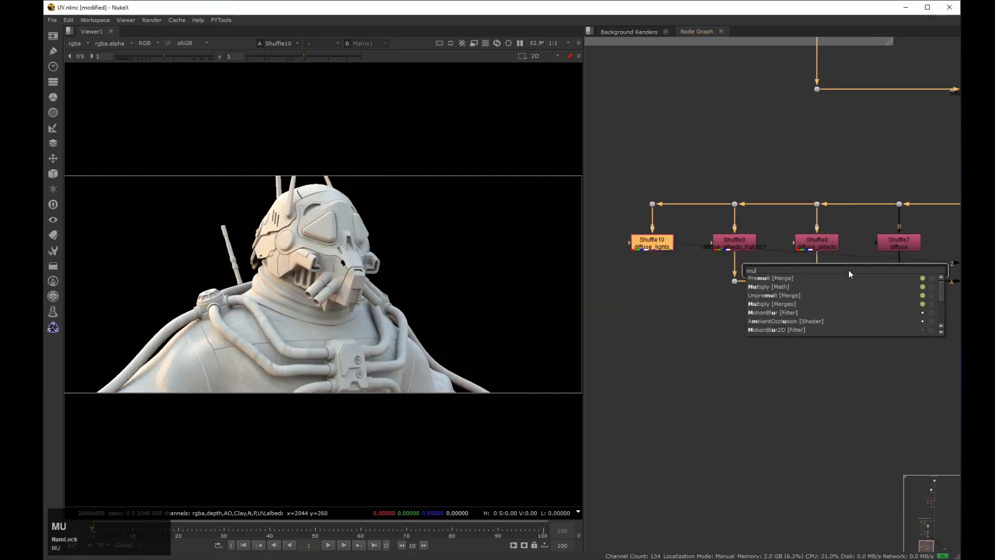
{"action": "key", "text": "Return"}
{"action": "left_click_drag", "start_coordinate": [726, 285], "coordinate": [704, 319], "text": "ctrl"}
{"action": "left_click_drag", "start_coordinate": [761, 281], "coordinate": [734, 281]}
{"action": "left_click", "coordinate": [705, 321]}
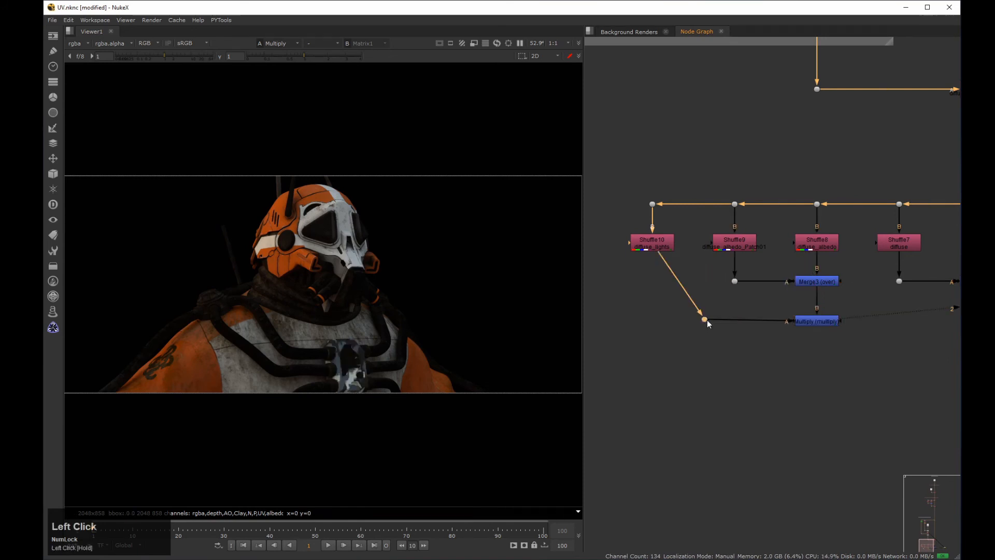
- Add the relit albedo back to the main pipe with a Plus merge below the from Merge, aligned through a dot
{"action": "left_click", "coordinate": [816, 320]}
{"action": "middle_click_drag", "start_coordinate": [791, 341], "coordinate": [681, 331]}
{"action": "key", "text": "Tab"}
{"action": "type", "text": "plu"}
{"action": "key", "text": "Return"}
{"action": "left_click_drag", "start_coordinate": [794, 297], "coordinate": [855, 351]}
{"action": "scroll", "coordinate": [720, 316], "scroll_direction": "down", "scroll_amount": 1}
{"action": "left_click_drag", "start_coordinate": [771, 331], "coordinate": [718, 344], "text": "ctrl"}
{"action": "left_click_drag", "start_coordinate": [854, 351], "coordinate": [853, 344]}
{"action": "middle_click_drag", "start_coordinate": [759, 347], "coordinate": [728, 344]}
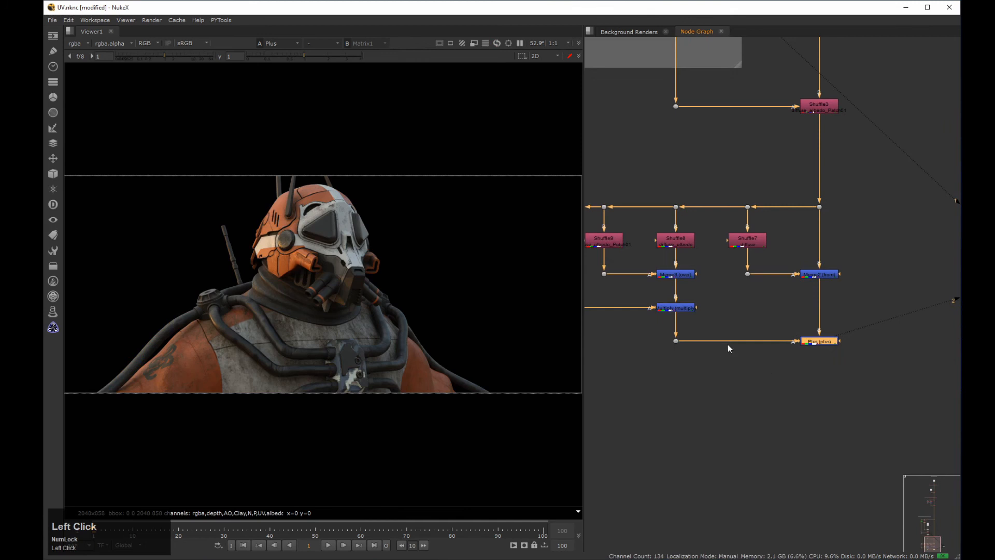
- Compare the Plus result with the original beauty entering the comp, examining the chest piece up close
{"action": "scroll", "coordinate": [774, 269], "scroll_direction": "down", "scroll_amount": 4}
{"action": "left_click", "coordinate": [799, 236]}
{"action": "key", "text": "3"}
{"action": "key", "text": "2"}
{"action": "middle_click_drag", "start_coordinate": [779, 320], "coordinate": [789, 356]}
{"action": "middle_click_drag", "start_coordinate": [350, 358], "coordinate": [370, 319]}
- Add a backdrop labelled "Beauty Comp" around the shuffles and merges of the relighting section
{"action": "middle_click_drag", "start_coordinate": [745, 148], "coordinate": [735, 162]}
{"action": "scroll", "coordinate": [736, 162], "scroll_direction": "down", "scroll_amount": 5}
{"action": "left_click_drag", "start_coordinate": [686, 170], "coordinate": [883, 285]}
{"action": "key", "text": "alt+b"}
{"action": "type", "text": "Bea"}
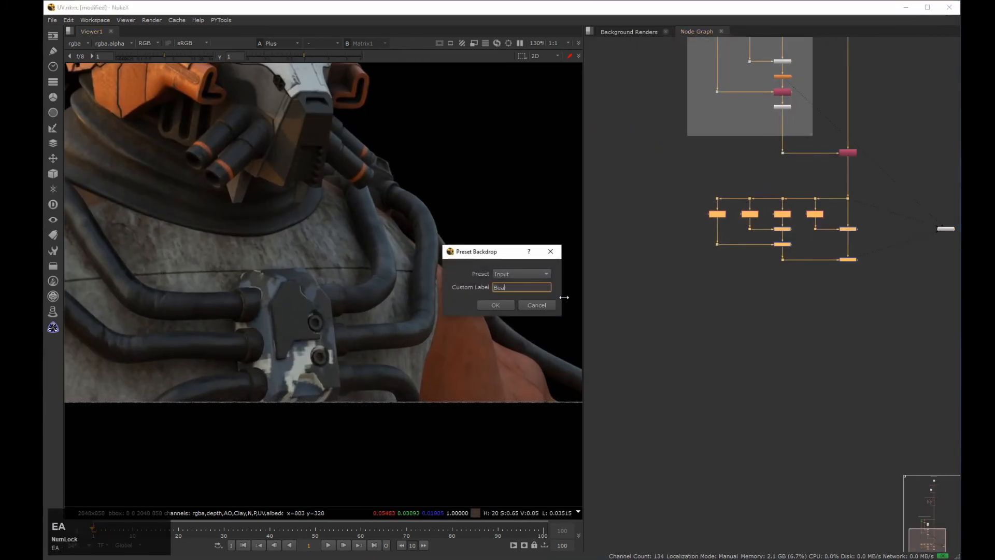
{"action": "type", "text": "uty Comp"}
{"action": "key", "text": "Return"}
{"action": "left_click", "coordinate": [568, 299]}
- Move the Beauty Comp group down to leave more space below Shuffle3
{"action": "middle_click_drag", "start_coordinate": [810, 170], "coordinate": [744, 204]}
{"action": "left_click_drag", "start_coordinate": [744, 204], "coordinate": [745, 258]}
{"action": "middle_click_drag", "start_coordinate": [768, 366], "coordinate": [808, 344]}
{"action": "scroll", "coordinate": [722, 347], "scroll_direction": "up", "scroll_amount": 3}
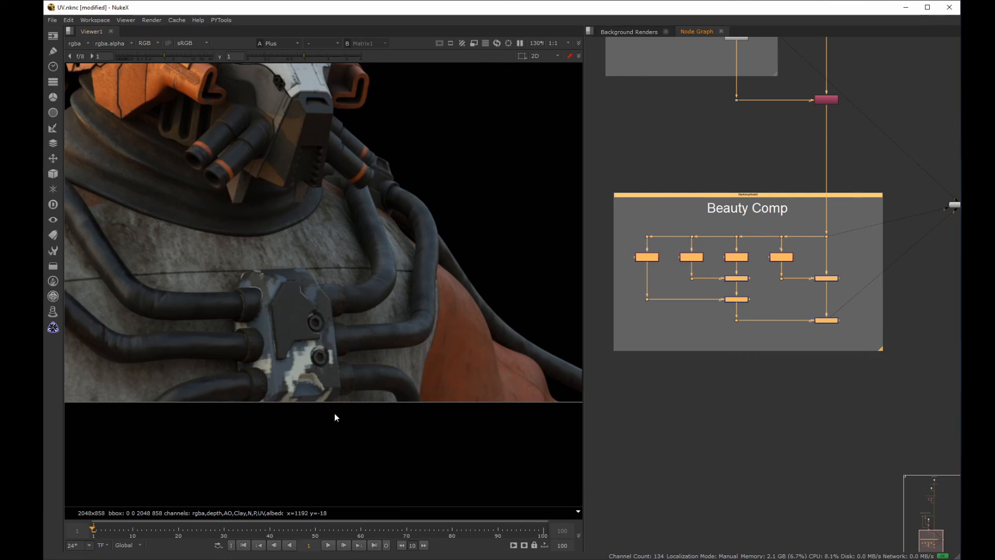
- Move the Tile node down in Patch 01 and insert a Reformat below the camouflage texture's Read node
{"action": "scroll", "coordinate": [681, 193], "scroll_direction": "down", "scroll_amount": 4}
{"action": "middle_click_drag", "start_coordinate": [680, 200], "coordinate": [688, 309]}
{"action": "scroll", "coordinate": [721, 186], "scroll_direction": "up", "scroll_amount": 5}
{"action": "left_click_drag", "start_coordinate": [729, 197], "coordinate": [683, 217]}
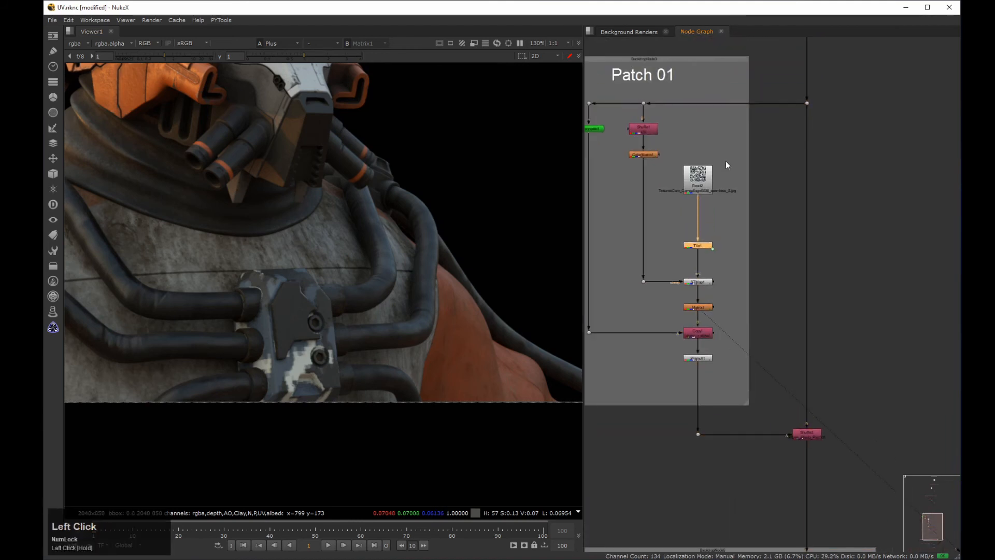
{"action": "left_click", "coordinate": [700, 176]}
{"action": "key", "text": "Tab"}
{"action": "type", "text": "refo"}
{"action": "key", "text": "Return"}
- View the camouflage texture from the Read node in full to check its format
{"action": "left_click", "coordinate": [672, 211]}
{"action": "key", "text": "2"}
{"action": "scroll", "coordinate": [209, 248], "scroll_direction": "down", "scroll_amount": 5}
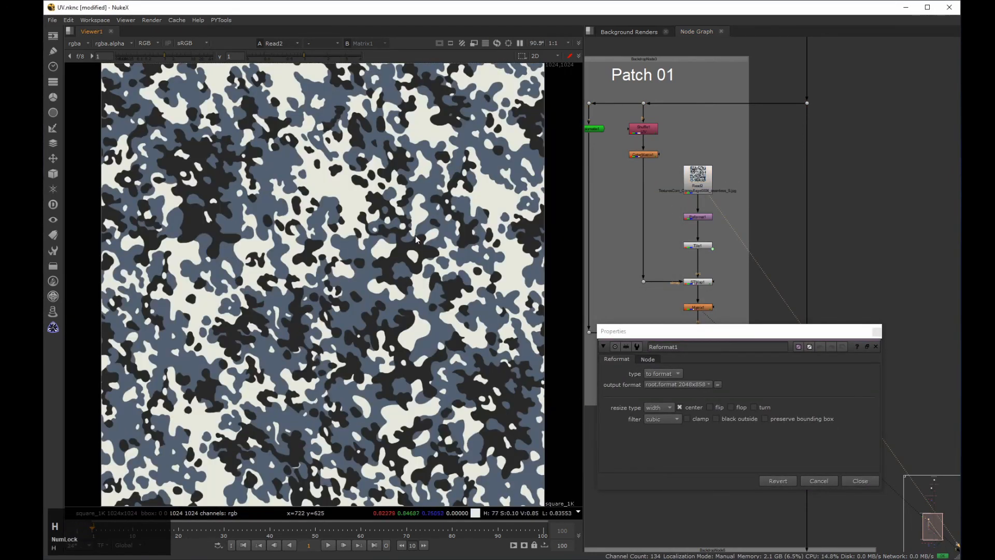
{"action": "middle_click", "coordinate": [402, 241]}
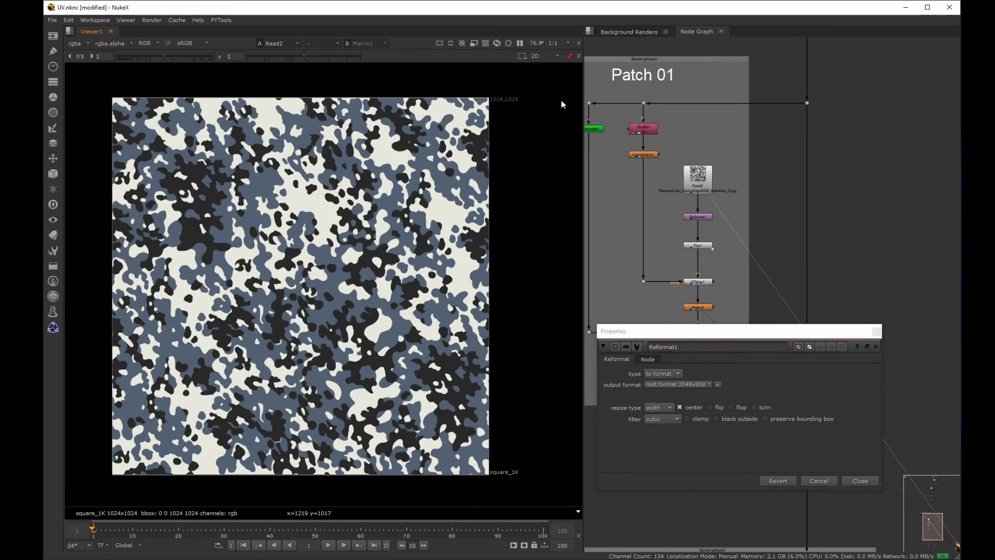
- Set the Reformat's type to scale with a scale of 2 and view its output
{"action": "left_click", "coordinate": [672, 374]}
{"action": "left_click", "coordinate": [670, 396]}
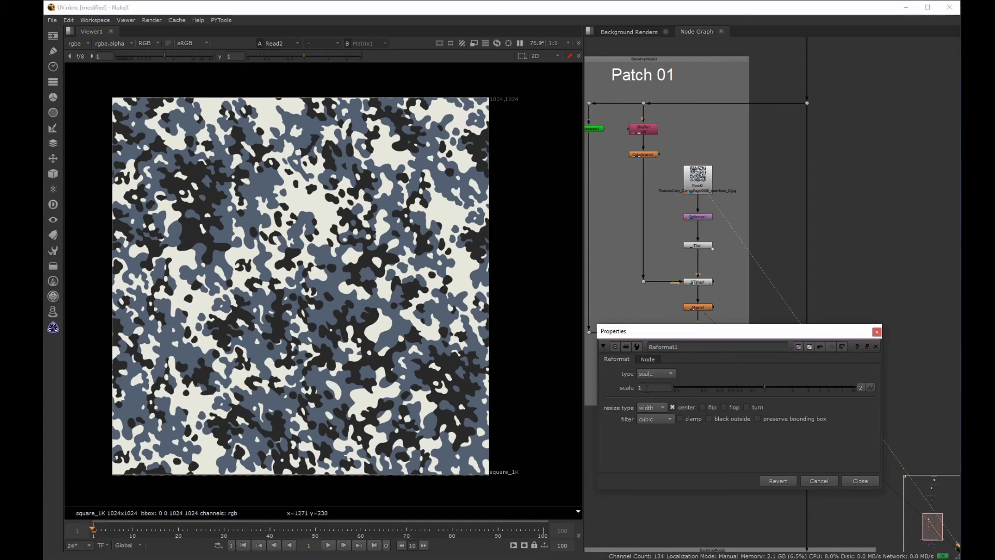
{"action": "left_click", "coordinate": [647, 388]}
{"action": "type", "text": "2"}
{"action": "left_click", "coordinate": [659, 233]}
{"action": "key", "text": "1"}
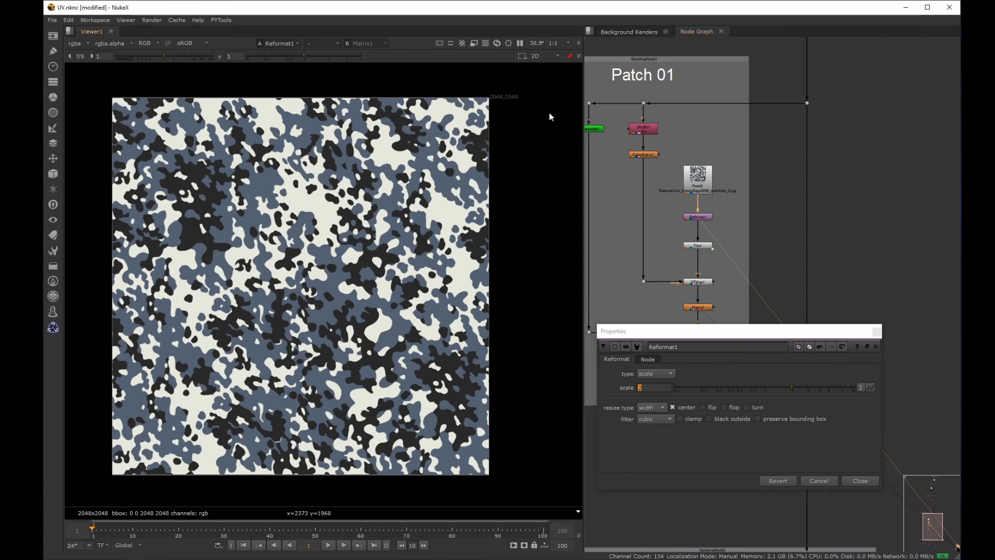
- Try a Reformat scale of 4 and set the scale back to 1
{"action": "left_click_drag", "start_coordinate": [648, 385], "coordinate": [570, 378]}
{"action": "type", "text": "4"}
{"action": "key", "text": "Return"}
{"action": "type", "text": "1"}
{"action": "key", "text": "Return"}
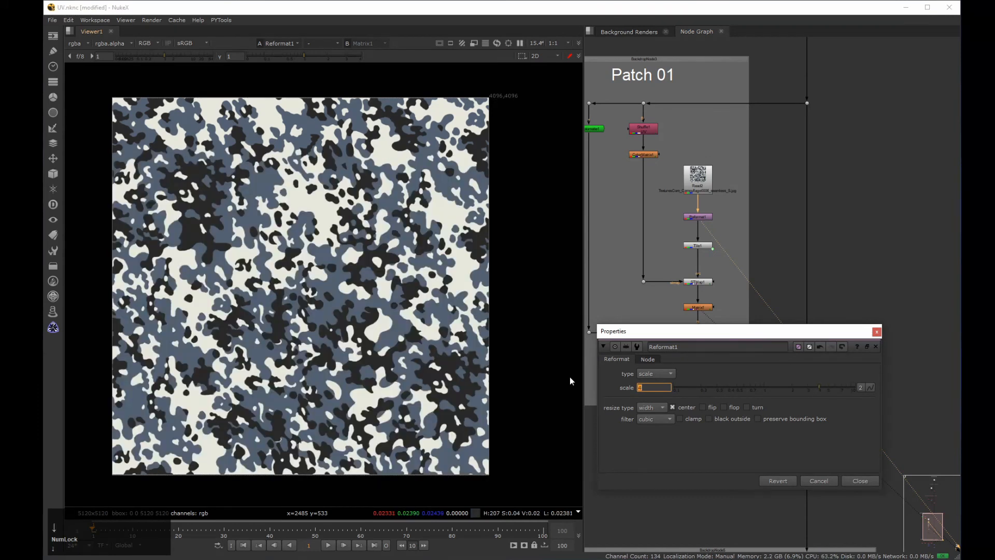
- View the Plus output with the Reformat properties kept open, examining the camouflage on the chest piece
{"action": "left_click_drag", "start_coordinate": [702, 333], "coordinate": [736, 141]}
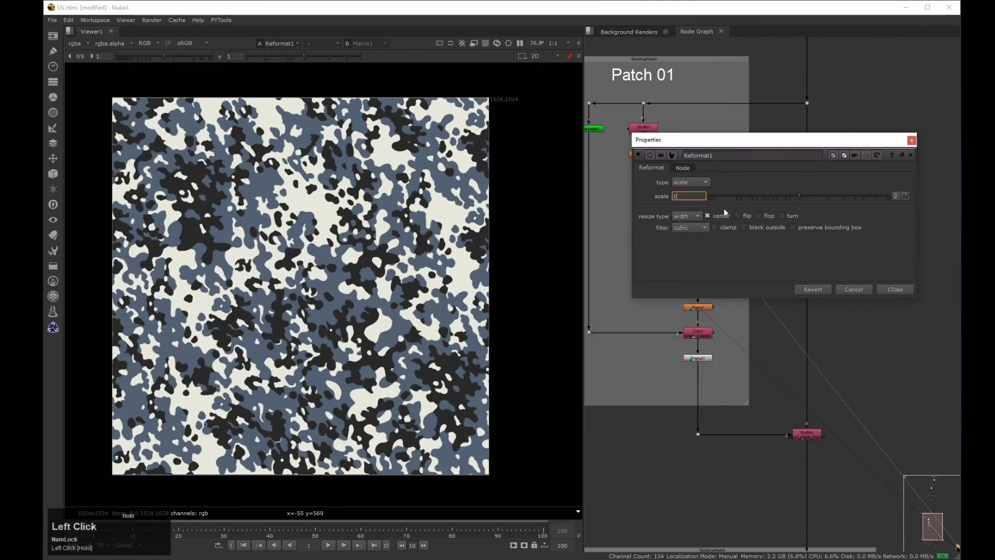
{"action": "middle_click_drag", "start_coordinate": [699, 457], "coordinate": [698, 257]}
{"action": "scroll", "coordinate": [699, 386], "scroll_direction": "down", "scroll_amount": 3}
{"action": "middle_click_drag", "start_coordinate": [778, 470], "coordinate": [703, 387]}
{"action": "scroll", "coordinate": [703, 387], "scroll_direction": "up", "scroll_amount": 3}
{"action": "left_click", "coordinate": [704, 380]}
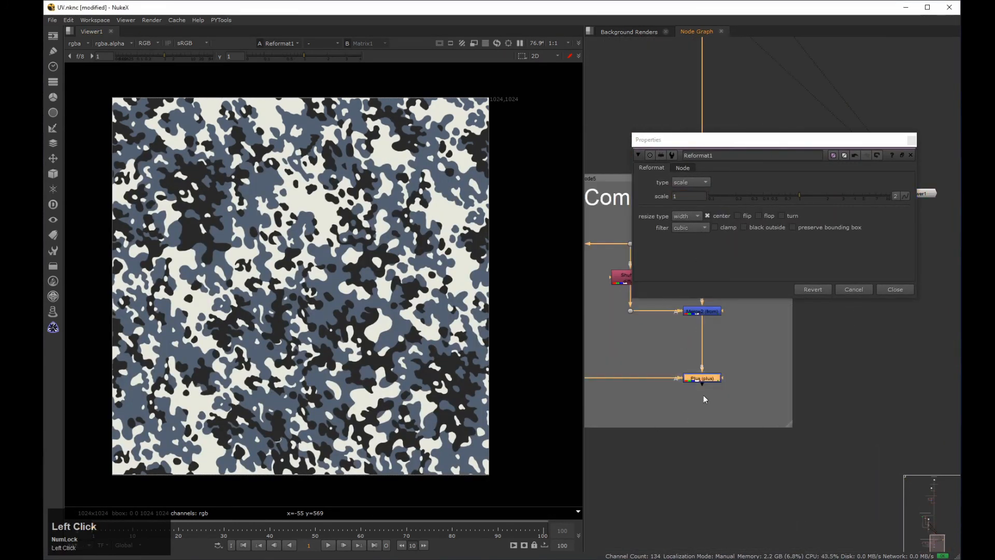
{"action": "key", "text": "1"}
{"action": "scroll", "coordinate": [351, 340], "scroll_direction": "up", "scroll_amount": 4}
{"action": "mouse_move", "coordinate": [346, 321]}
{"action": "middle_mouse_down"}
{"action": "mouse_move", "coordinate": [416, 291]}
{"action": "mouse_move", "coordinate": [357, 304]}
{"action": "middle_mouse_up"}
{"action": "scroll", "coordinate": [360, 308], "scroll_direction": "up", "scroll_amount": 2}
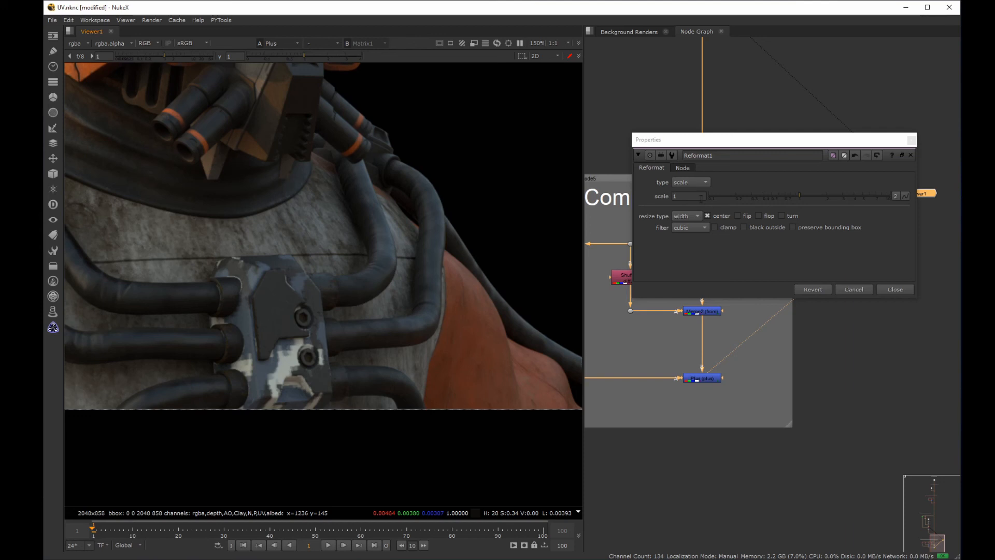
- Set the Reformat node's scale to 4 and close its properties
{"action": "left_click", "coordinate": [658, 202]}
{"action": "type", "text": "3"}
{"action": "key", "text": "Return"}
{"action": "key", "text": "Num_Lock"}
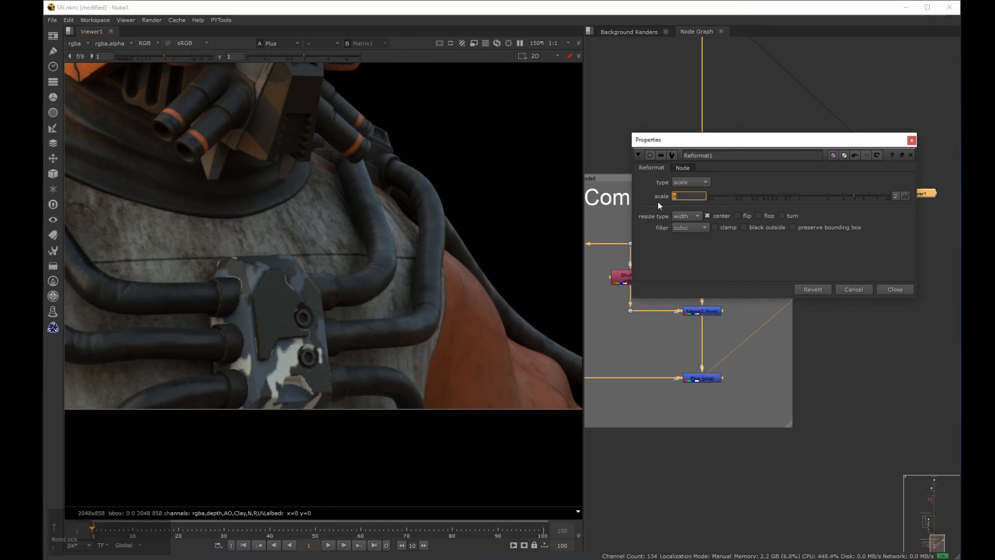
{"action": "key", "text": "Up"}
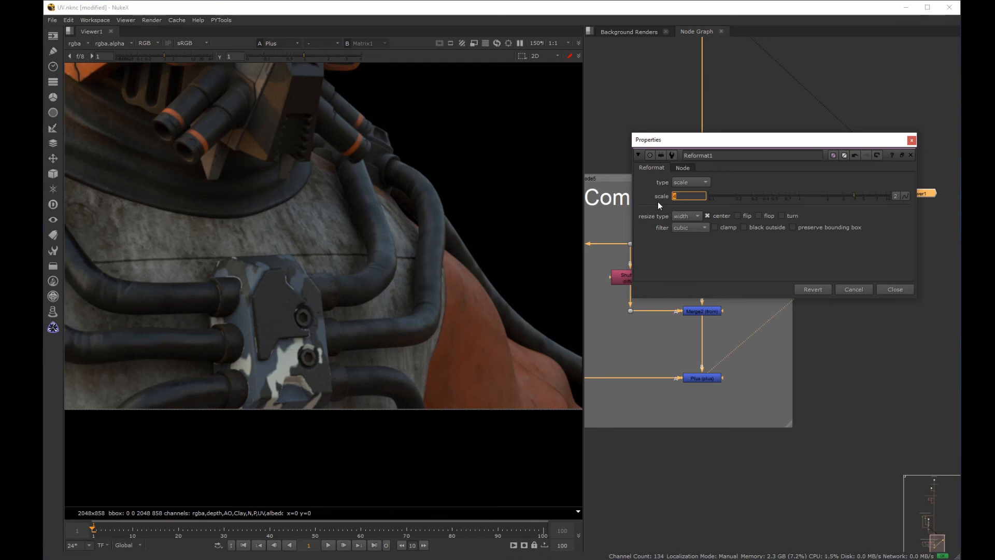
{"action": "left_click", "coordinate": [911, 140]}
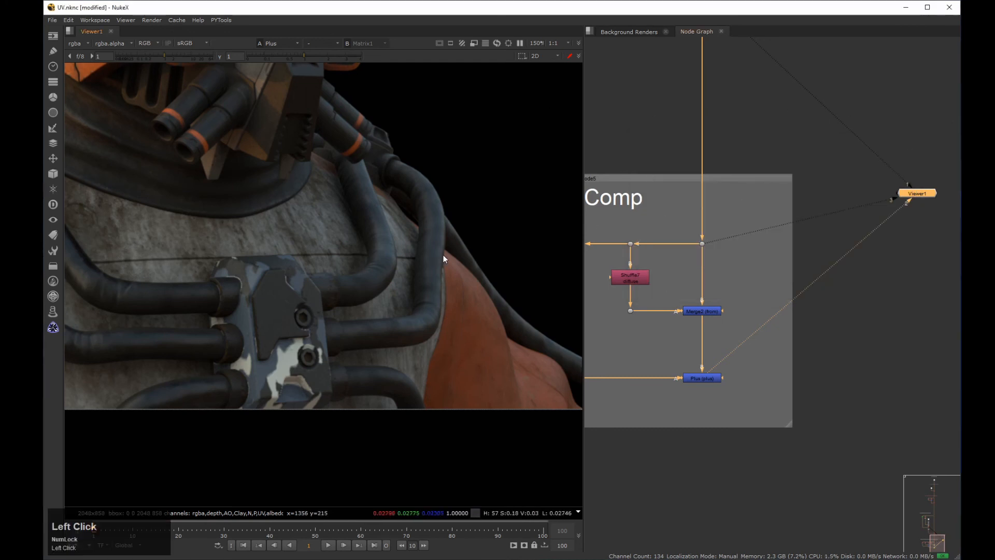
- View the Plus output full-screen at 100% and fitted to the frame, then restore the split layout
{"action": "key", "text": "space"}
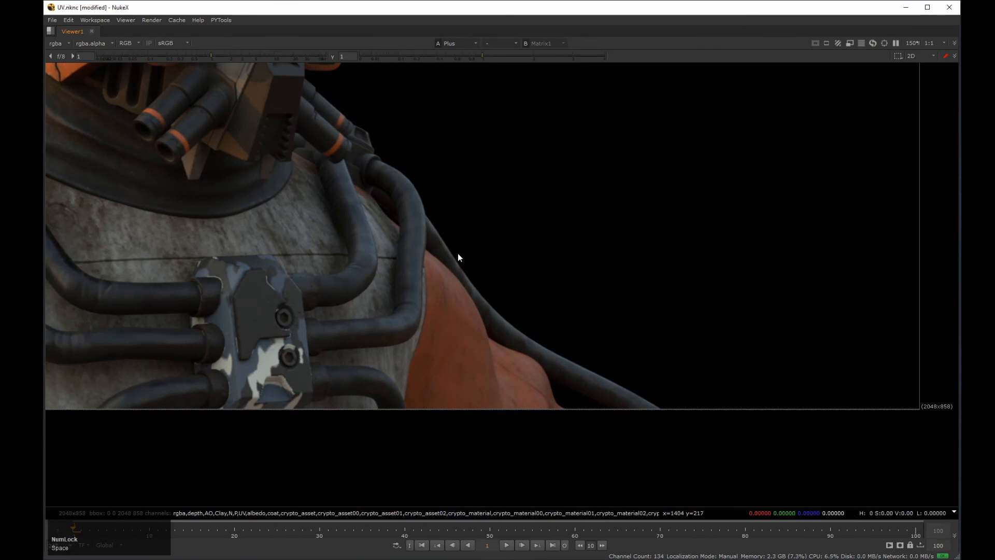
{"action": "key", "text": "ctrl+1"}
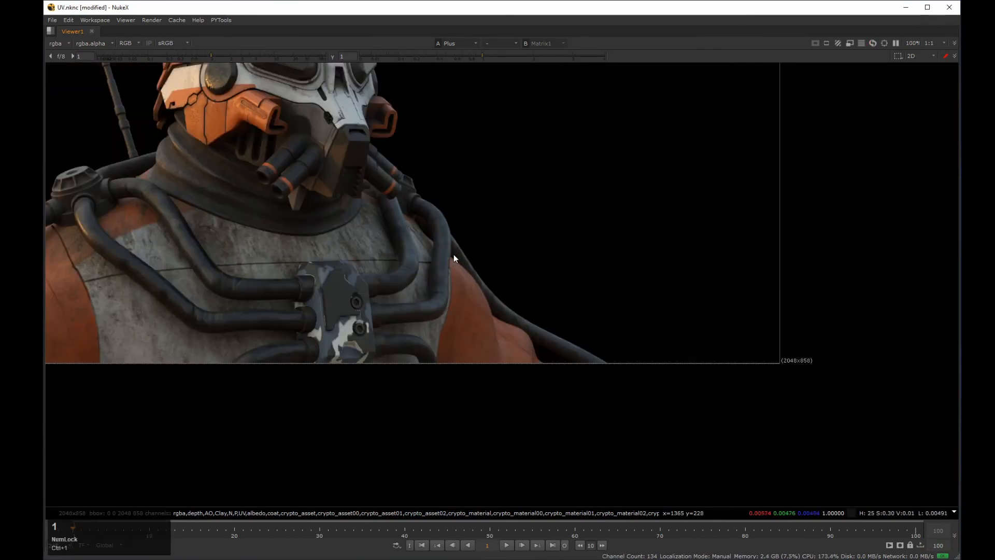
{"action": "key", "text": "f"}
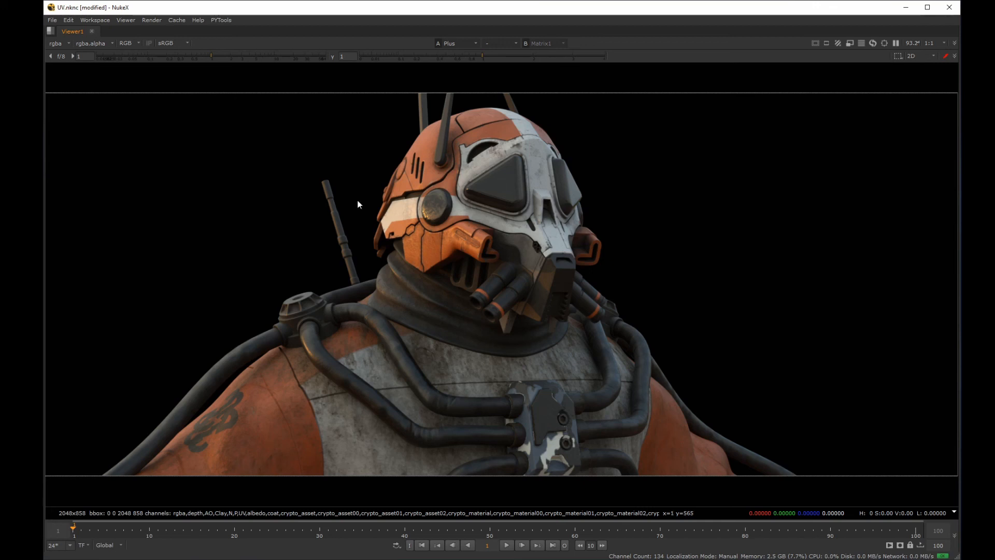
{"action": "key", "text": "space"}
- Move the Beauty Comp group and the nodes from STMap1 to the Shuffle lower to free space below Tile1
{"action": "middle_click_drag", "start_coordinate": [683, 228], "coordinate": [732, 284]}
{"action": "scroll", "coordinate": [732, 284], "scroll_direction": "up", "scroll_amount": 3}
{"action": "left_click_drag", "start_coordinate": [694, 265], "coordinate": [695, 305]}
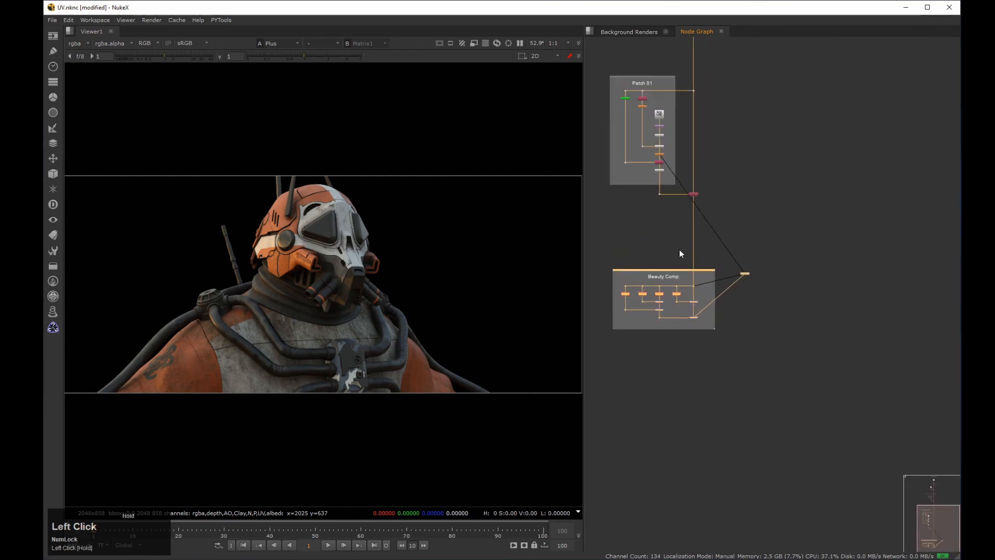
{"action": "scroll", "coordinate": [613, 122], "scroll_direction": "up", "scroll_amount": 3}
{"action": "left_click_drag", "start_coordinate": [604, 154], "coordinate": [778, 269]}
{"action": "left_click_drag", "start_coordinate": [698, 191], "coordinate": [698, 219]}
{"action": "scroll", "coordinate": [744, 214], "scroll_direction": "up", "scroll_amount": 3}
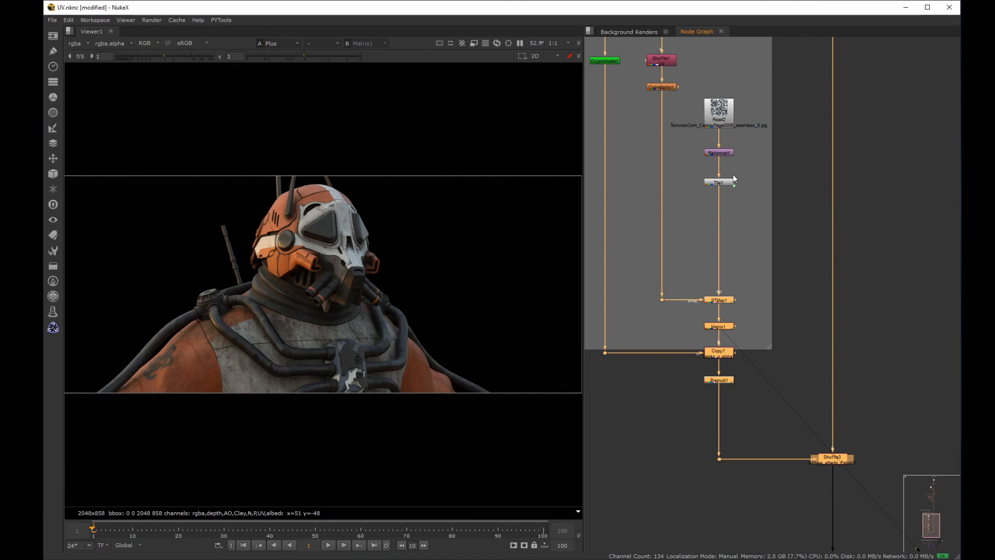
- Insert a Noise node after Tile1 and set its x/ysize to 7
{"action": "left_click", "coordinate": [719, 182]}
{"action": "key", "text": "Tab"}
{"action": "type", "text": "noise"}
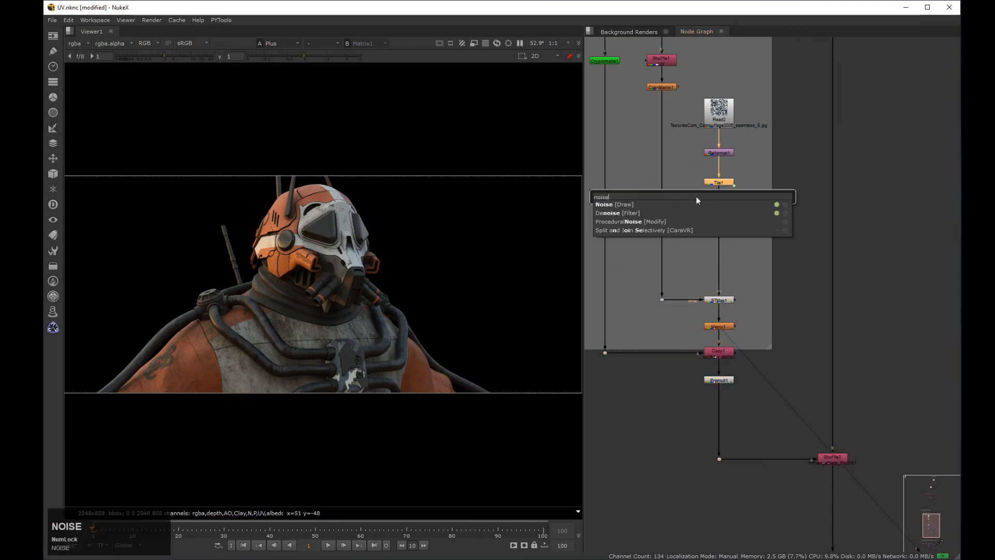
{"action": "key", "text": "Return"}
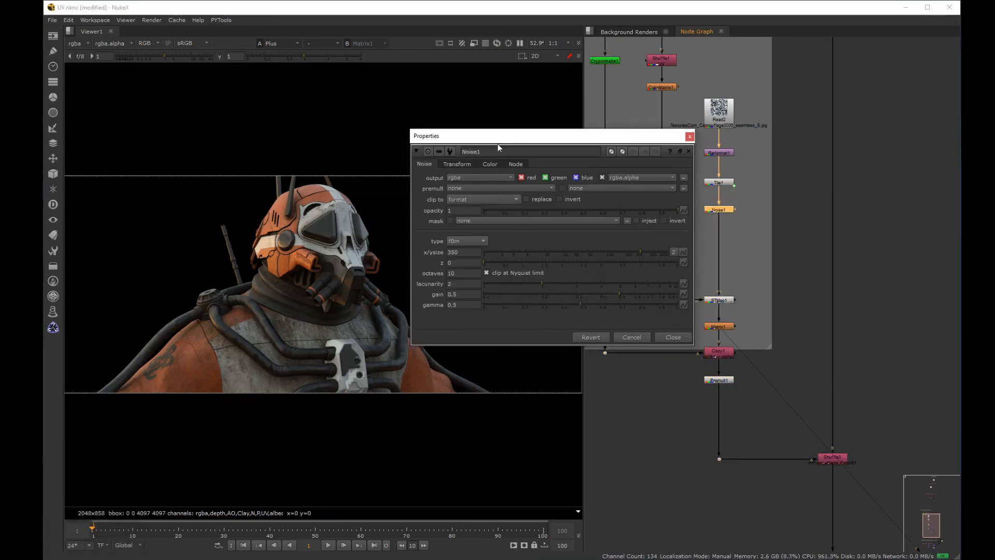
{"action": "left_click_drag", "start_coordinate": [502, 136], "coordinate": [492, 107]}
{"action": "left_click_drag", "start_coordinate": [538, 222], "coordinate": [488, 222]}
{"action": "middle_click_drag", "start_coordinate": [311, 333], "coordinate": [311, 249]}
{"action": "left_click_drag", "start_coordinate": [487, 223], "coordinate": [526, 217]}
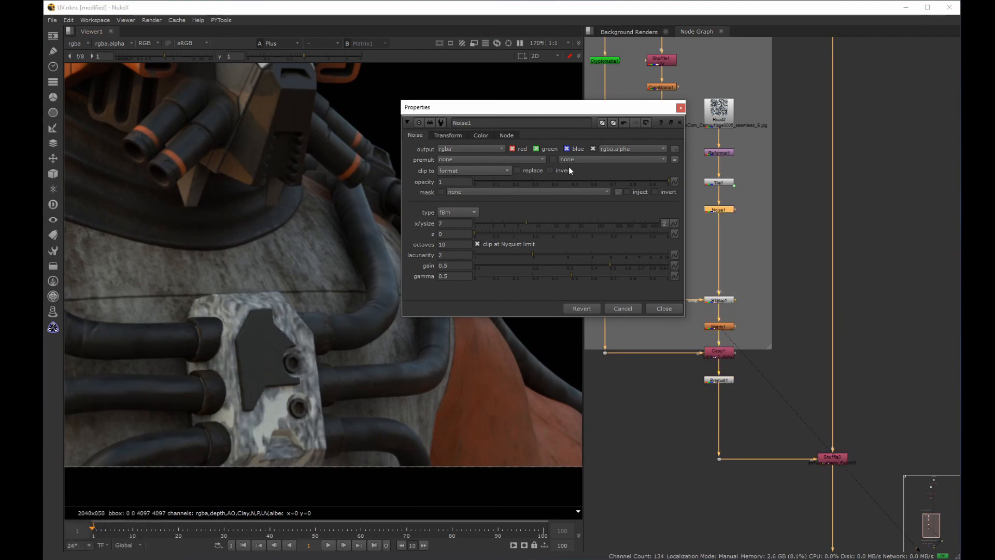
- Display the Shuffle8 diffuse_albedo output from the Beauty Comp group in the viewer
{"action": "middle_click_drag", "start_coordinate": [648, 420], "coordinate": [634, 386]}
{"action": "scroll", "coordinate": [635, 386], "scroll_direction": "down", "scroll_amount": 3}
{"action": "middle_click_drag", "start_coordinate": [654, 506], "coordinate": [710, 326]}
{"action": "scroll", "coordinate": [713, 362], "scroll_direction": "up", "scroll_amount": 6}
{"action": "middle_click_drag", "start_coordinate": [714, 363], "coordinate": [814, 367]}
{"action": "left_click_drag", "start_coordinate": [833, 331], "coordinate": [894, 375]}
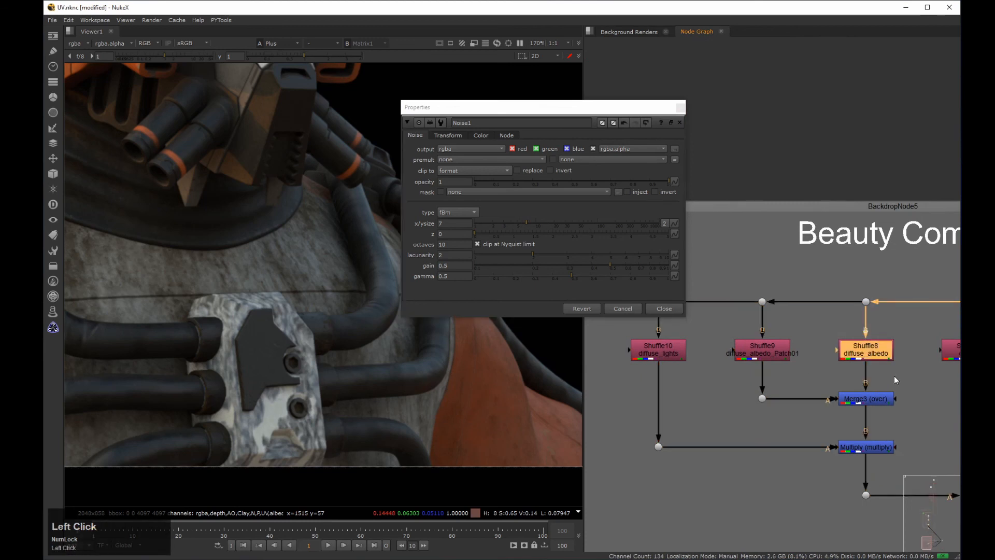
{"action": "key", "text": "2"}
- Sample the Noise1 color from the dark brown grime on the albedo's chest piece and close the properties
{"action": "left_click", "coordinate": [481, 136]}
{"action": "left_click", "coordinate": [645, 161]}
{"action": "scroll", "coordinate": [201, 414], "scroll_direction": "up", "scroll_amount": 6}
{"action": "middle_click_drag", "start_coordinate": [201, 415], "coordinate": [213, 394]}
{"action": "left_click", "coordinate": [212, 392]}
{"action": "middle_click", "coordinate": [749, 238]}
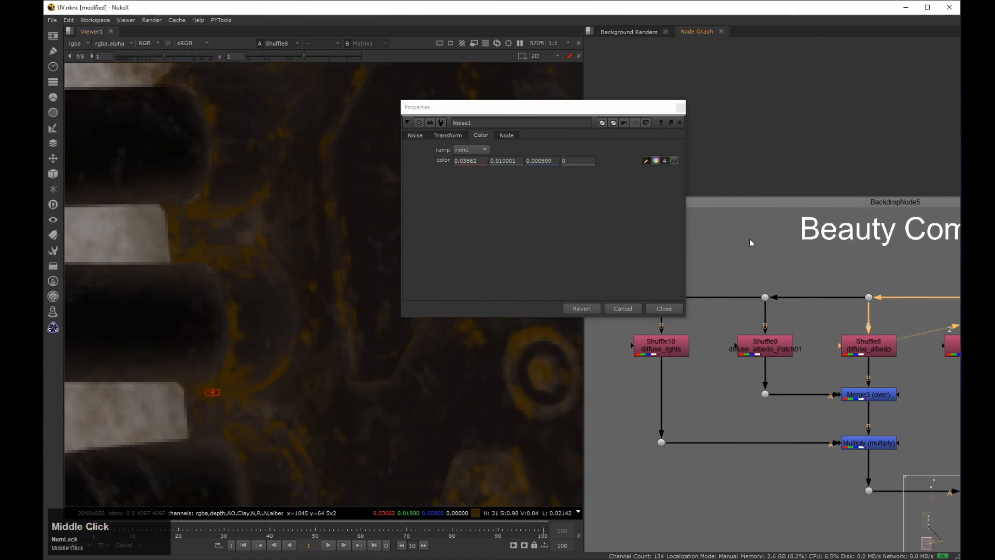
{"action": "left_click", "coordinate": [664, 309]}
- Reopen Noise1's main noise settings and view the final Plus output again
{"action": "middle_click_drag", "start_coordinate": [662, 208], "coordinate": [642, 358]}
{"action": "scroll", "coordinate": [753, 239], "scroll_direction": "up", "scroll_amount": 6}
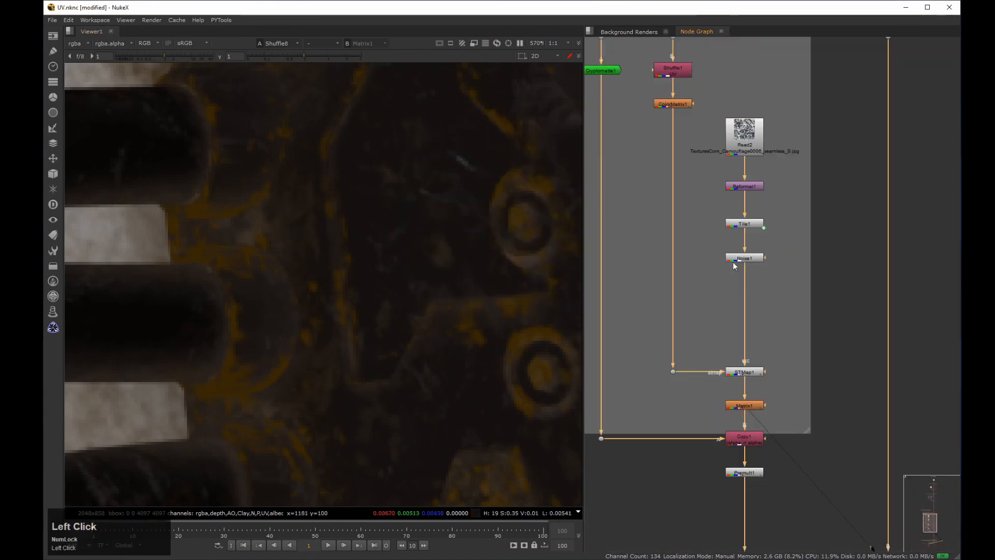
{"action": "double_click", "coordinate": [735, 261]}
{"action": "left_click", "coordinate": [416, 136]}
{"action": "left_click_drag", "start_coordinate": [503, 109], "coordinate": [699, 79]}
{"action": "scroll", "coordinate": [695, 378], "scroll_direction": "down", "scroll_amount": 2}
{"action": "middle_click_drag", "start_coordinate": [695, 378], "coordinate": [653, 324]}
{"action": "scroll", "coordinate": [615, 384], "scroll_direction": "down", "scroll_amount": 4}
{"action": "scroll", "coordinate": [689, 462], "scroll_direction": "up", "scroll_amount": 3}
{"action": "middle_click_drag", "start_coordinate": [689, 462], "coordinate": [696, 382]}
{"action": "left_click", "coordinate": [724, 413]}
{"action": "key", "text": "1"}
- Set Noise1's x/ysize to 68, gain to 0.96 and gamma to 0.55, and close its properties
{"action": "scroll", "coordinate": [449, 274], "scroll_direction": "down", "scroll_amount": 3}
{"action": "middle_click_drag", "start_coordinate": [449, 273], "coordinate": [334, 341]}
{"action": "left_click_drag", "start_coordinate": [722, 193], "coordinate": [731, 193]}
{"action": "left_click_drag", "start_coordinate": [817, 238], "coordinate": [777, 249]}
{"action": "left_click_drag", "start_coordinate": [850, 237], "coordinate": [863, 236]}
{"action": "left_click_drag", "start_coordinate": [731, 194], "coordinate": [784, 195]}
{"action": "left_click", "coordinate": [784, 195]}
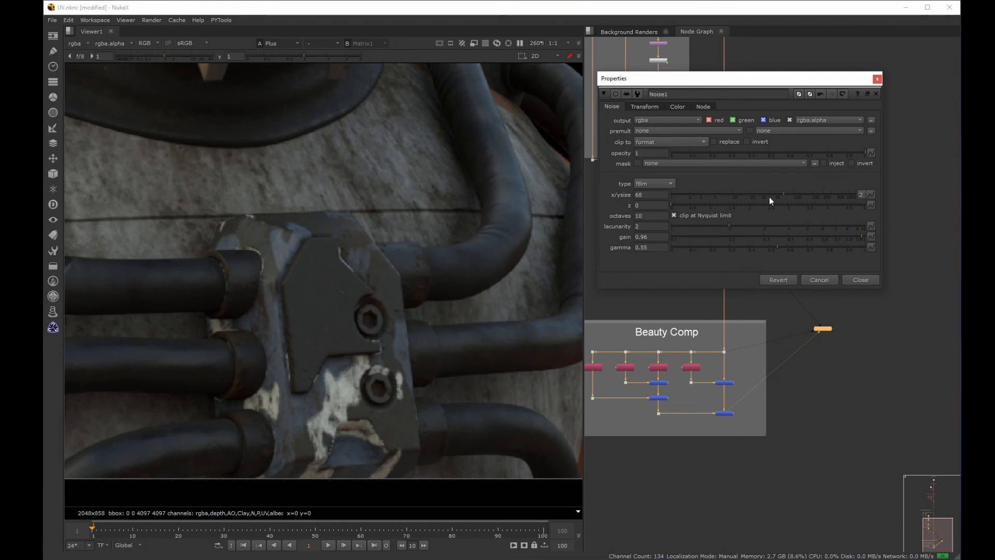
{"action": "left_click", "coordinate": [877, 79]}
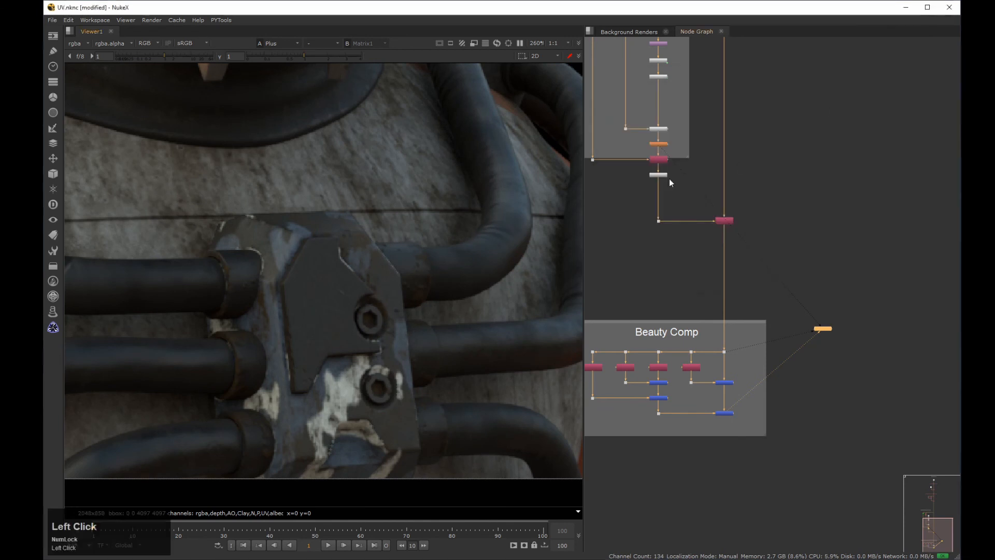
- Duplicate the Noise node below Noise1 and set the copy's x/ysize to 9.8 and z to 1.82
{"action": "middle_click", "coordinate": [779, 157]}
{"action": "double_click", "coordinate": [708, 184]}
{"action": "left_click_drag", "start_coordinate": [513, 158], "coordinate": [740, 118]}
{"action": "mouse_move", "coordinate": [740, 247]}
{"action": "left_mouse_down"}
{"action": "mouse_move", "coordinate": [862, 229]}
{"action": "mouse_move", "coordinate": [750, 232]}
{"action": "left_mouse_up"}
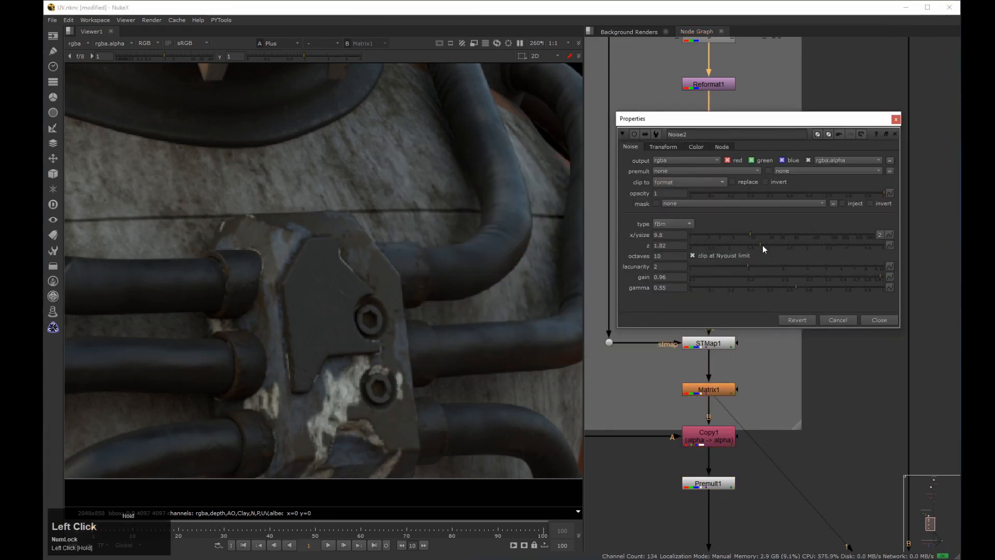
- Refine Noise2 to x/ysize 86, z about 2.78, gain 0.8 and gamma 0.555, and close its properties
{"action": "mouse_move", "coordinate": [798, 287]}
{"action": "left_mouse_down"}
{"action": "mouse_move", "coordinate": [811, 289]}
{"action": "mouse_move", "coordinate": [797, 287]}
{"action": "left_mouse_up"}
{"action": "left_click_drag", "start_coordinate": [879, 276], "coordinate": [850, 276]}
{"action": "left_click_drag", "start_coordinate": [780, 233], "coordinate": [810, 231]}
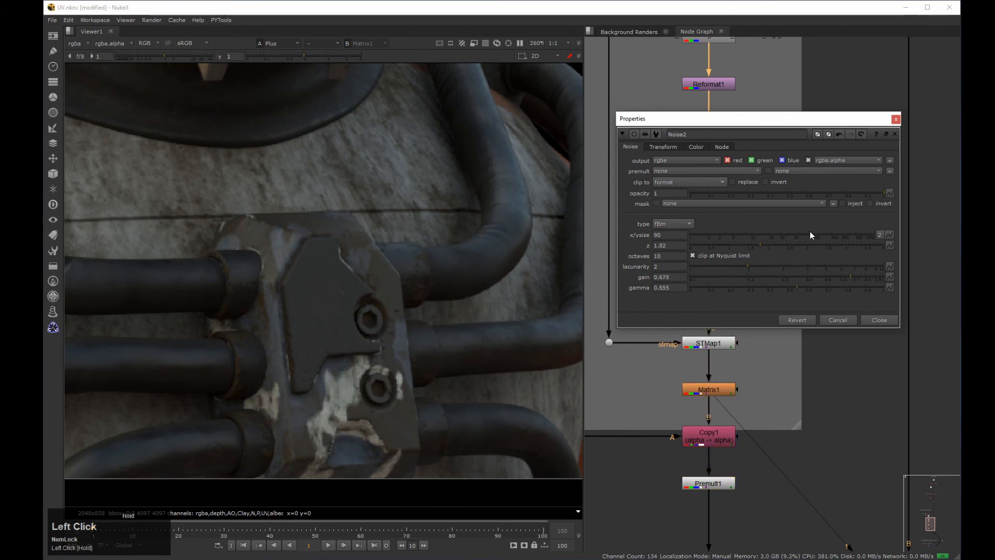
{"action": "left_click_drag", "start_coordinate": [869, 275], "coordinate": [866, 275]}
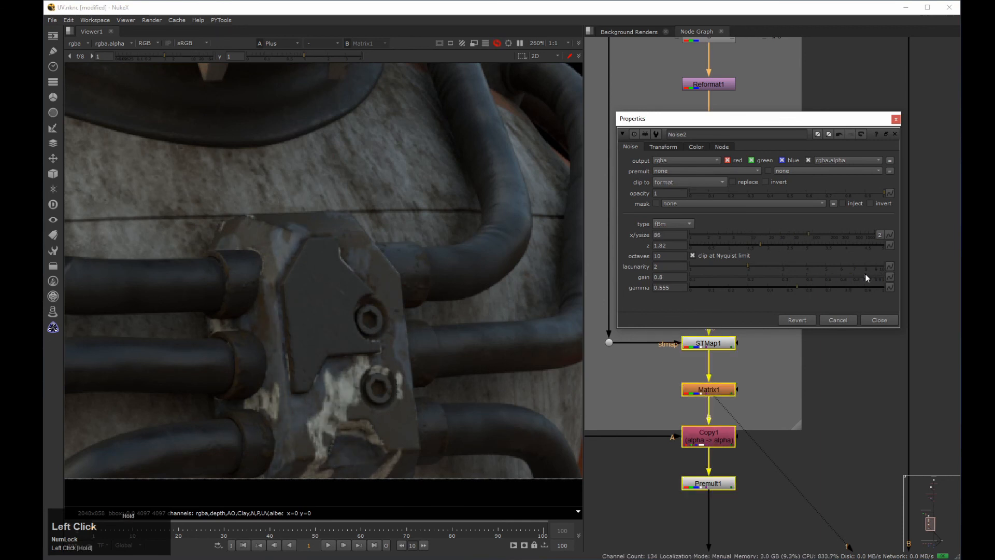
{"action": "left_click_drag", "start_coordinate": [760, 244], "coordinate": [800, 242]}
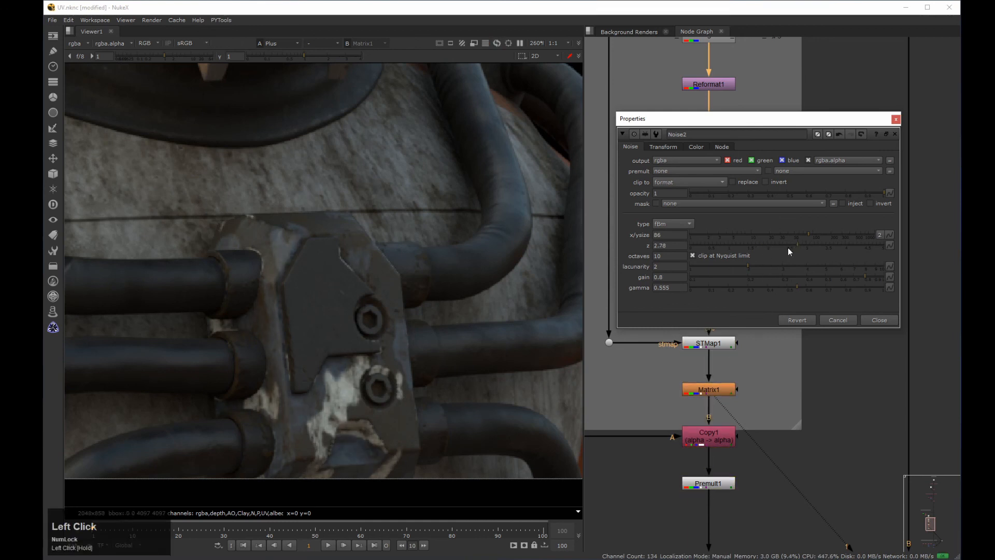
{"action": "left_click", "coordinate": [896, 120]}
- Tidy the patch node spacing and enlarge the Patch 01 backdrop to enclose the Premult node
{"action": "scroll", "coordinate": [754, 233], "scroll_direction": "down", "scroll_amount": 5}
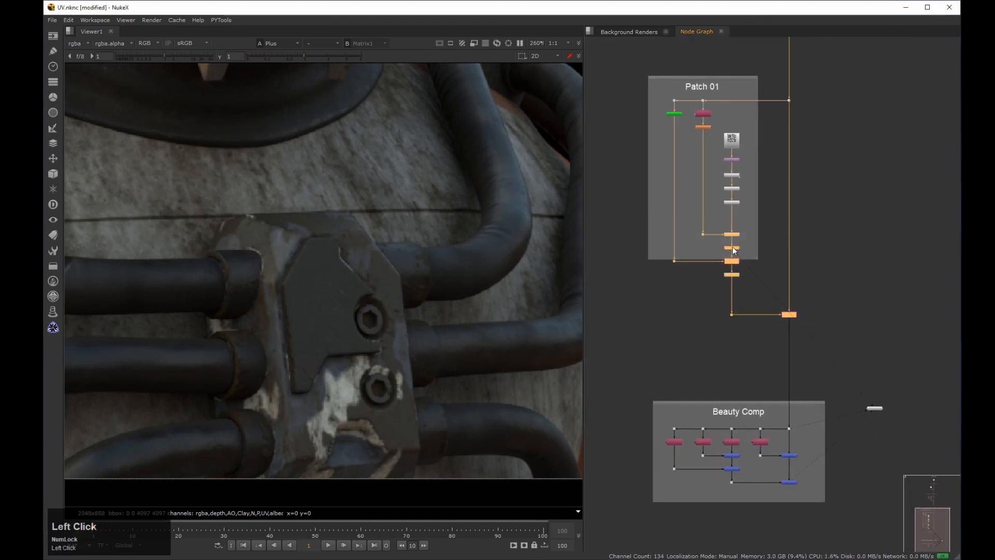
{"action": "left_click_drag", "start_coordinate": [757, 259], "coordinate": [769, 282]}
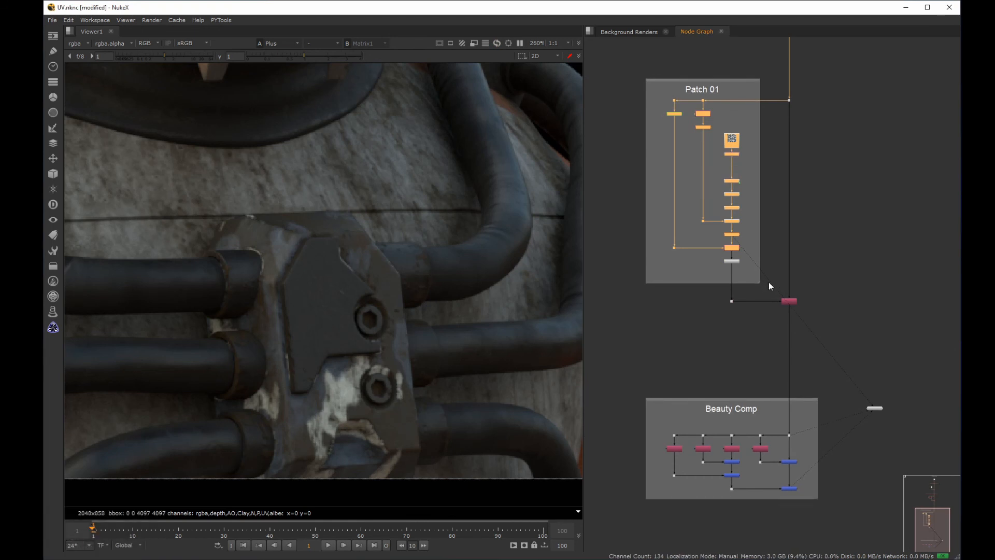
{"action": "middle_click_drag", "start_coordinate": [327, 250], "coordinate": [296, 317]}
- Toggle Noise1 and Noise2 off and on together to compare the chest piece with and without grime
{"action": "scroll", "coordinate": [728, 200], "scroll_direction": "up", "scroll_amount": 3}
{"action": "left_click", "coordinate": [723, 200]}
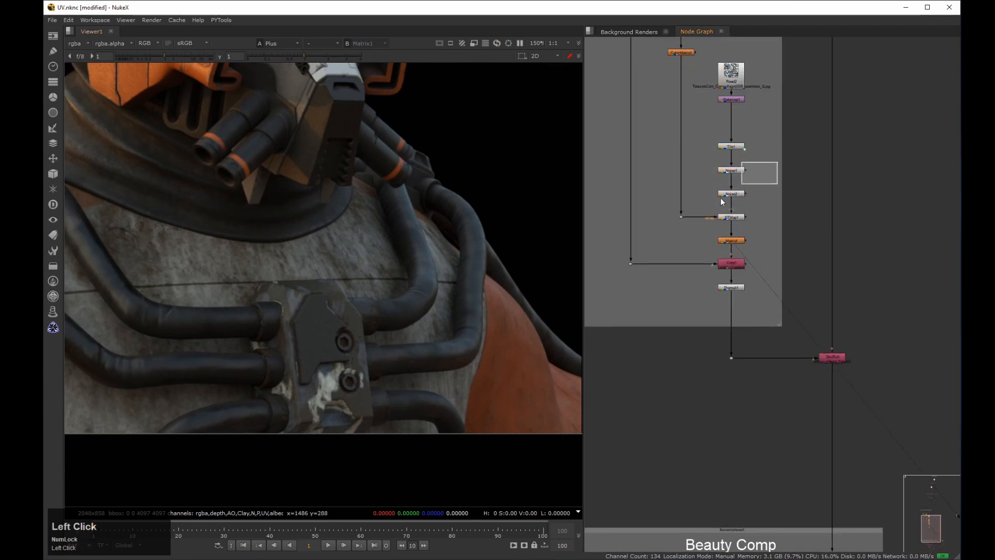
{"action": "key", "text": "d"}
{"action": "key", "text": "d"}
{"action": "key", "text": "d"}
{"action": "key", "text": "d"}
{"action": "key", "text": "d"}
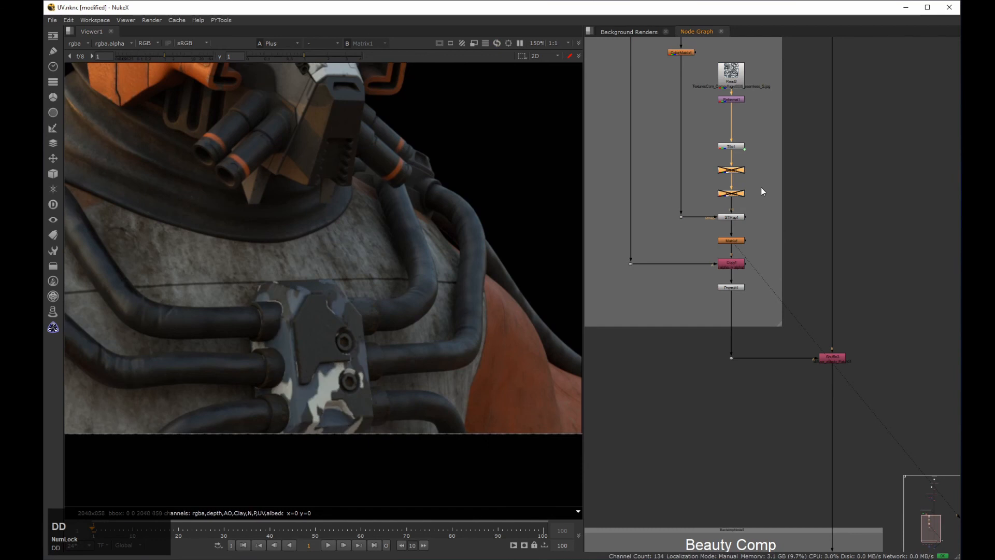
{"action": "key", "text": "d"}
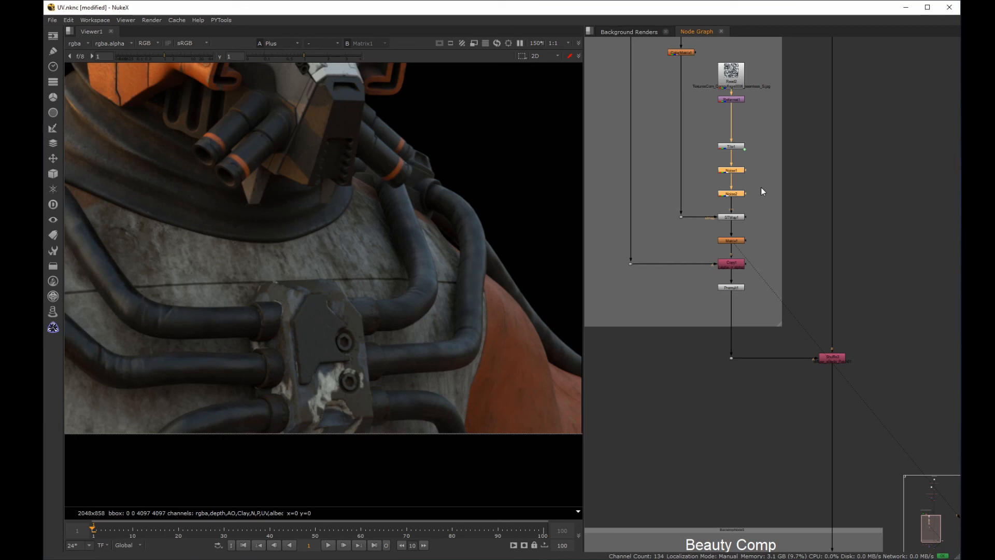
- Move Tile1 up, insert a Grade node after it, and adjust its gain and gamma to darken the camouflage
{"action": "left_click", "coordinate": [731, 146]}
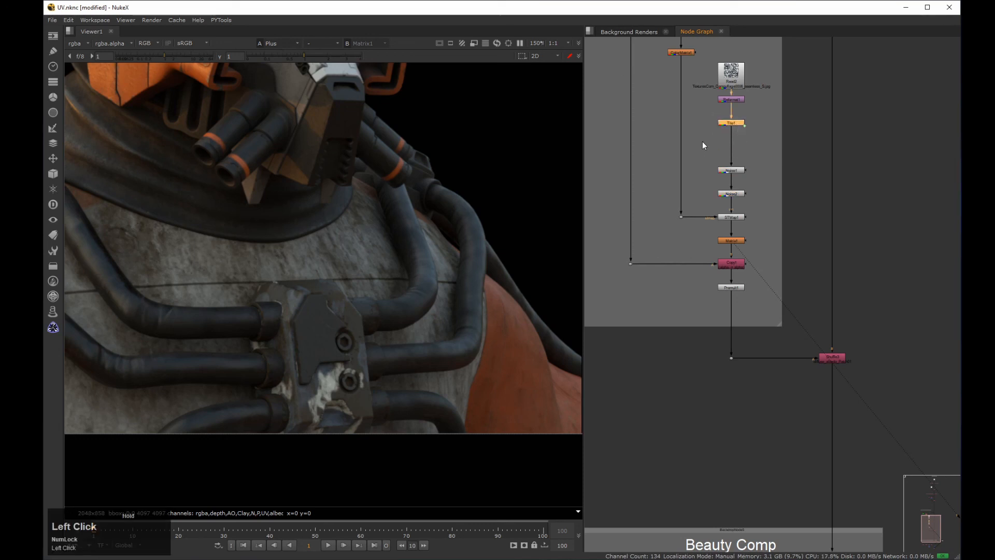
{"action": "key", "text": "g"}
{"action": "middle_click", "coordinate": [297, 366]}
{"action": "left_click_drag", "start_coordinate": [589, 162], "coordinate": [564, 157]}
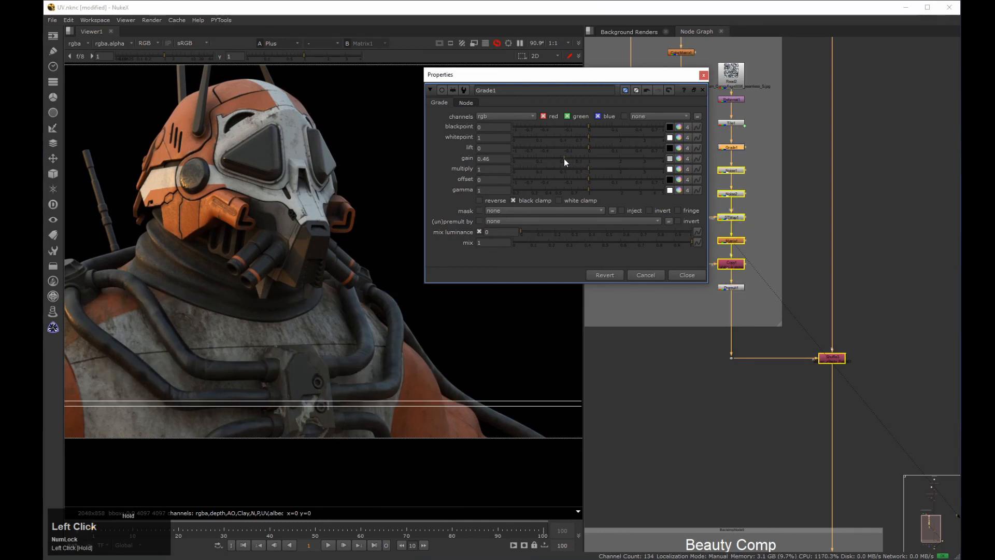
{"action": "left_click_drag", "start_coordinate": [599, 191], "coordinate": [577, 164]}
- Toggle the Grade node off and on repeatedly to compare the camouflage brightness
{"action": "left_click", "coordinate": [725, 153]}
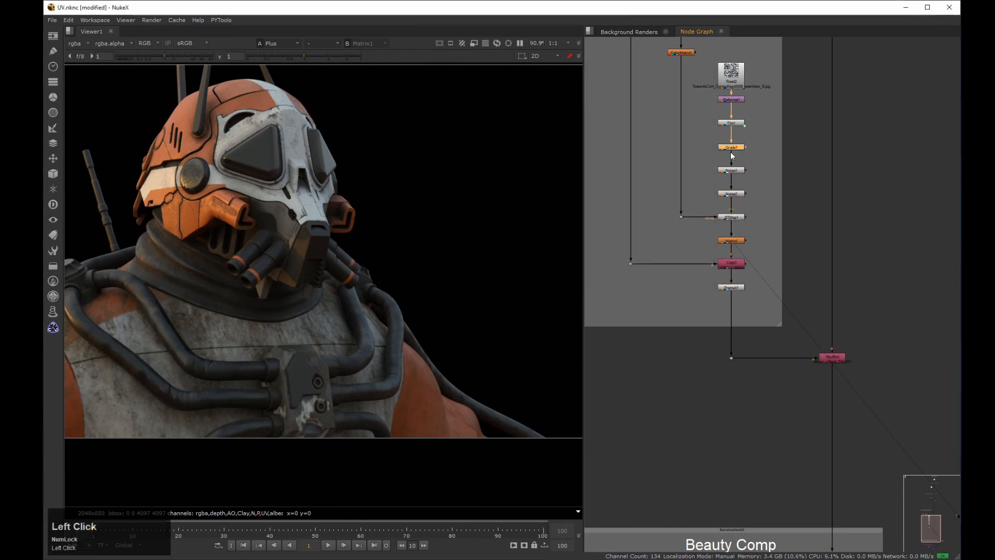
{"action": "key", "text": "d"}
{"action": "key", "text": "d"}
{"action": "key", "text": "d"}
{"action": "key", "text": "d"}
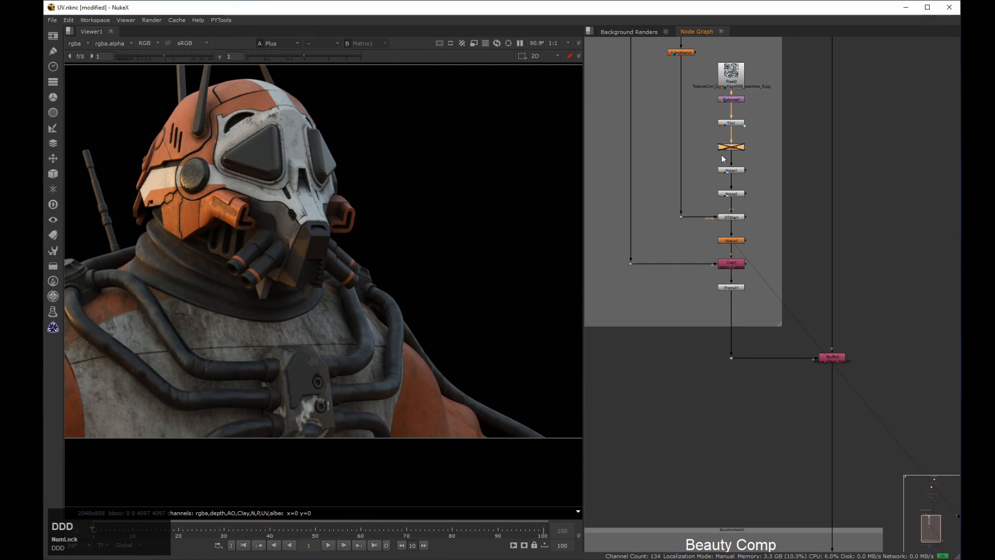
{"action": "key", "text": "d"}
{"action": "key", "text": "d"}
{"action": "key", "text": "d"}
{"action": "key", "text": "d"}
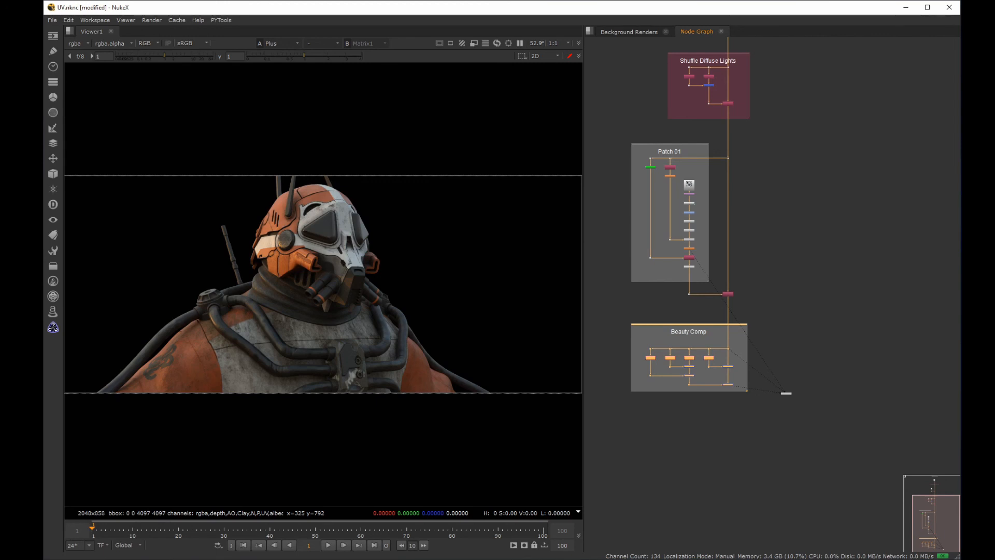
- Open the Patch 01 Cryptomatte node and remove the chest front piece from its matte
{"action": "middle_click_drag", "start_coordinate": [641, 194], "coordinate": [705, 204]}
{"action": "double_click", "coordinate": [707, 188]}
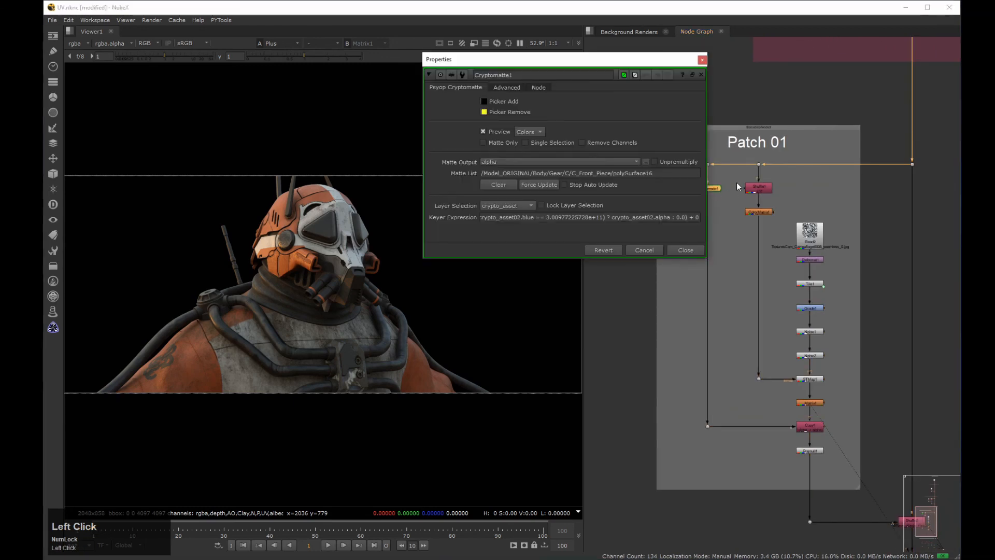
{"action": "left_click_drag", "start_coordinate": [570, 59], "coordinate": [533, 58]}
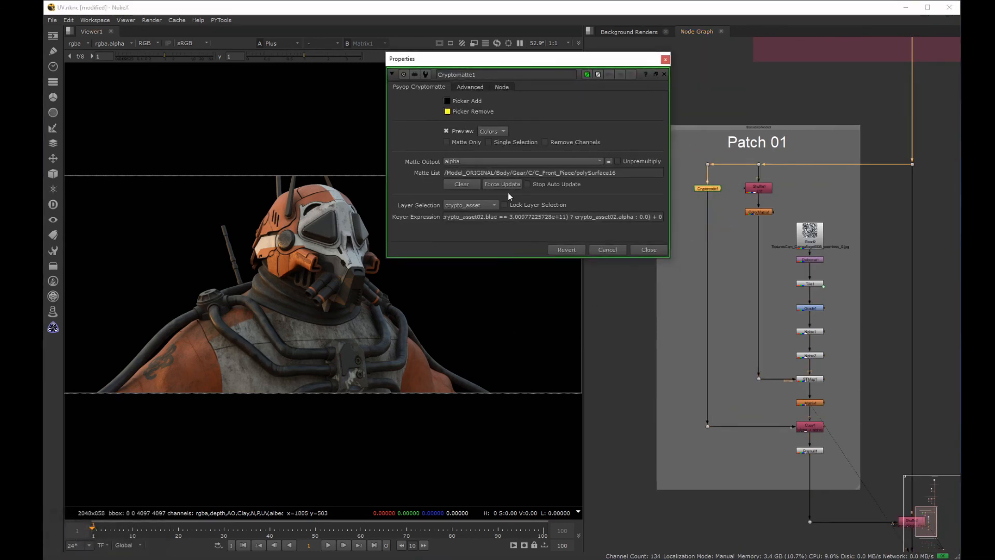
{"action": "left_click", "coordinate": [447, 112]}
{"action": "left_click", "coordinate": [349, 377], "text": "ctrl"}
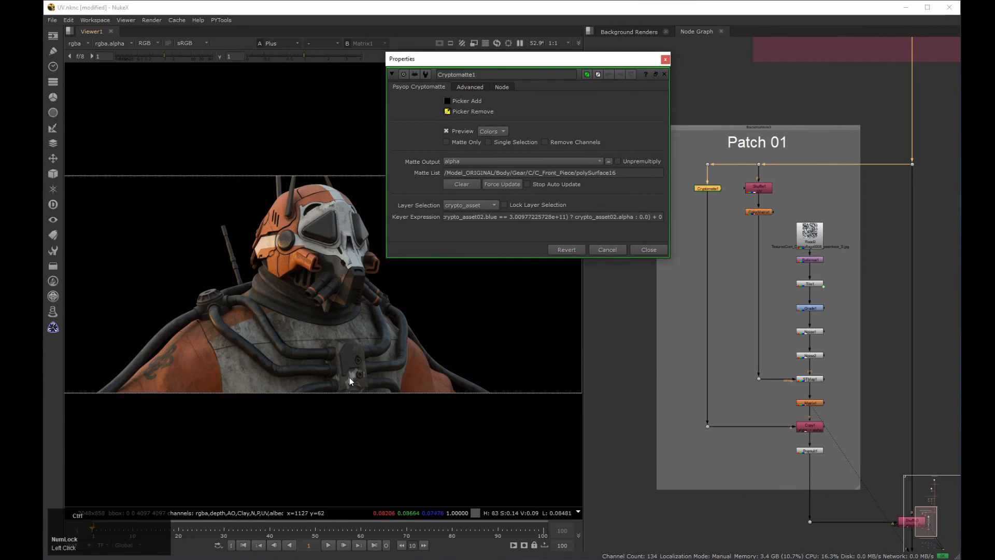
{"action": "left_click", "coordinate": [349, 378], "text": "ctrl"}
- Add the helmet pieces to the Cryptomatte matte by picking them in the render, and close the properties
{"action": "left_click", "coordinate": [447, 101]}
{"action": "scroll", "coordinate": [318, 249], "scroll_direction": "up", "scroll_amount": 4}
{"action": "middle_click_drag", "start_coordinate": [318, 249], "coordinate": [293, 264]}
{"action": "mouse_move", "coordinate": [293, 263]}
{"action": "left_mouse_down", "text": "ctrl"}
{"action": "mouse_move", "coordinate": [226, 285]}
{"action": "mouse_move", "coordinate": [215, 268]}
{"action": "mouse_move", "coordinate": [228, 219]}
{"action": "mouse_move", "coordinate": [206, 221]}
{"action": "left_mouse_up", "text": "ctrl"}
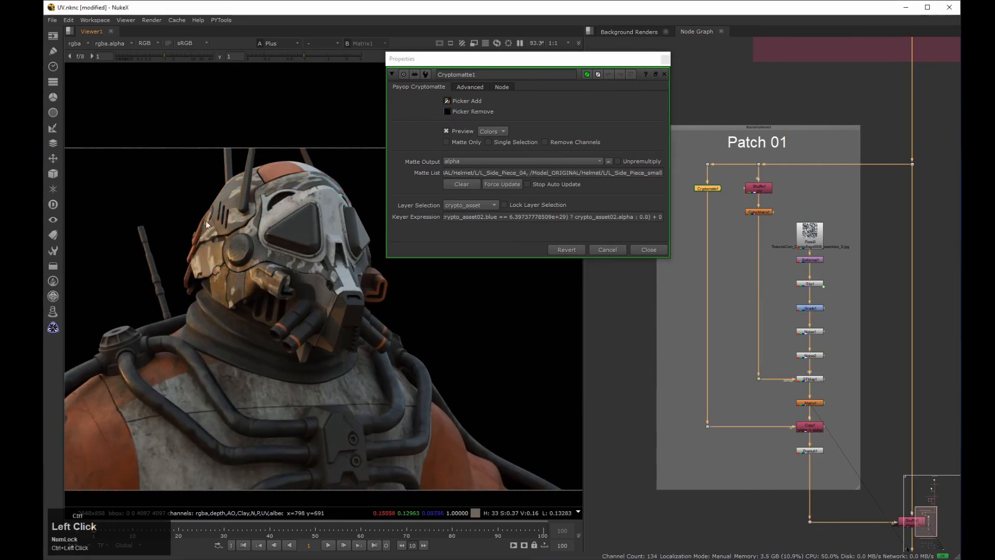
{"action": "scroll", "coordinate": [239, 198], "scroll_direction": "up", "scroll_amount": 5}
{"action": "scroll", "coordinate": [236, 354], "scroll_direction": "down", "scroll_amount": 5}
{"action": "middle_click_drag", "start_coordinate": [398, 333], "coordinate": [338, 334]}
{"action": "scroll", "coordinate": [247, 328], "scroll_direction": "up", "scroll_amount": 2}
{"action": "left_click", "coordinate": [247, 328], "text": "ctrl"}
{"action": "scroll", "coordinate": [247, 328], "scroll_direction": "down", "scroll_amount": 2}
{"action": "left_click", "coordinate": [647, 250]}
- View the whole render fitted to the frame and full-screen to examine the camouflage on the helmet
{"action": "right_click", "coordinate": [641, 278], "text": "ctrl"}
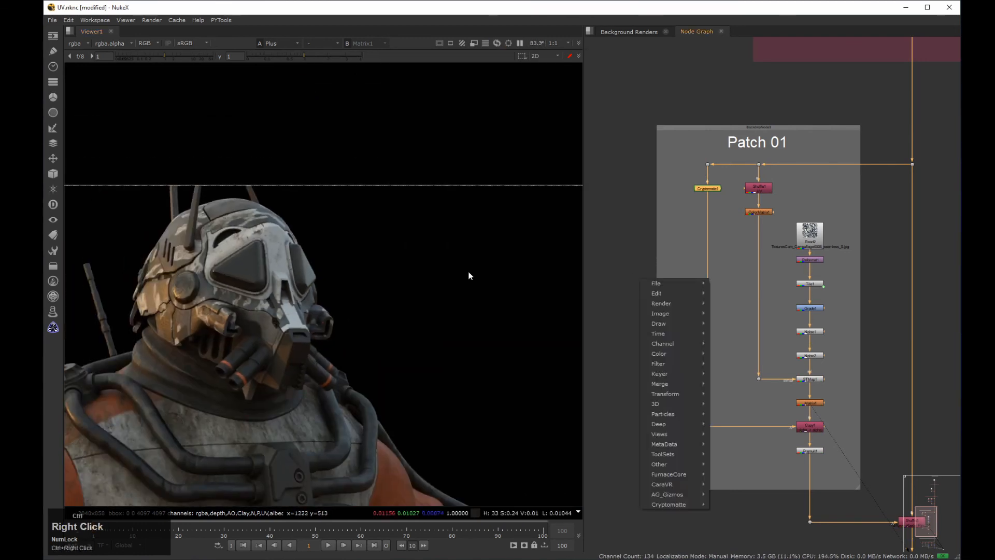
{"action": "left_click", "coordinate": [469, 271]}
{"action": "scroll", "coordinate": [469, 272], "scroll_direction": "down", "scroll_amount": 1}
{"action": "key", "text": "f"}
{"action": "right_click", "coordinate": [443, 289], "text": "ctrl"}
{"action": "left_click", "coordinate": [444, 299]}
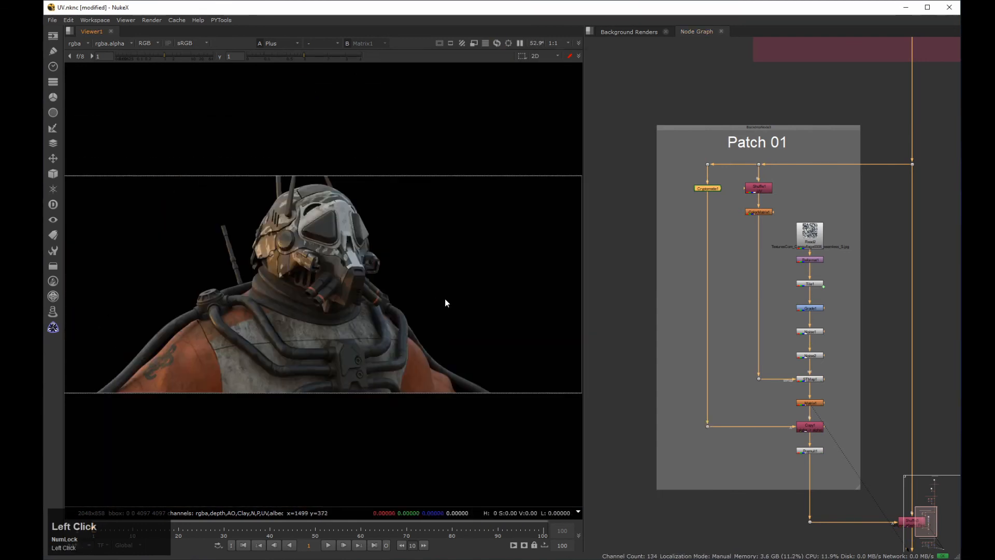
{"action": "key", "text": "space"}
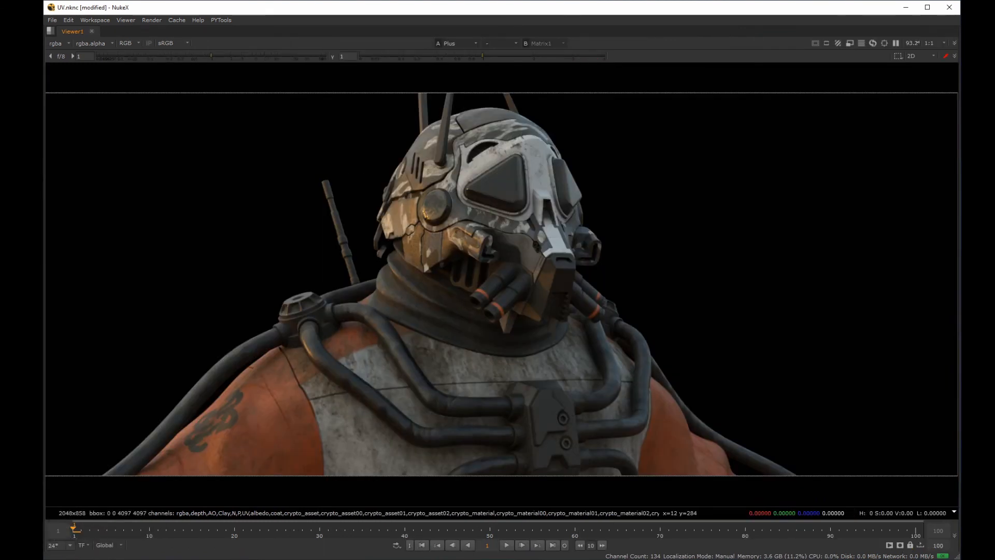